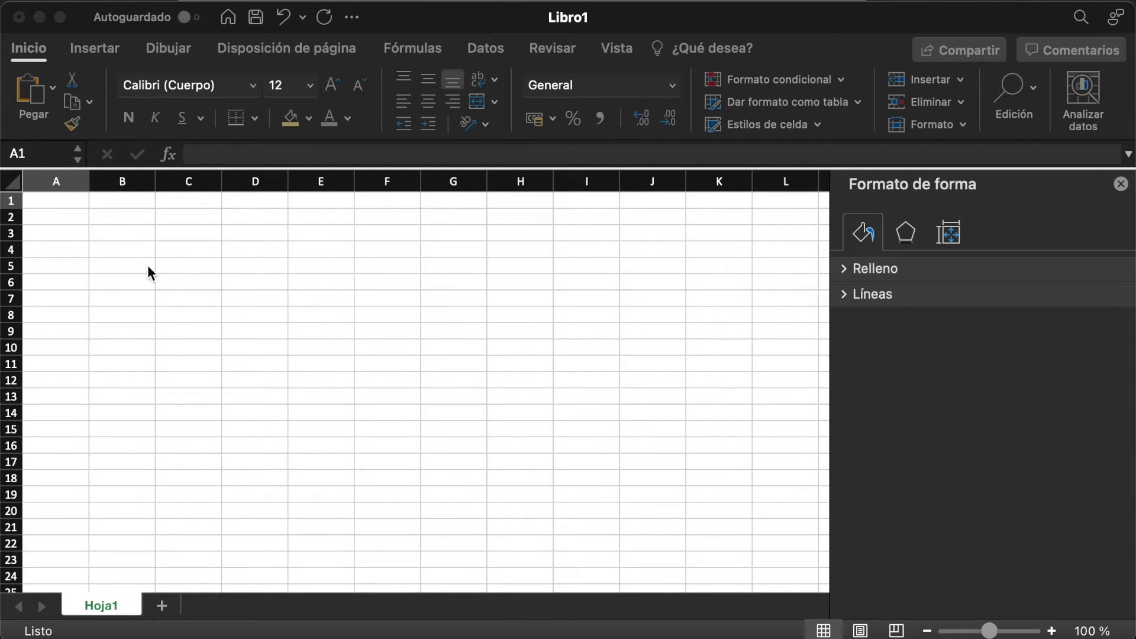
- Head column A 'x(dB)' and column B 'y(mmHg)' in row 1
left_click(45, 204)
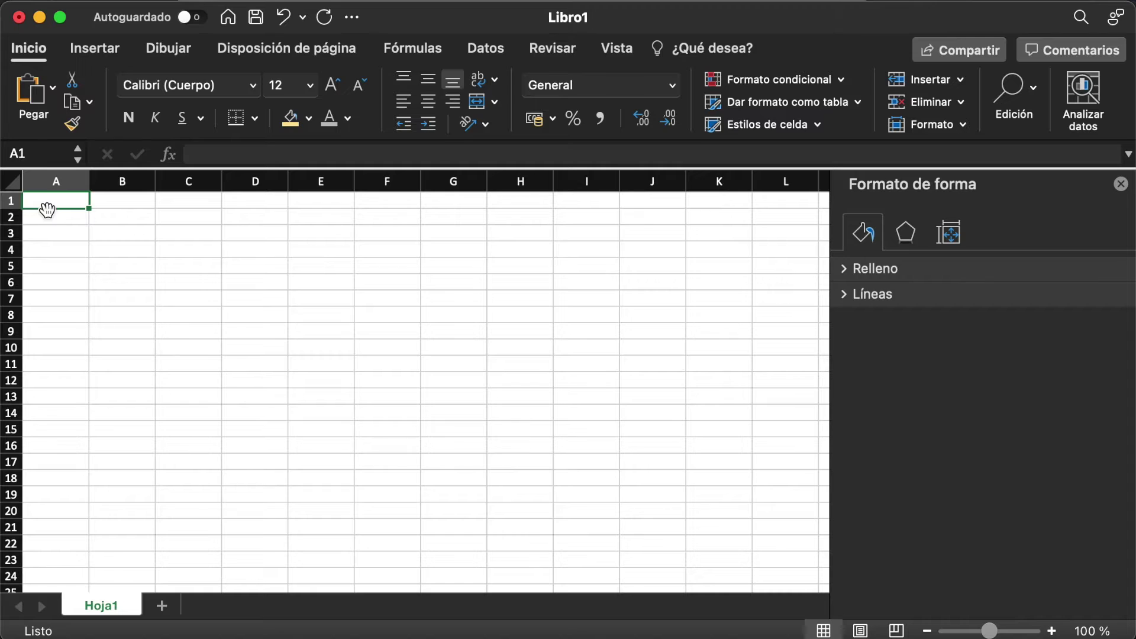
type("x(")
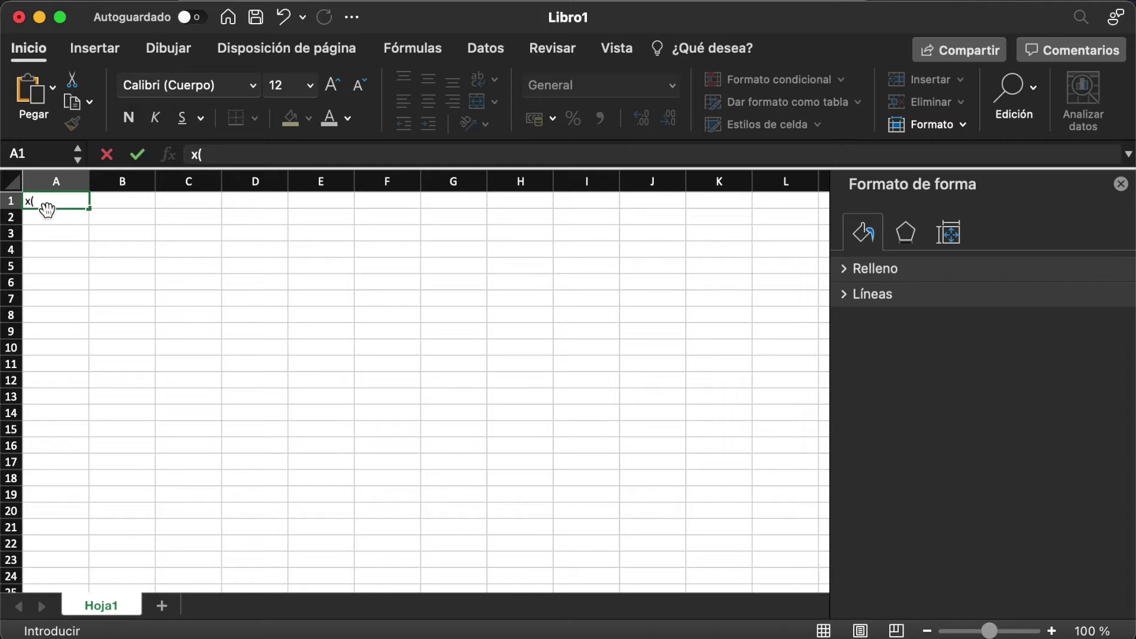
type("dB)")
key("Tab")
type("y(")
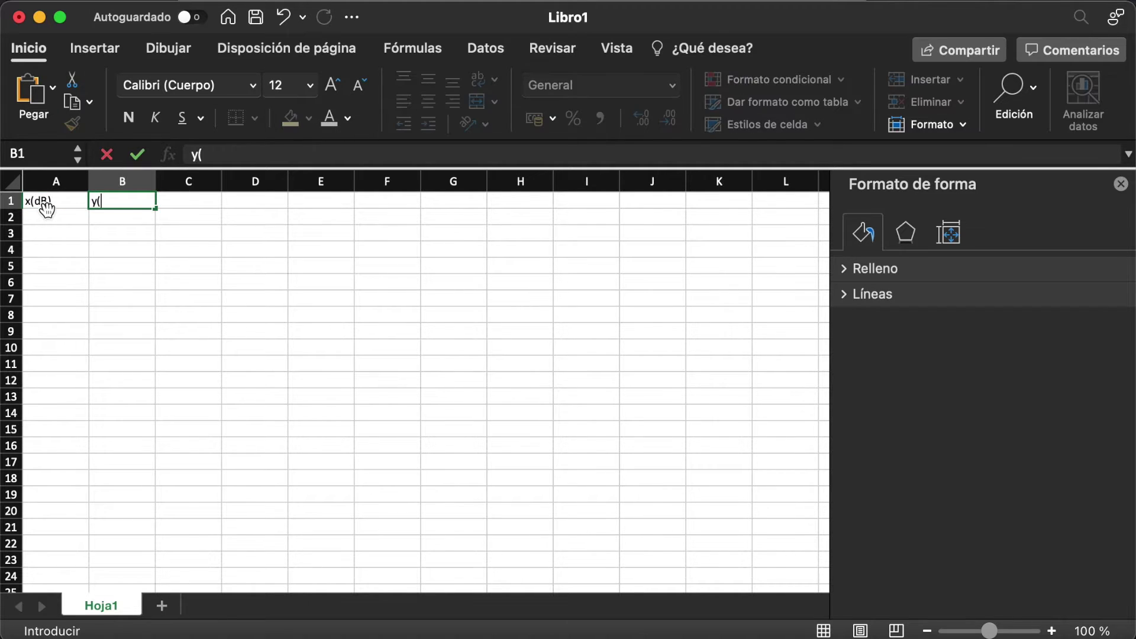
type("mm")
type("Hg")
key("Return")
- Enter the first data pair, x 1 and y 60, in row 2
left_click(47, 209)
key("Right")
key("Right")
key("Right")
key("Left")
key("Left")
key("Left")
key("Down")
key("Right")
key("Left")
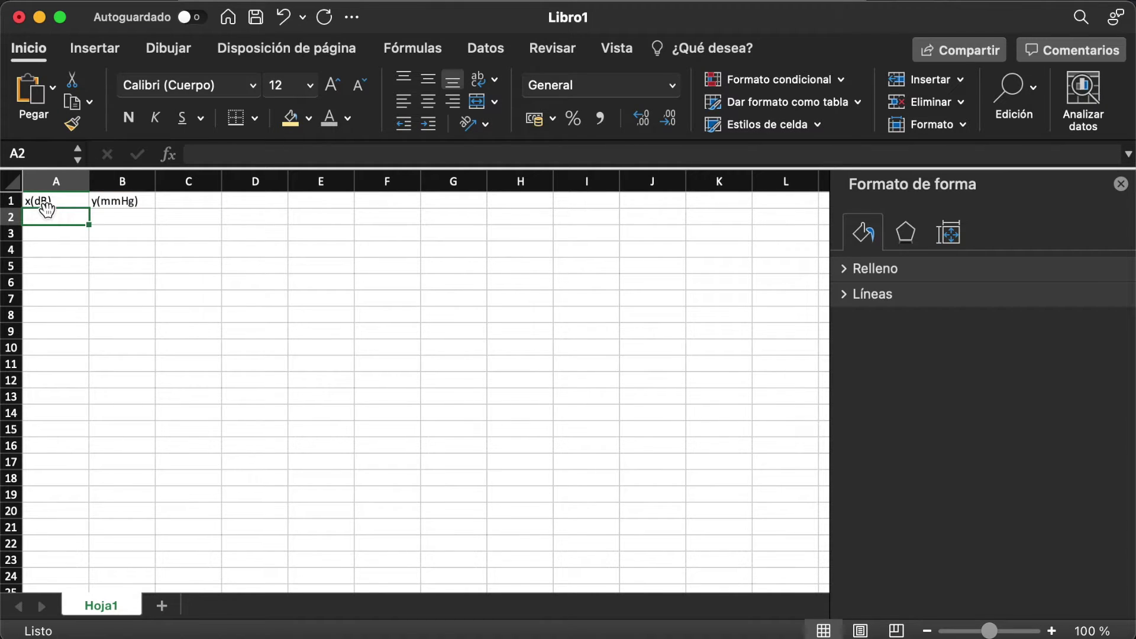
type("1")
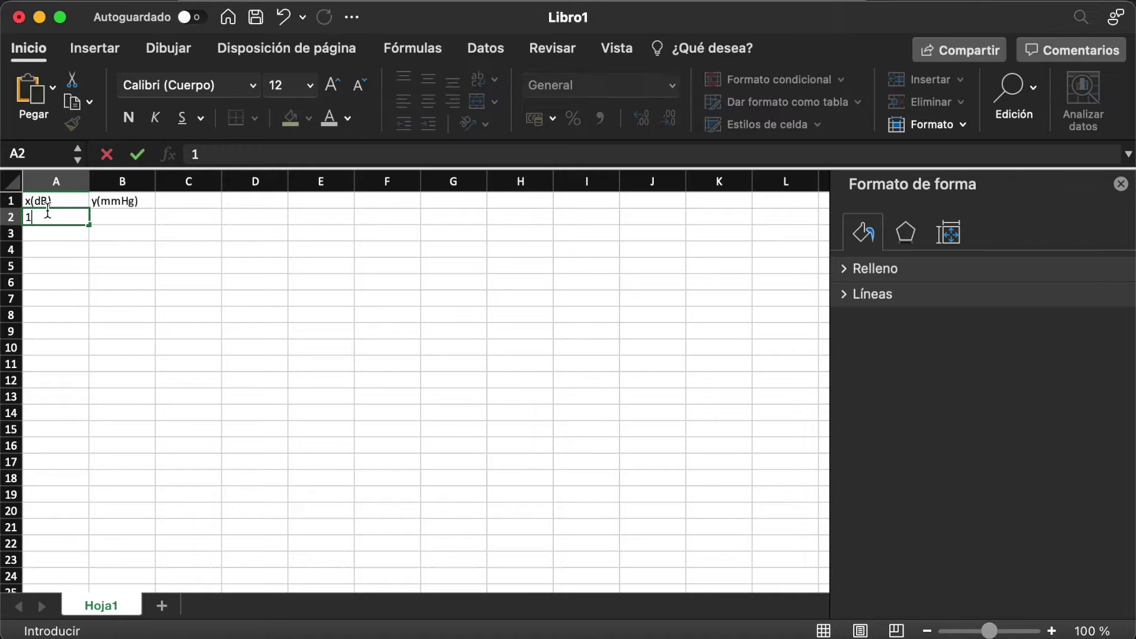
key("Tab")
type("60")
key("Return")
- Enter 0 and 63 in row 3 and paste the remaining data pairs below
key("Down")
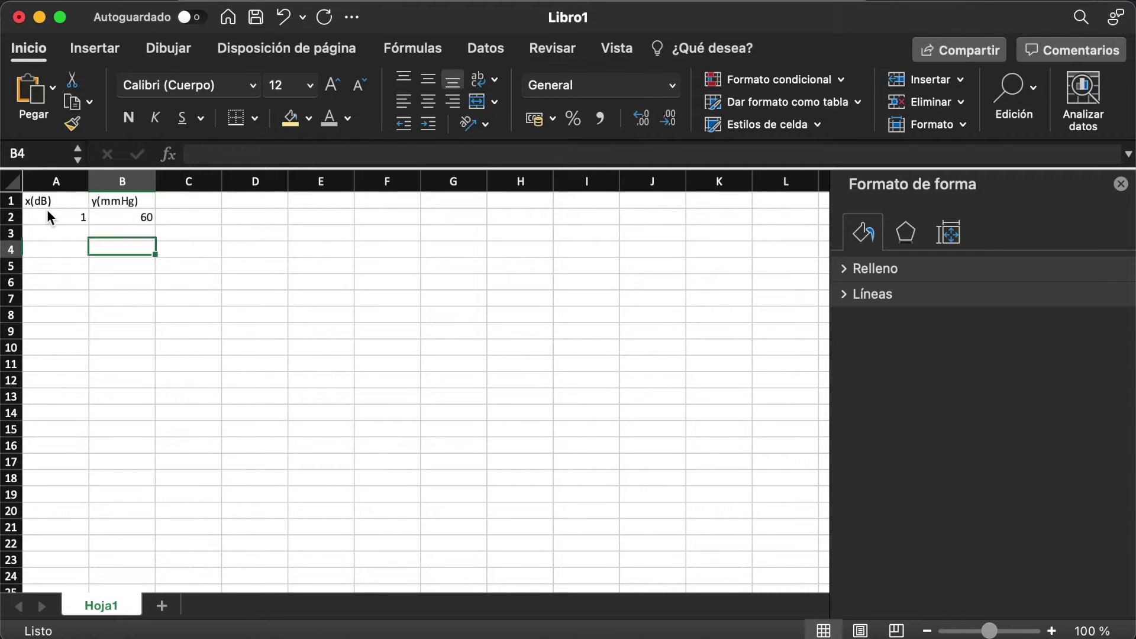
key("Left")
key("Up")
type("0")
key("Tab")
type("63")
key("Return")
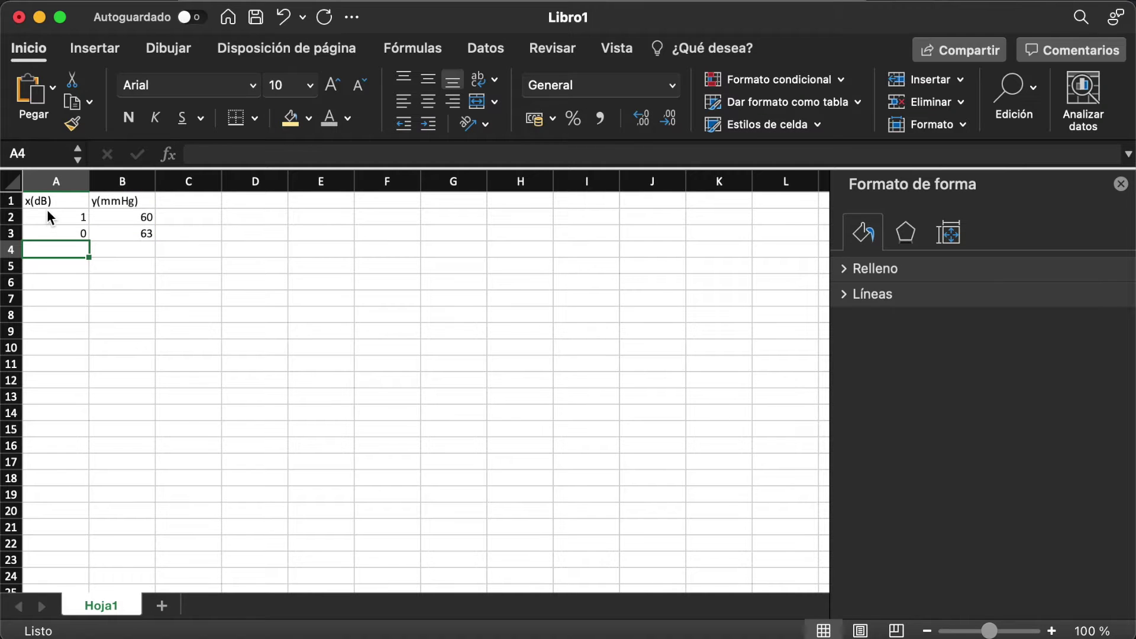
key("super+v")
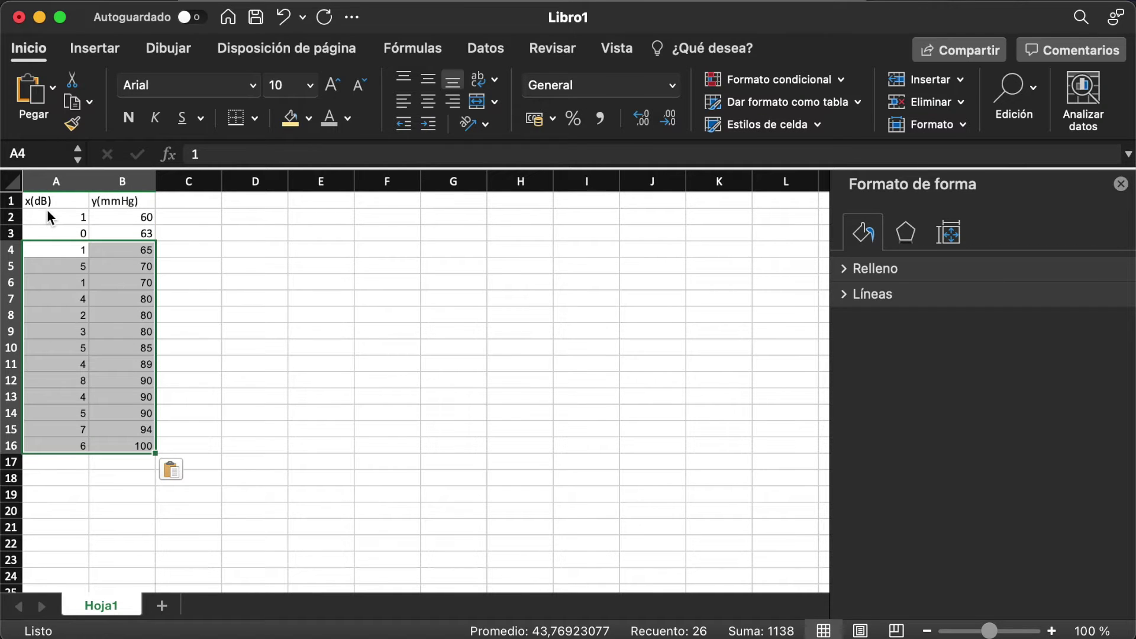
- Select the 15 data pairs in A2:B16 and go to the Insertar ribbon
left_click_drag(47, 214, 77, 456)
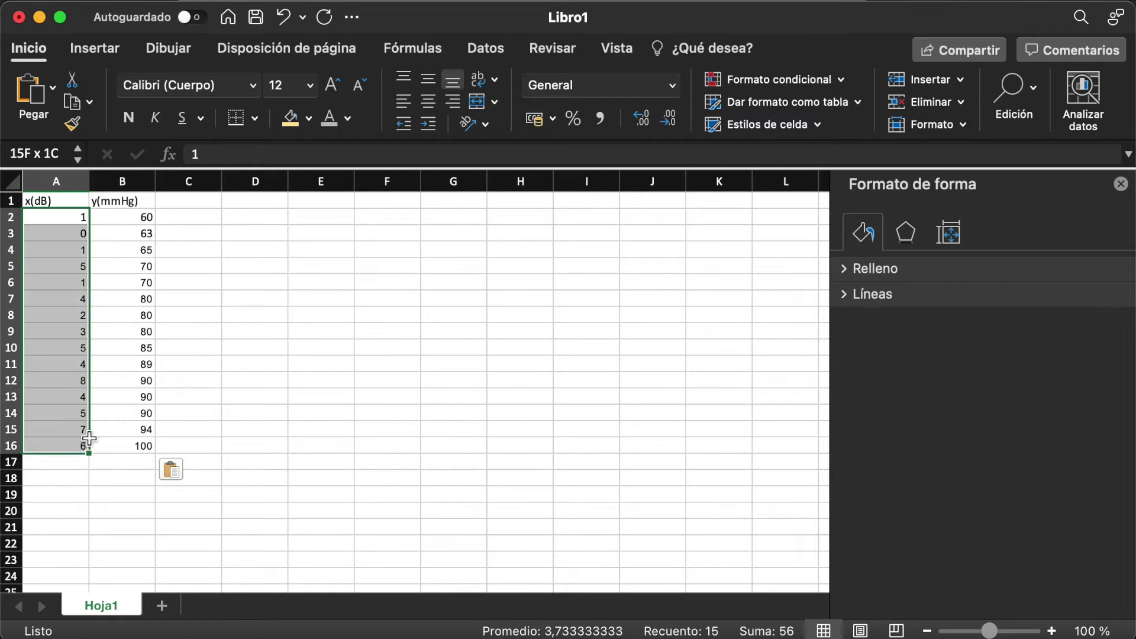
left_click_drag(77, 456, 74, 444)
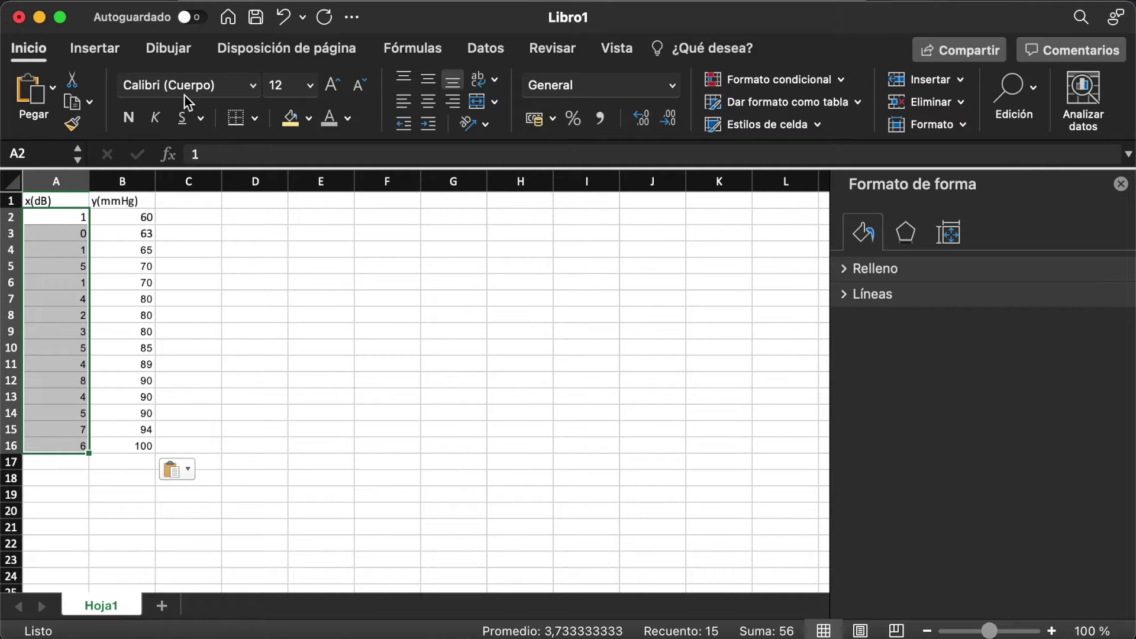
left_click(180, 217)
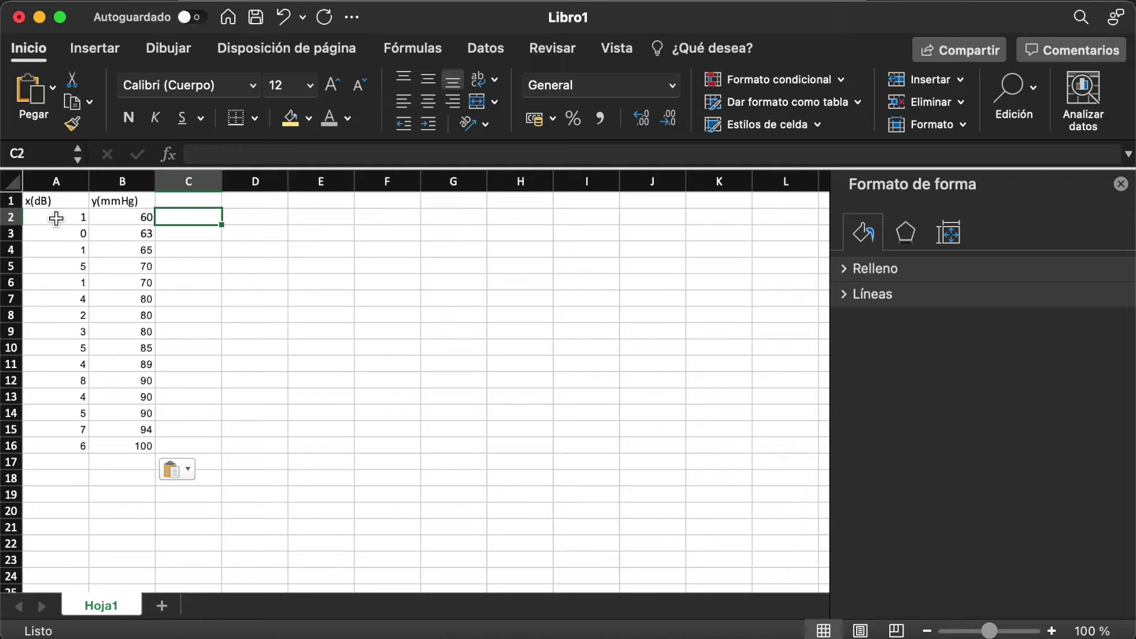
left_click_drag(56, 218, 124, 235)
left_click(309, 259)
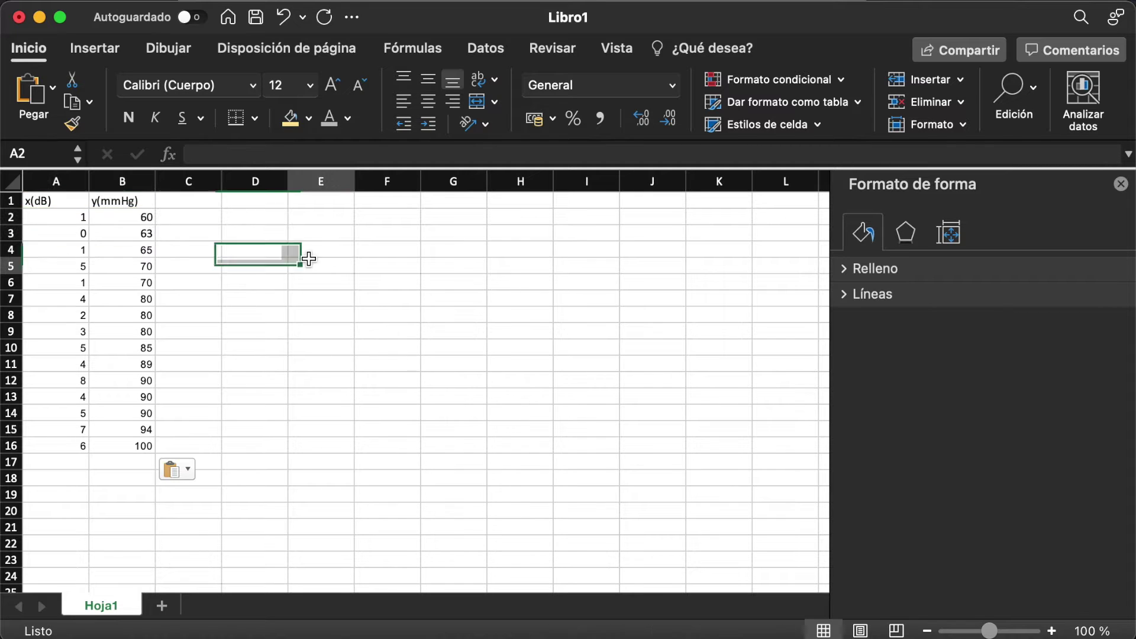
left_click_drag(56, 216, 132, 441)
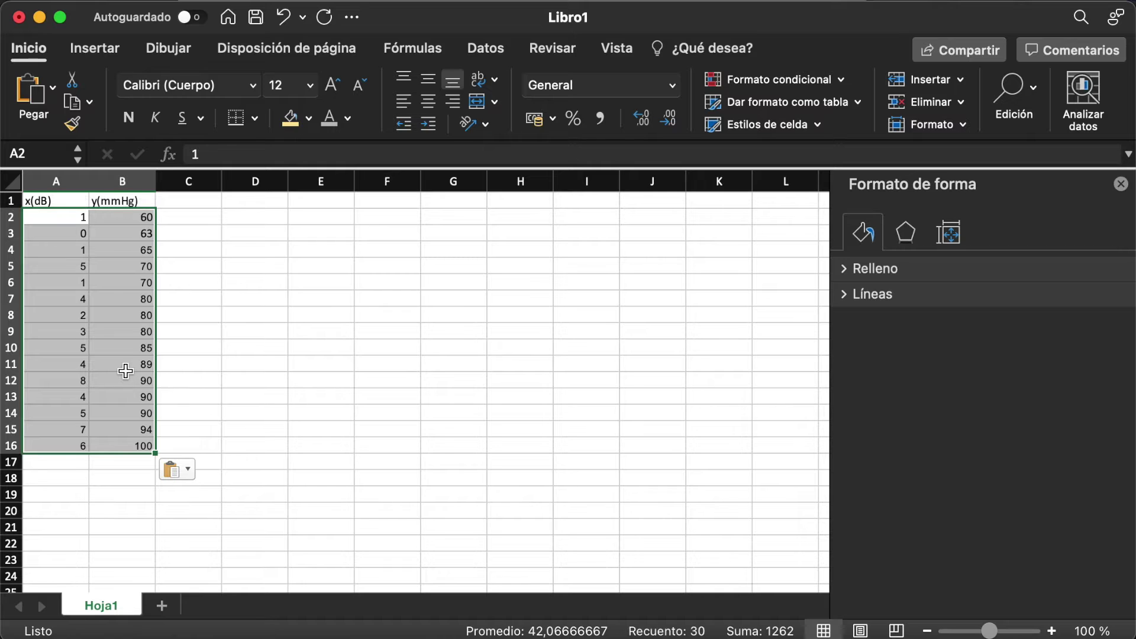
left_click(92, 48)
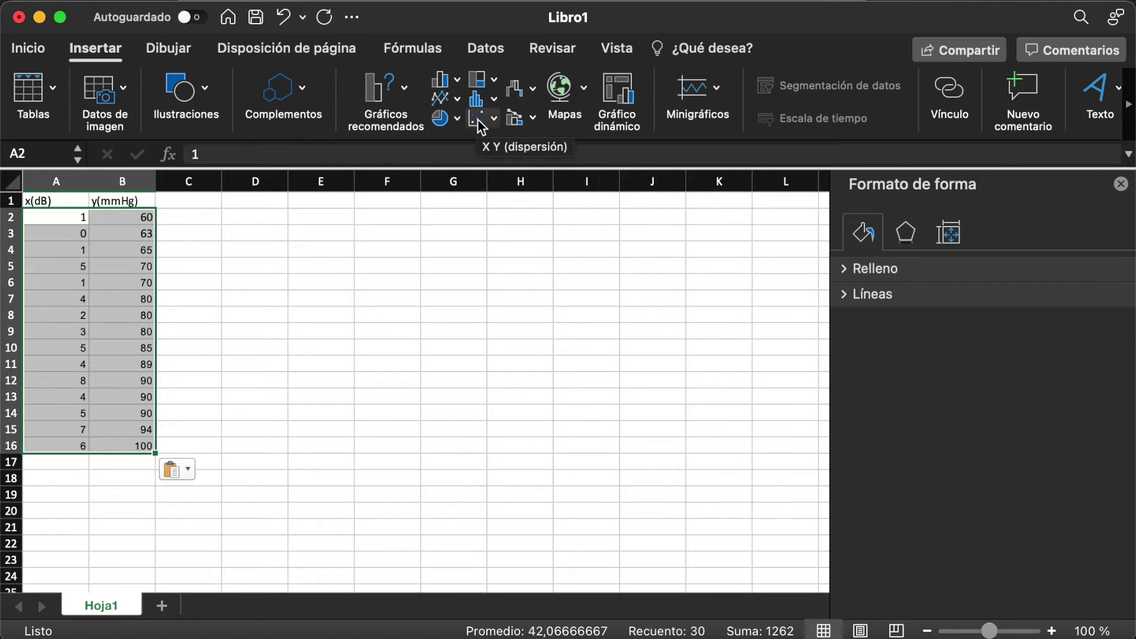
- Insert a plain X Y scatter chart of A2:B16 and make it taller
left_click(479, 121)
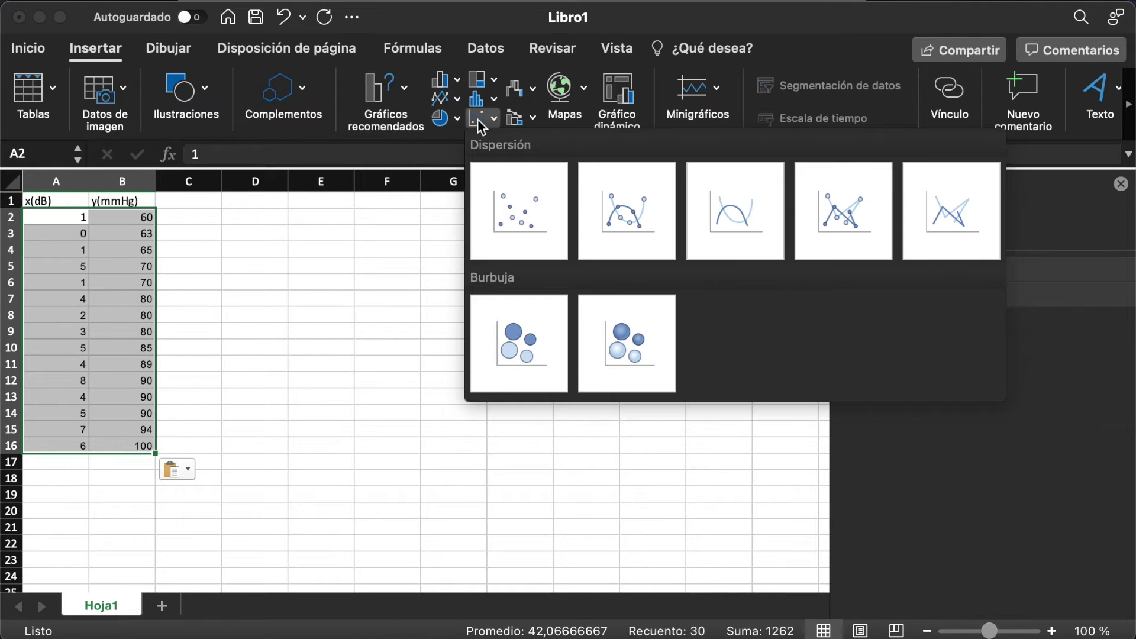
left_click(518, 218)
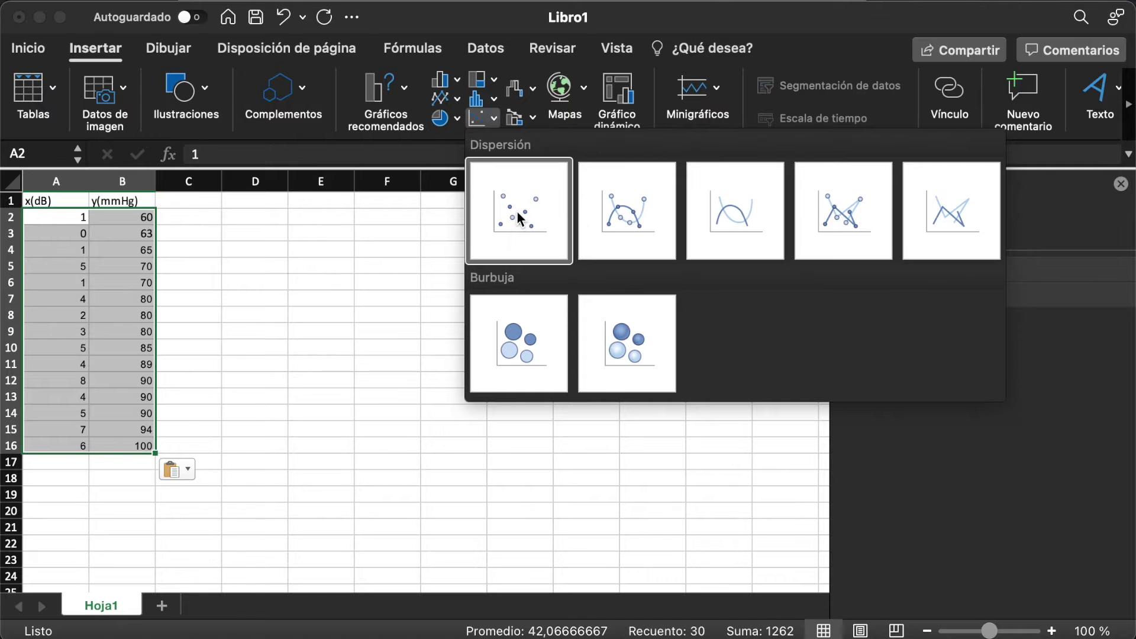
left_click_drag(425, 281, 425, 257)
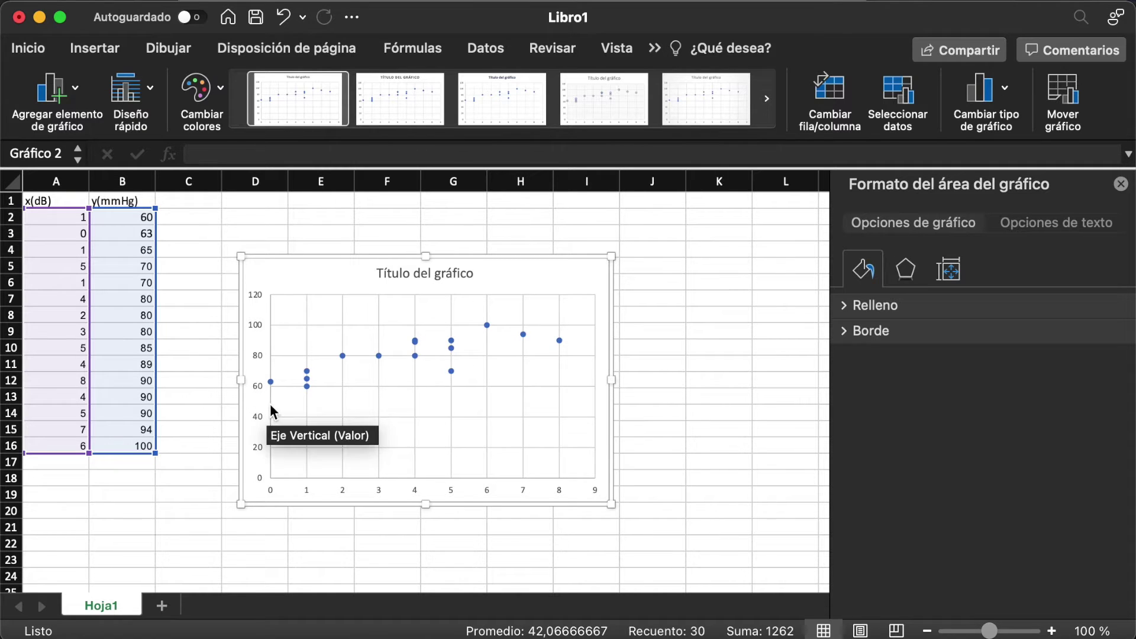
- Set the chart's vertical axis minimum to 60
left_click(269, 315)
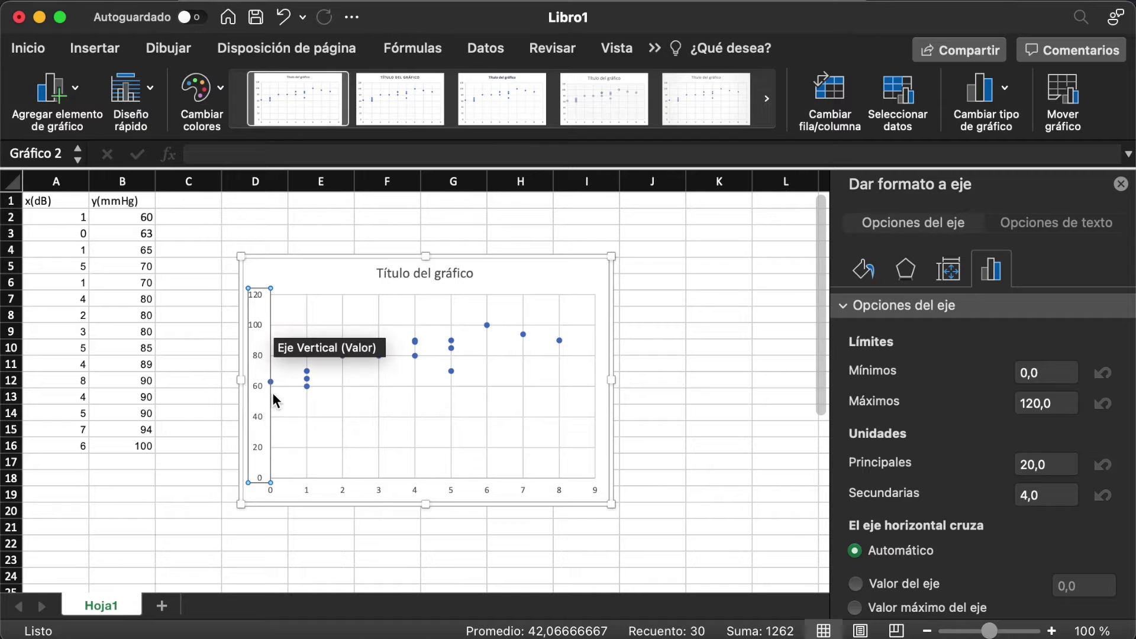
left_click(1017, 371)
type("60")
key("Return")
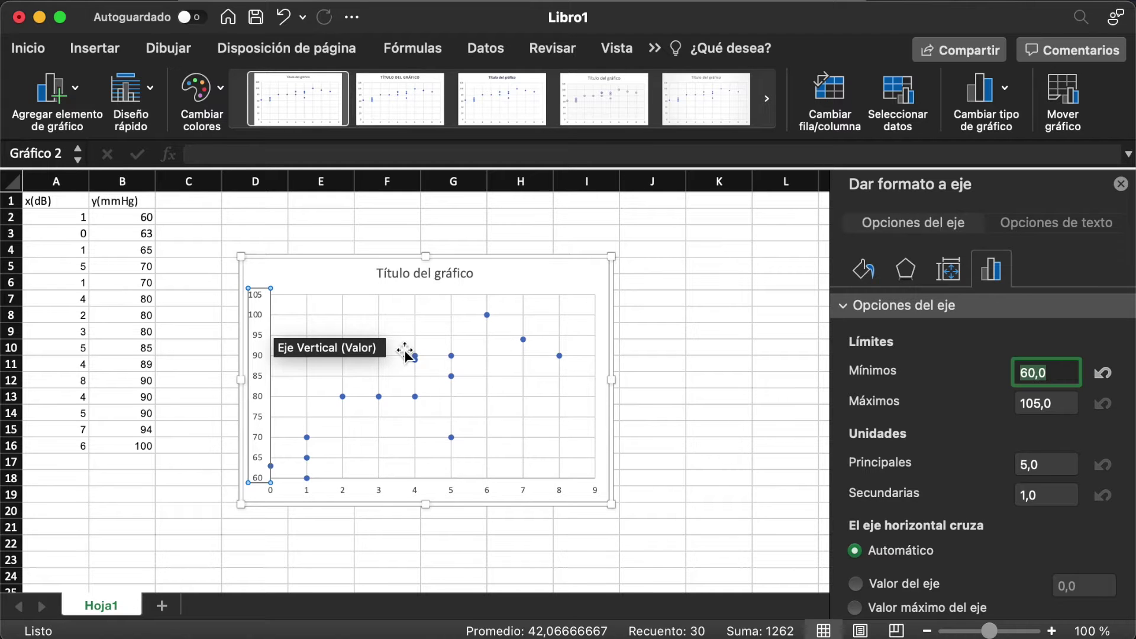
left_click(684, 282)
- Move the chart right so it starts around column H, clear of the table
left_click_drag(483, 285, 684, 238)
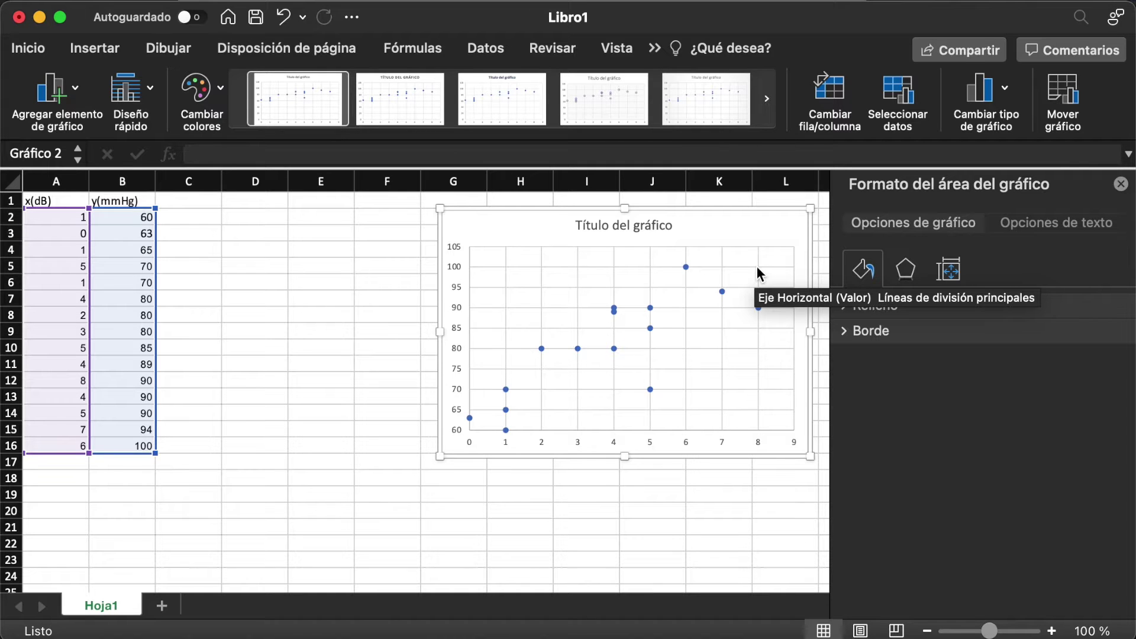
left_click(246, 237)
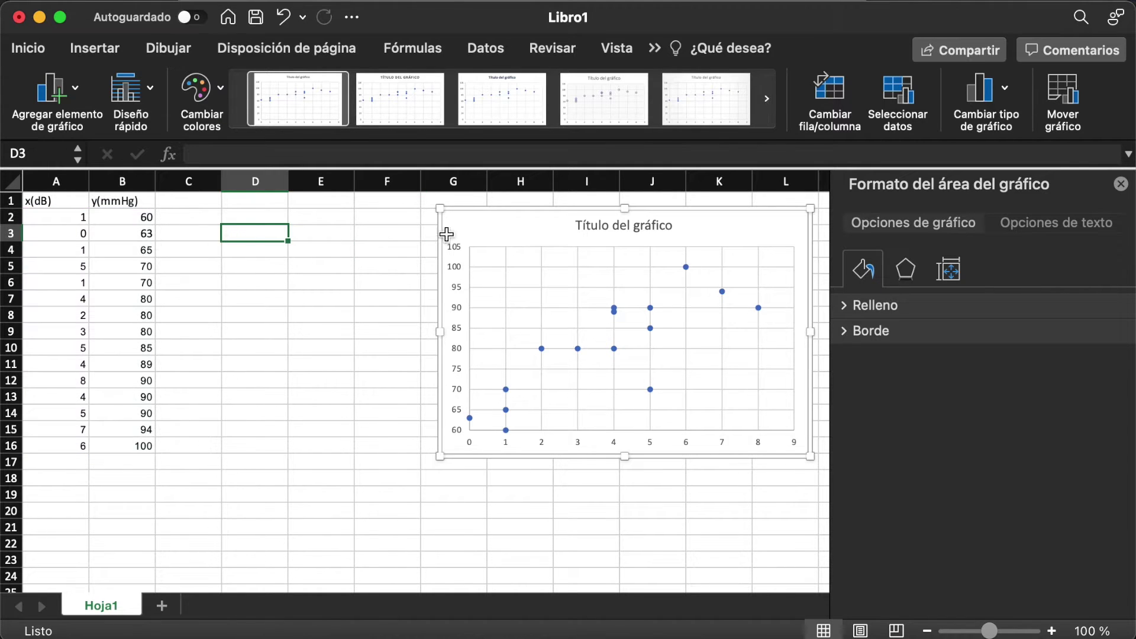
left_click_drag(489, 221, 581, 221)
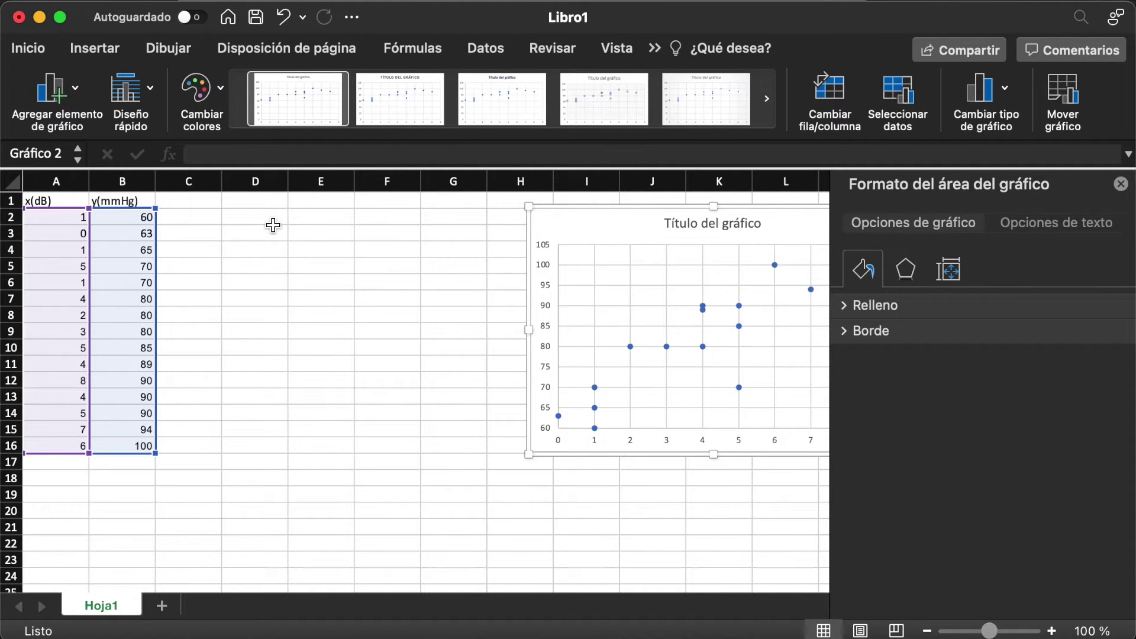
left_click(187, 203)
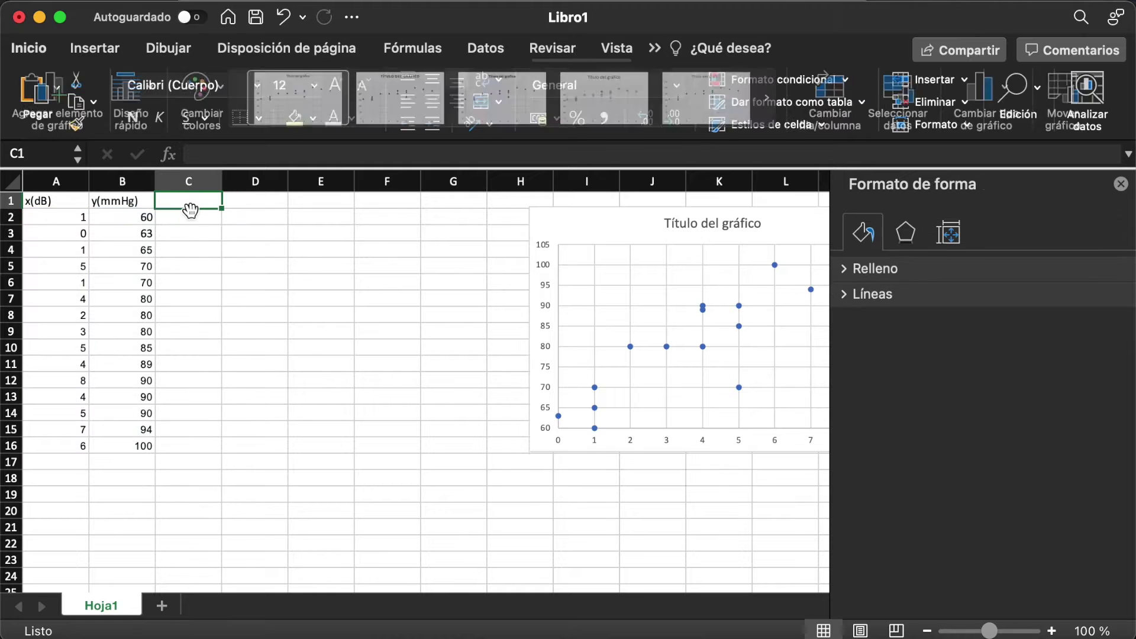
type("x^")
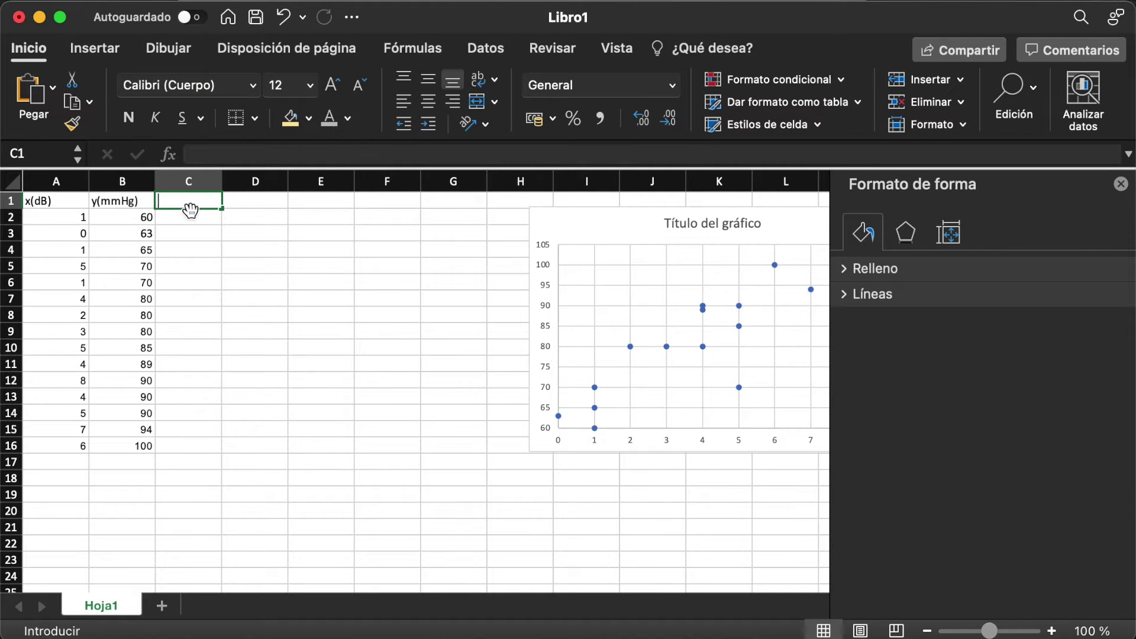
type("2")
key("Tab")
type("y^2")
key("Tab")
type("x")
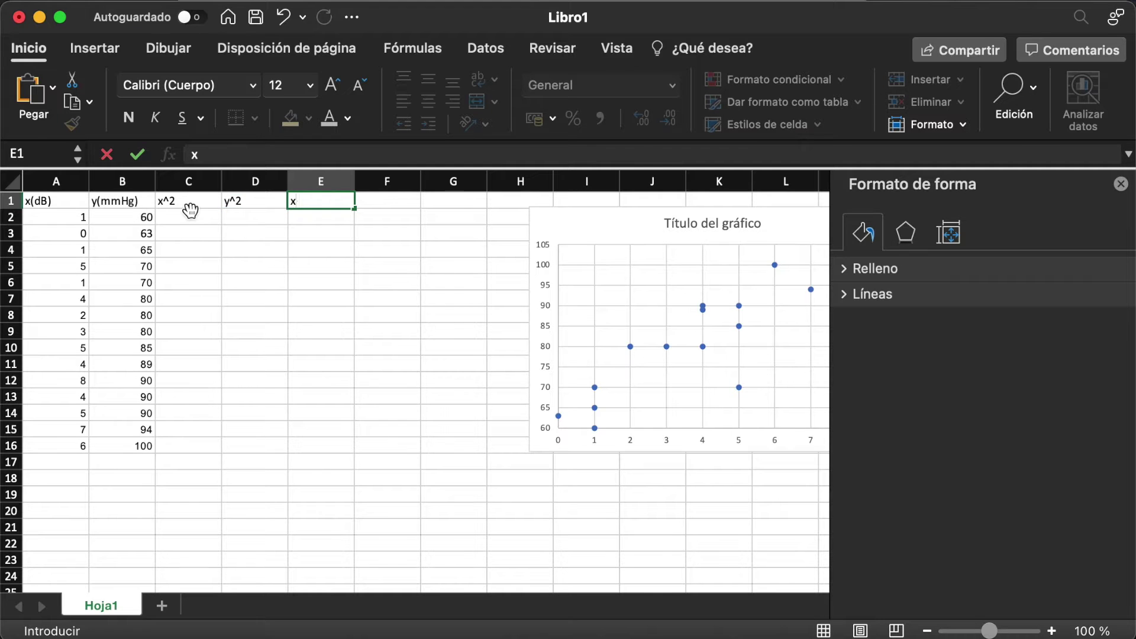
type("·y")
key("Left")
key("Right")
key("Left")
key("Left")
key("Left")
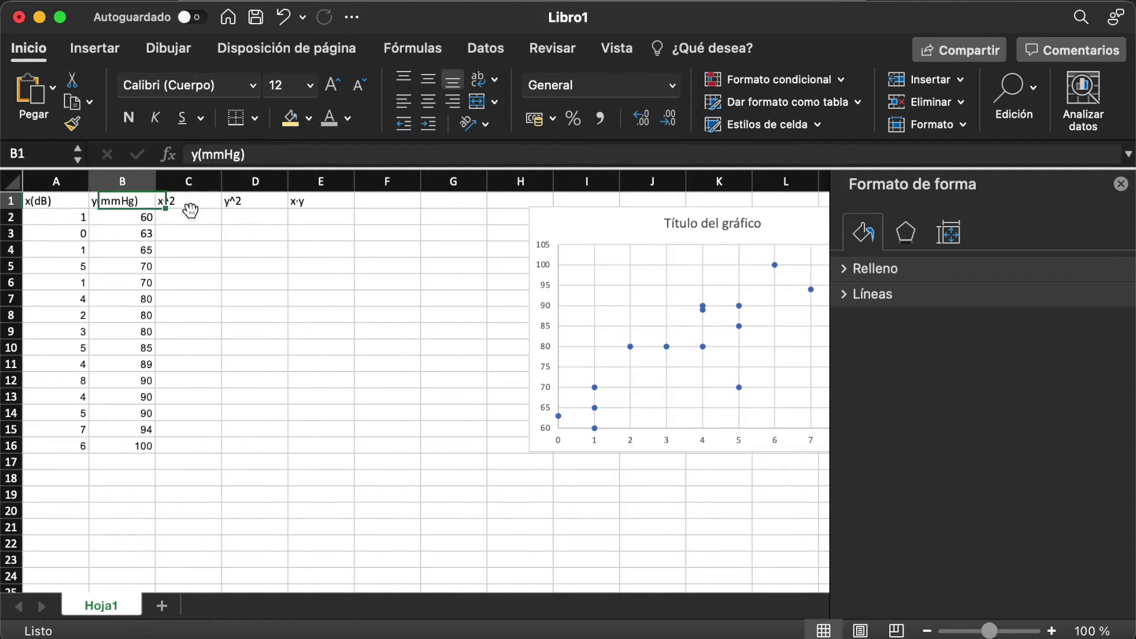
key("Right")
key("Right")
key("Right")
key("Left")
key("Left")
key("Left")
key("Left")
key("Left")
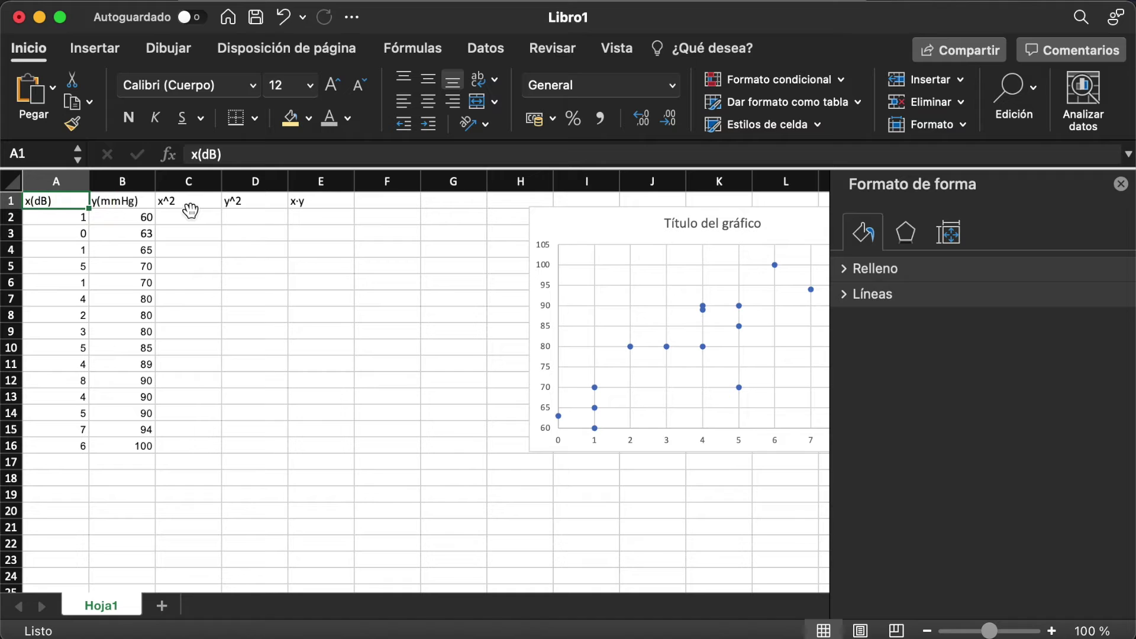
left_click_drag(320, 203, 48, 202)
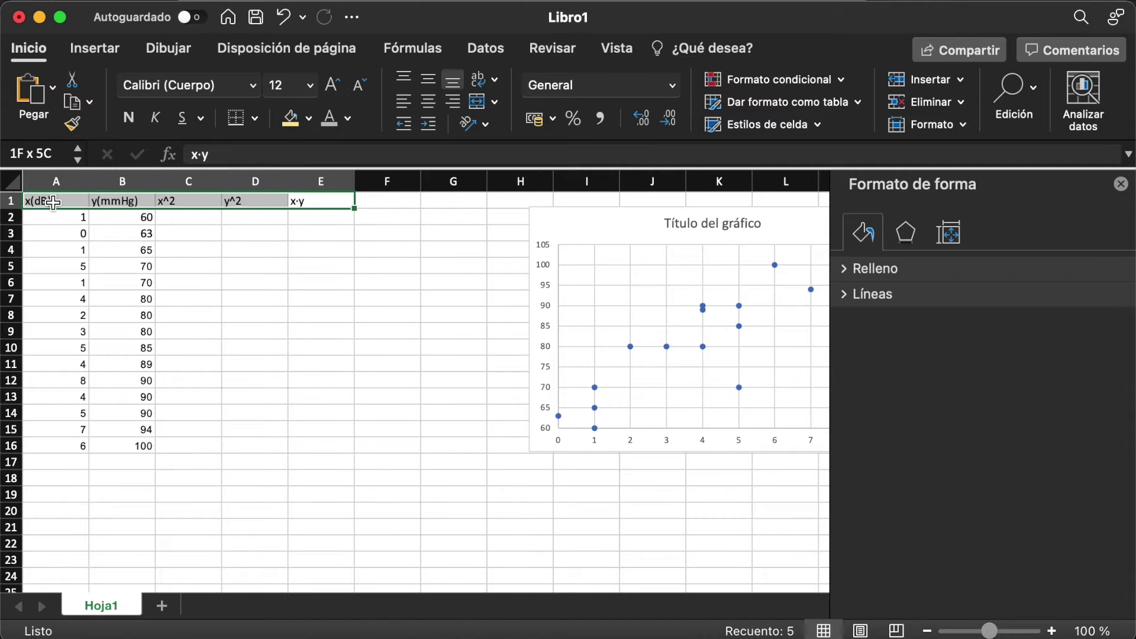
left_click(313, 120)
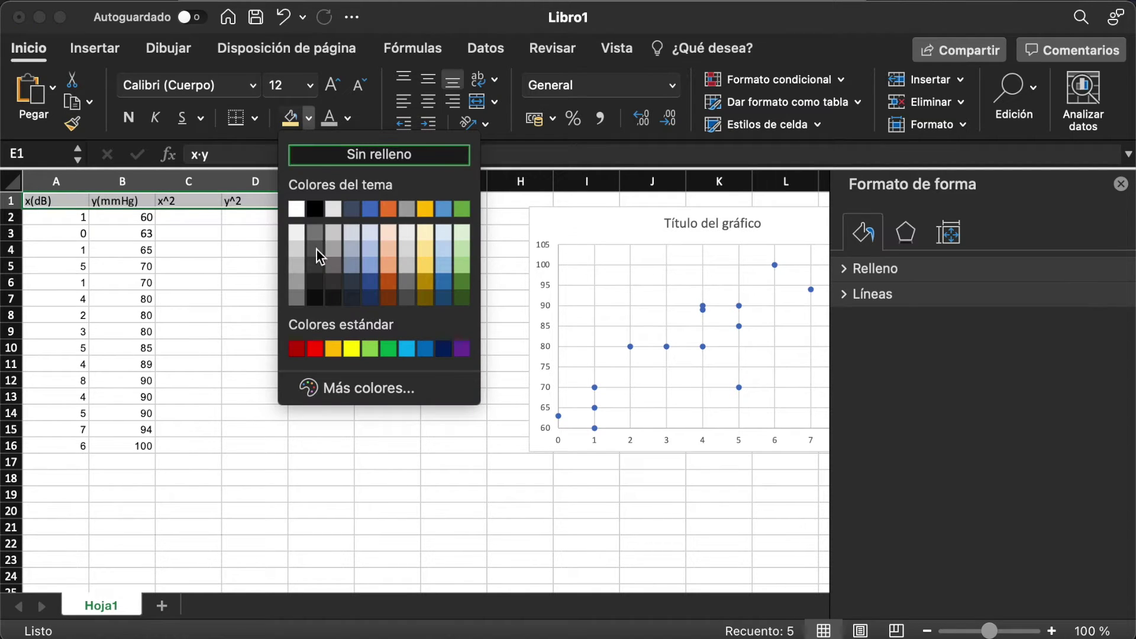
left_click(299, 251)
left_click(255, 266)
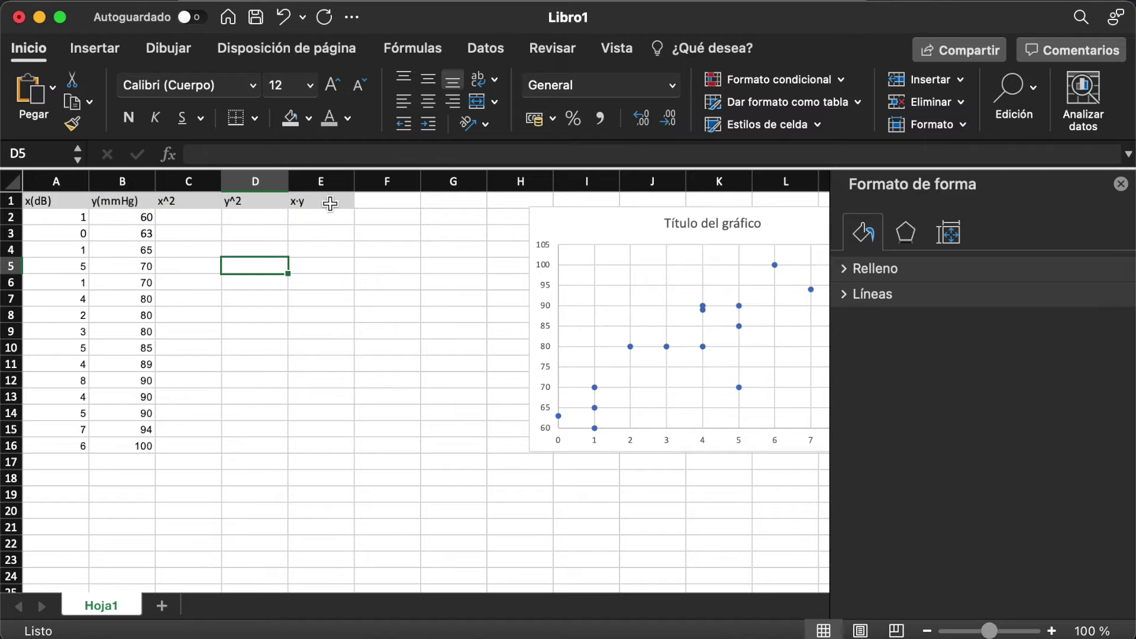
left_click(180, 216)
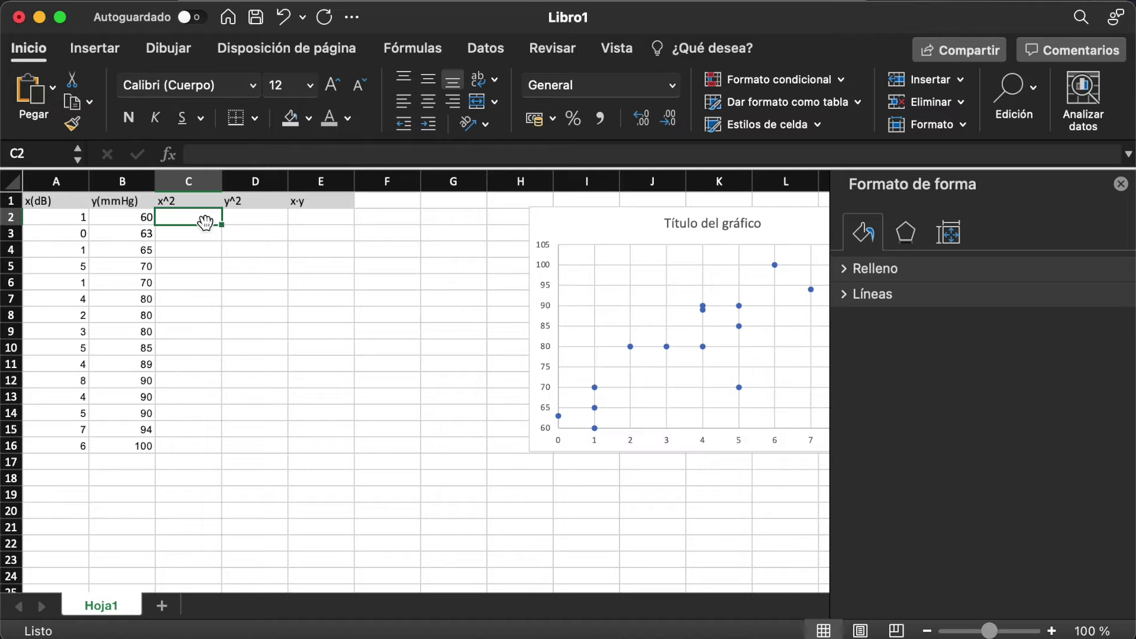
- Enter =A2^2 in C2 and fill it down to C16 (1 to 36)
type("=")
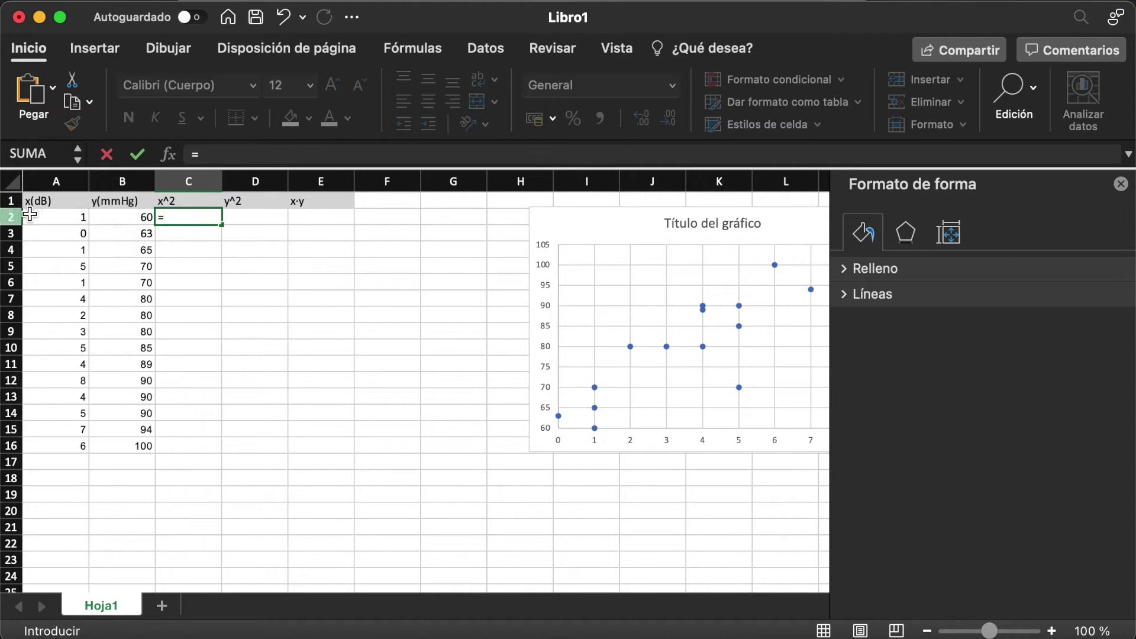
left_click(62, 213)
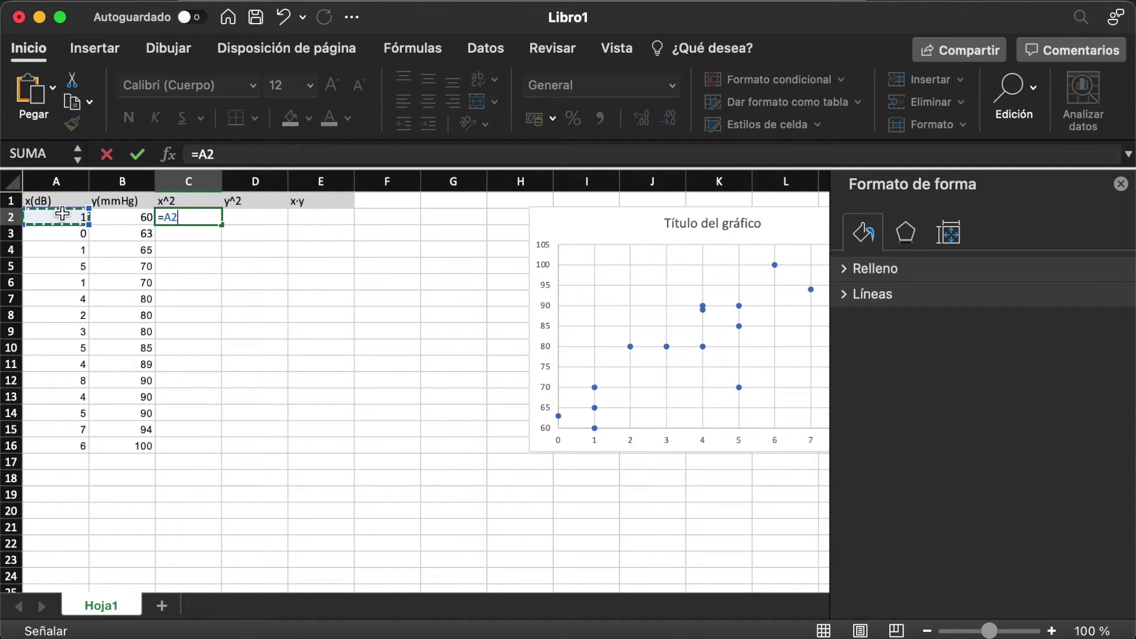
type("^2")
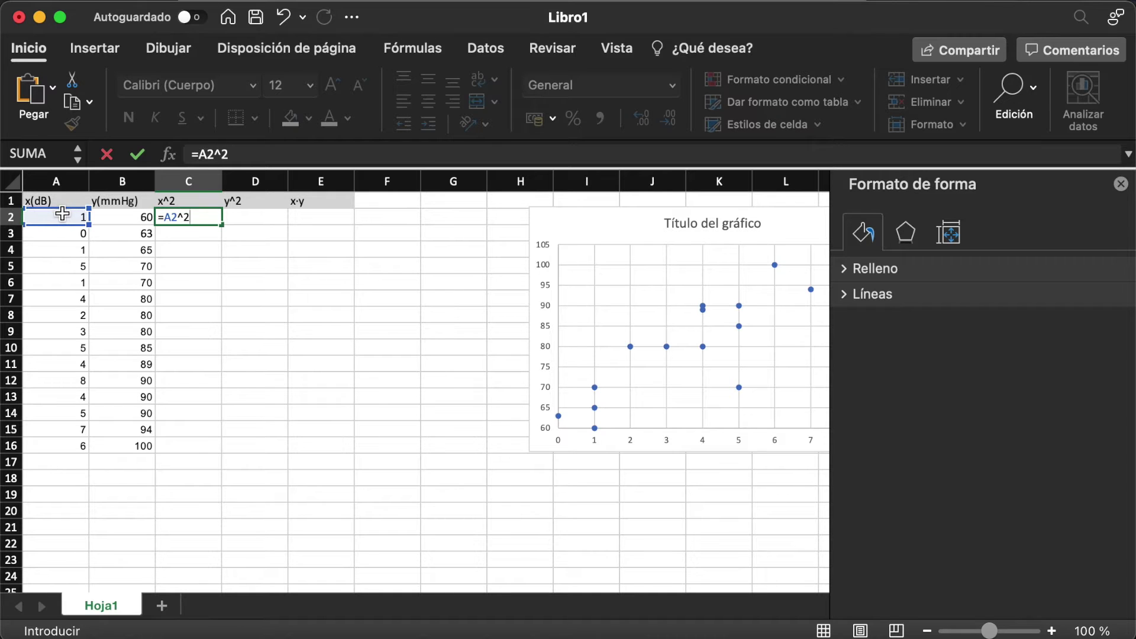
key("Return")
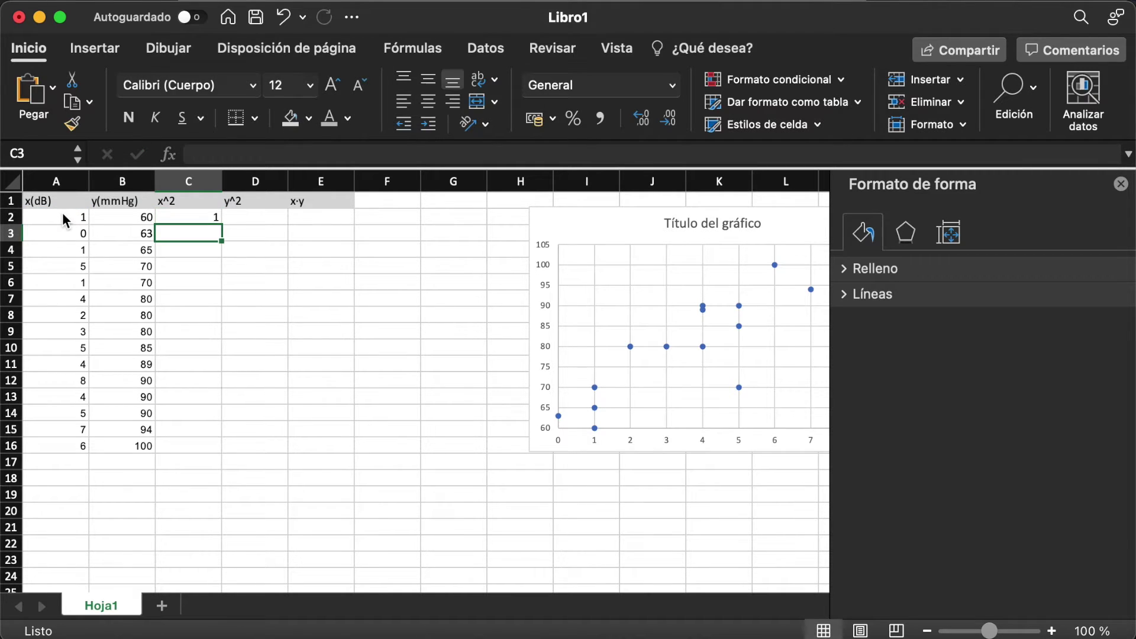
key("Up")
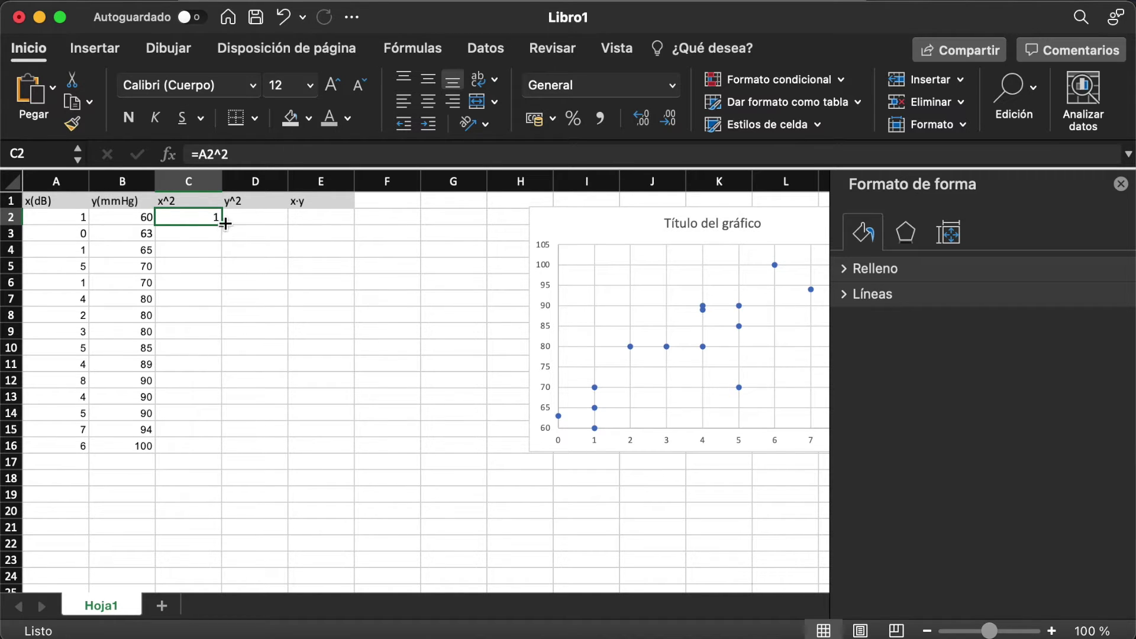
left_click_drag(222, 225, 212, 448)
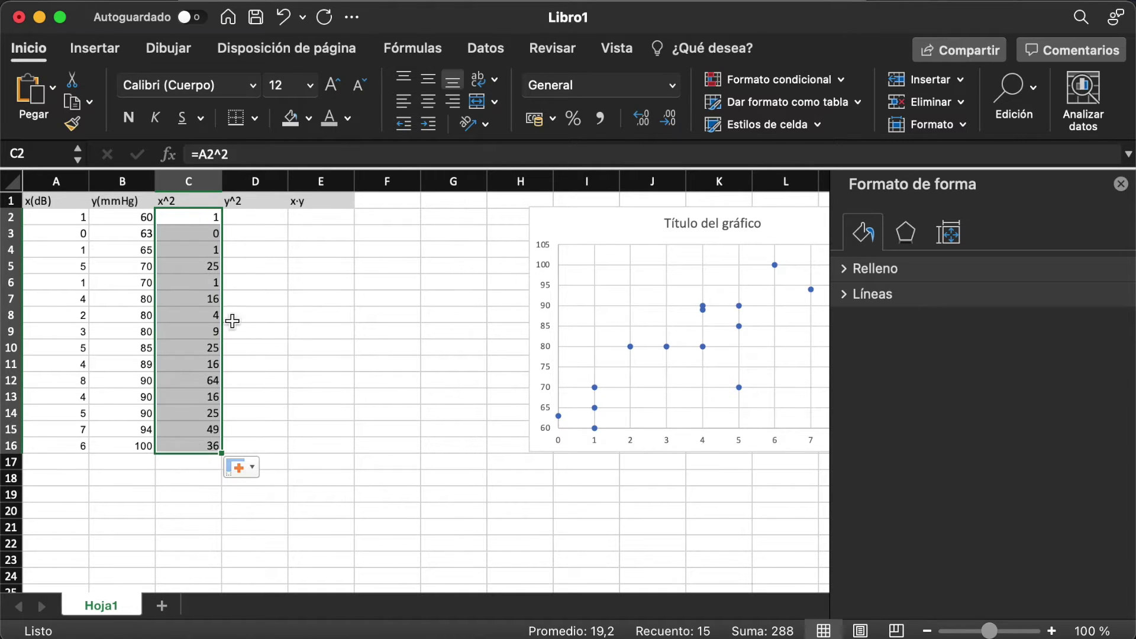
left_click(242, 224)
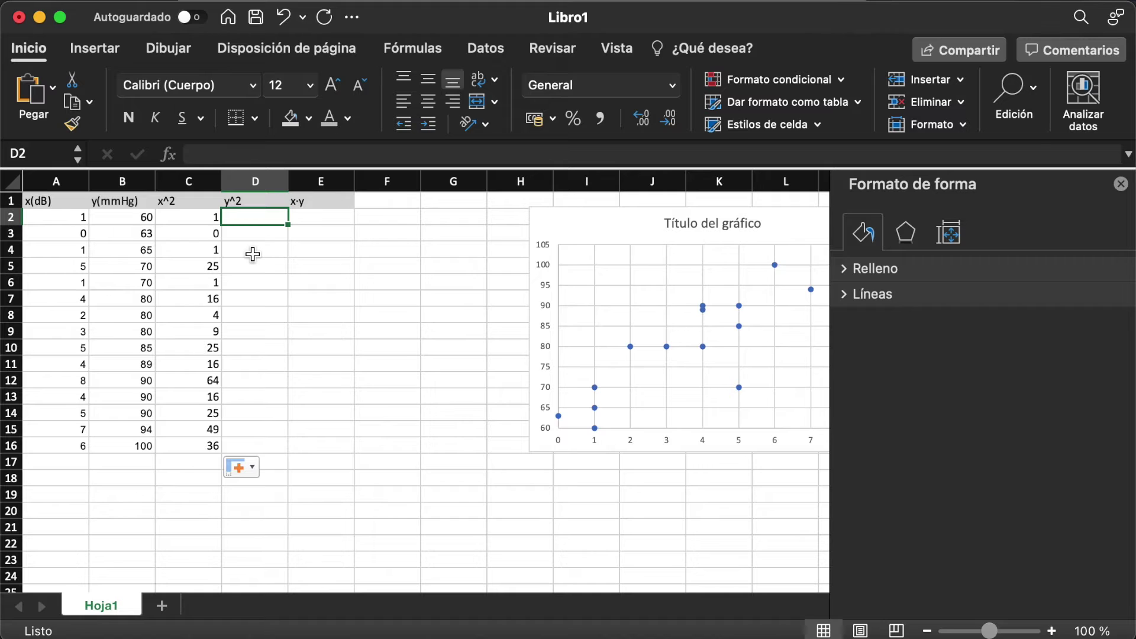
- Enter =B2^2 in D2 and fill it down to D16 (3600 to 10000)
type("=")
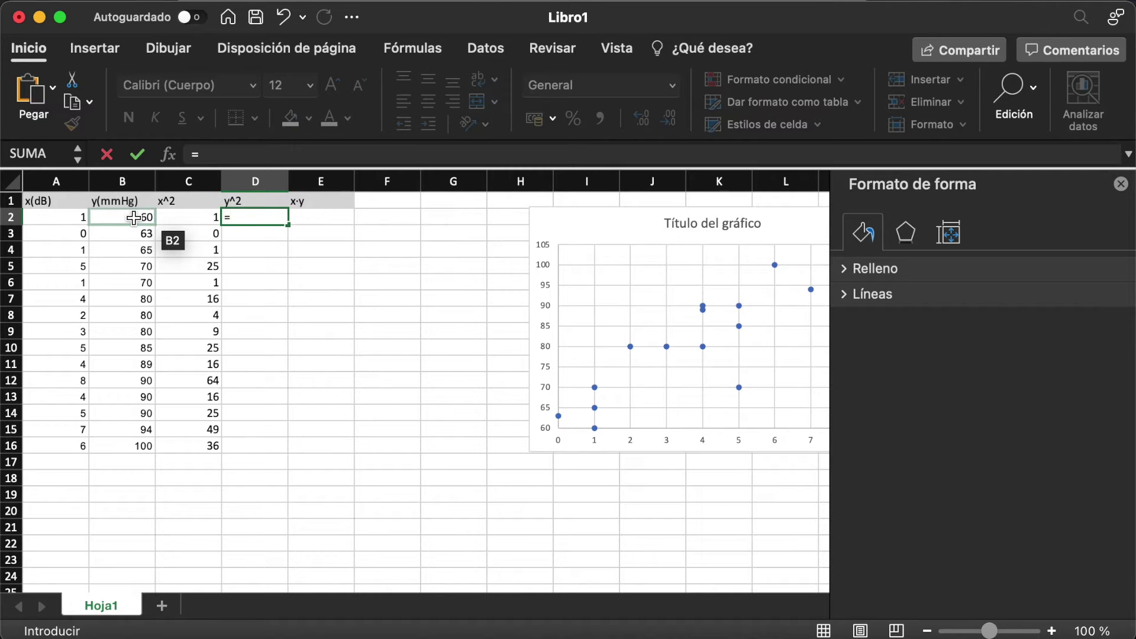
left_click(134, 218)
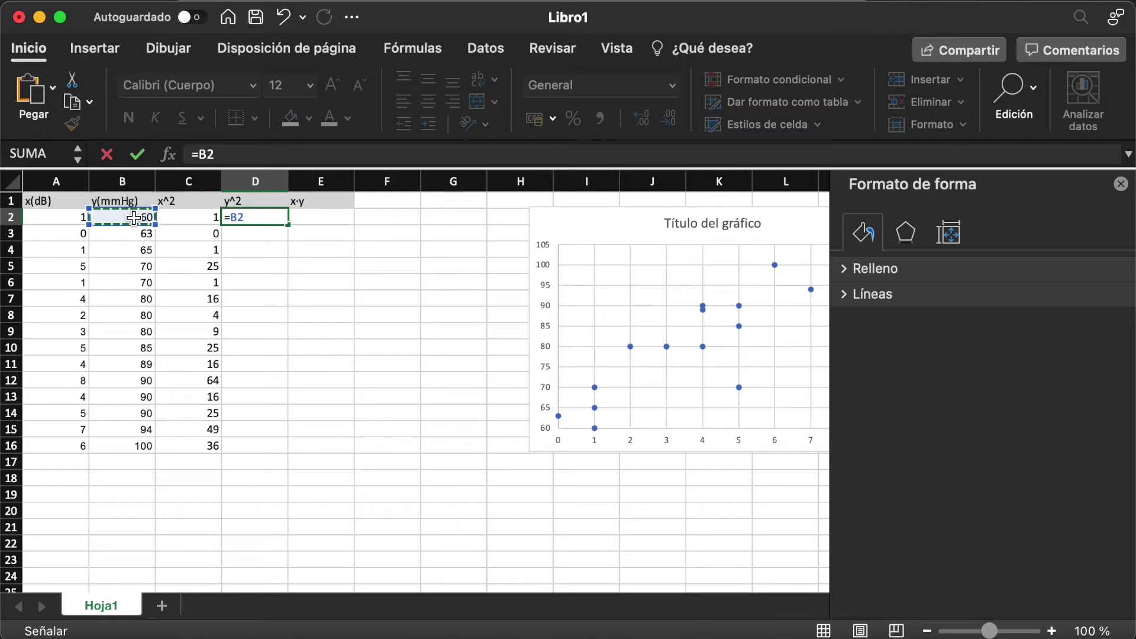
type("^2")
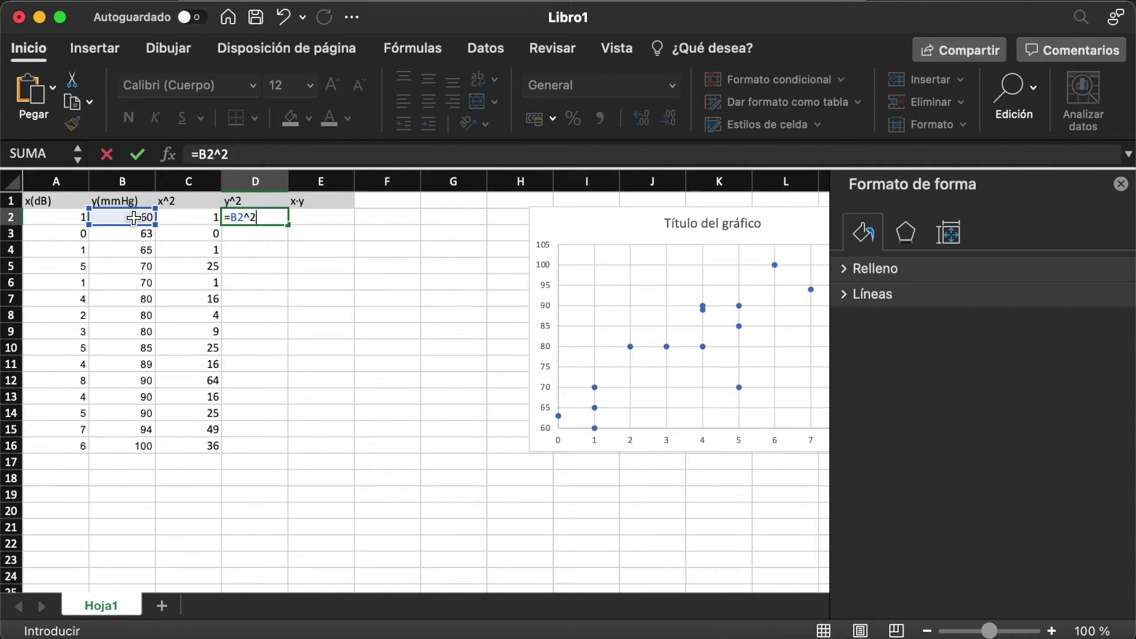
key("Return")
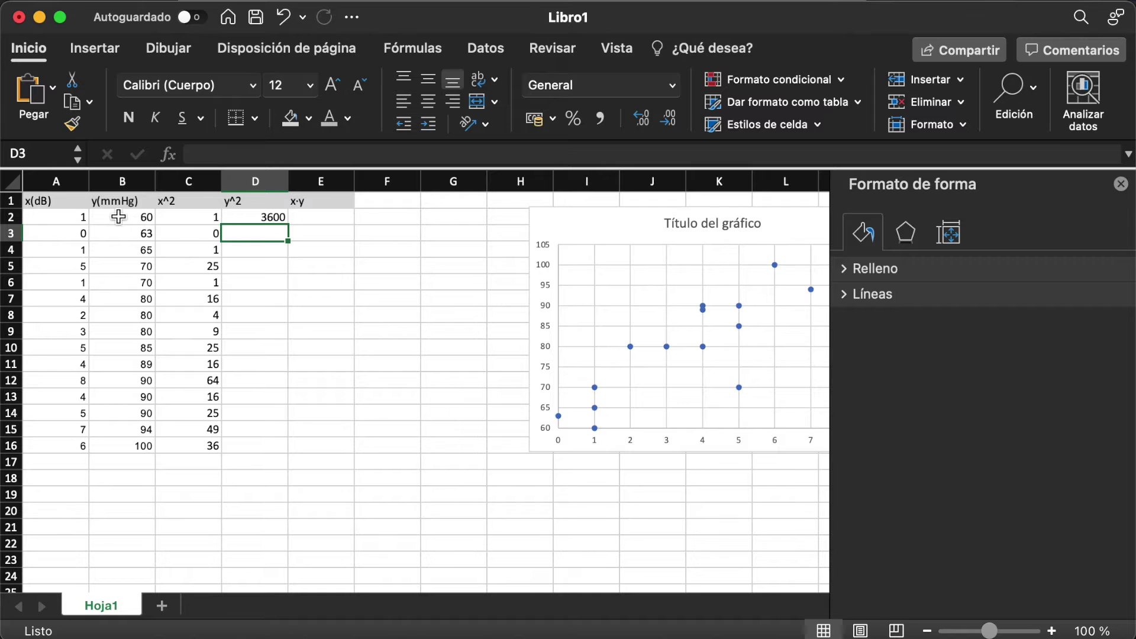
left_click(276, 222)
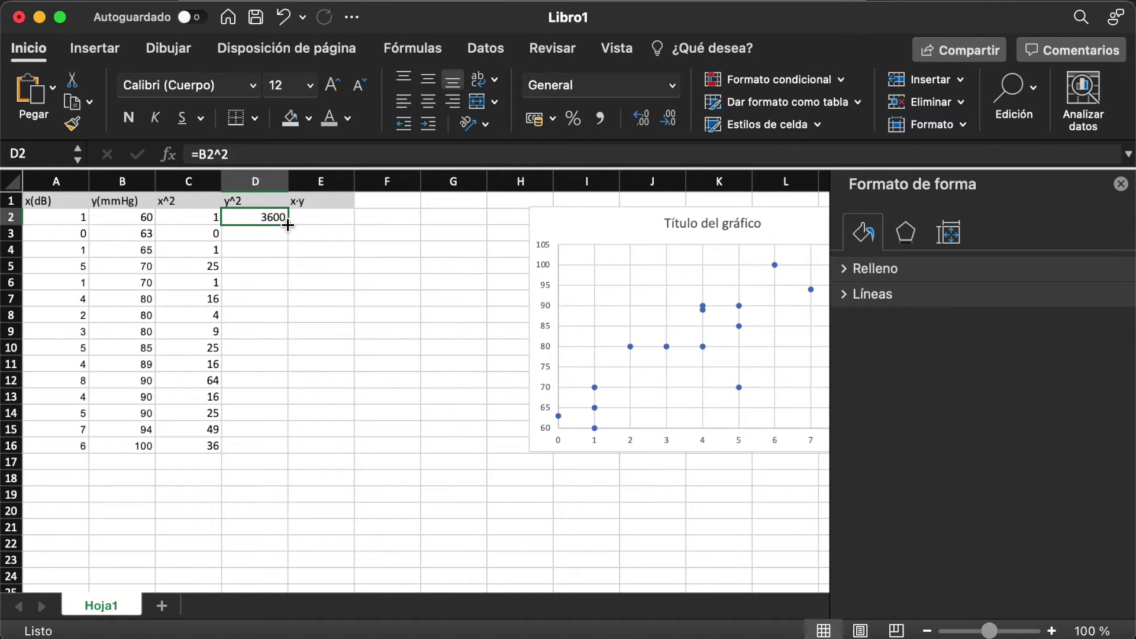
left_click_drag(289, 225, 281, 448)
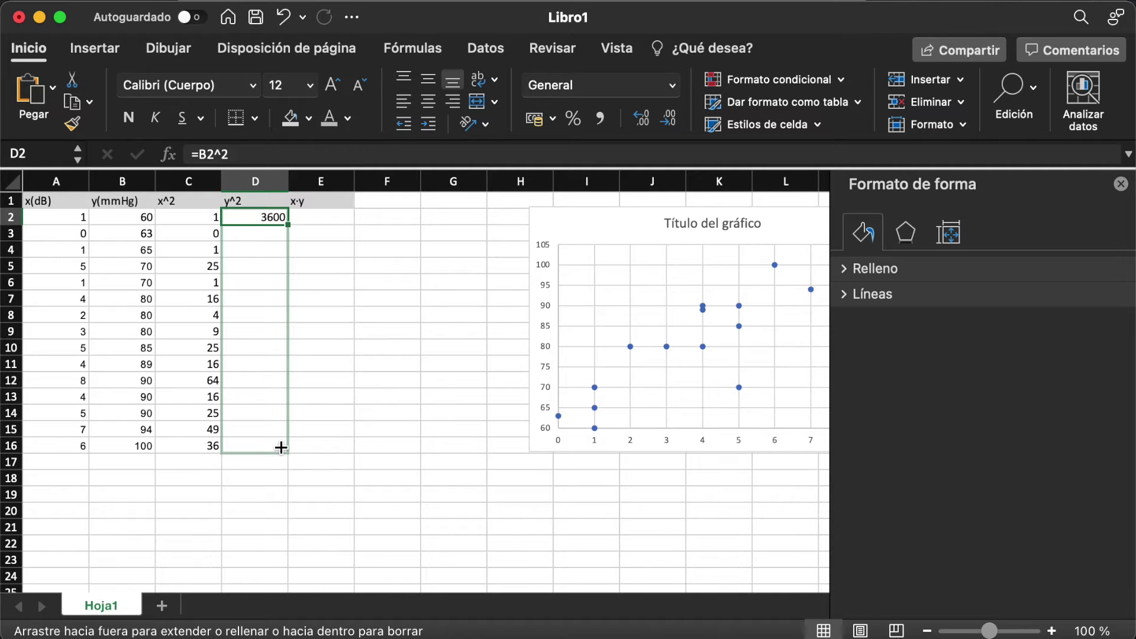
left_click_drag(281, 448, 282, 450)
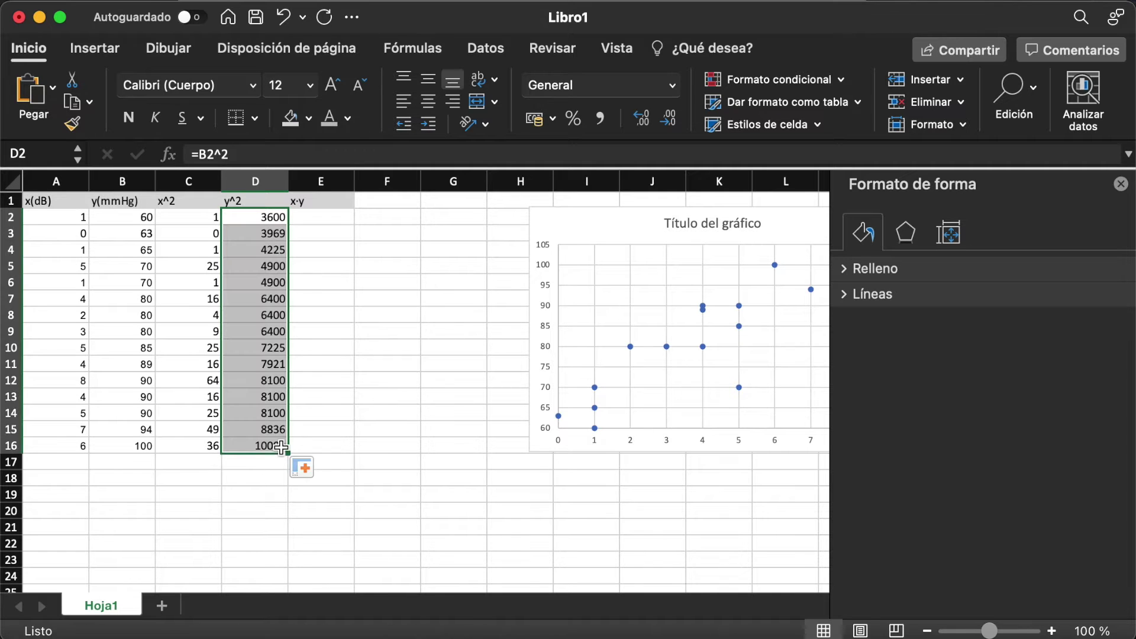
left_click(317, 216)
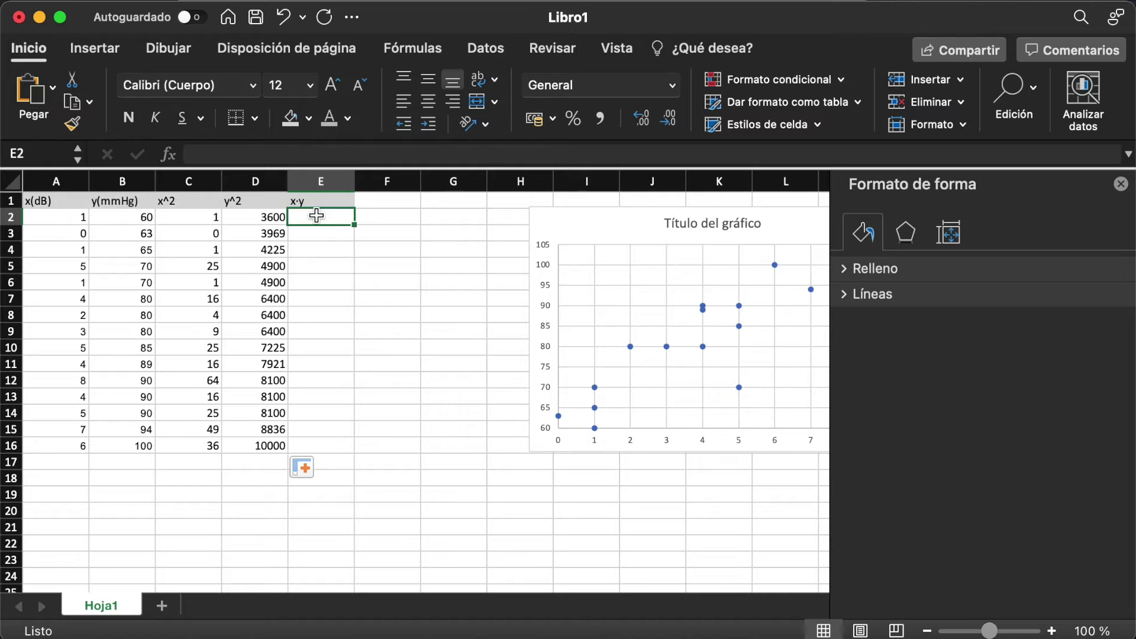
- Enter =A2*B2 in E2 and fill it down to E16 (60 to 600)
type("=")
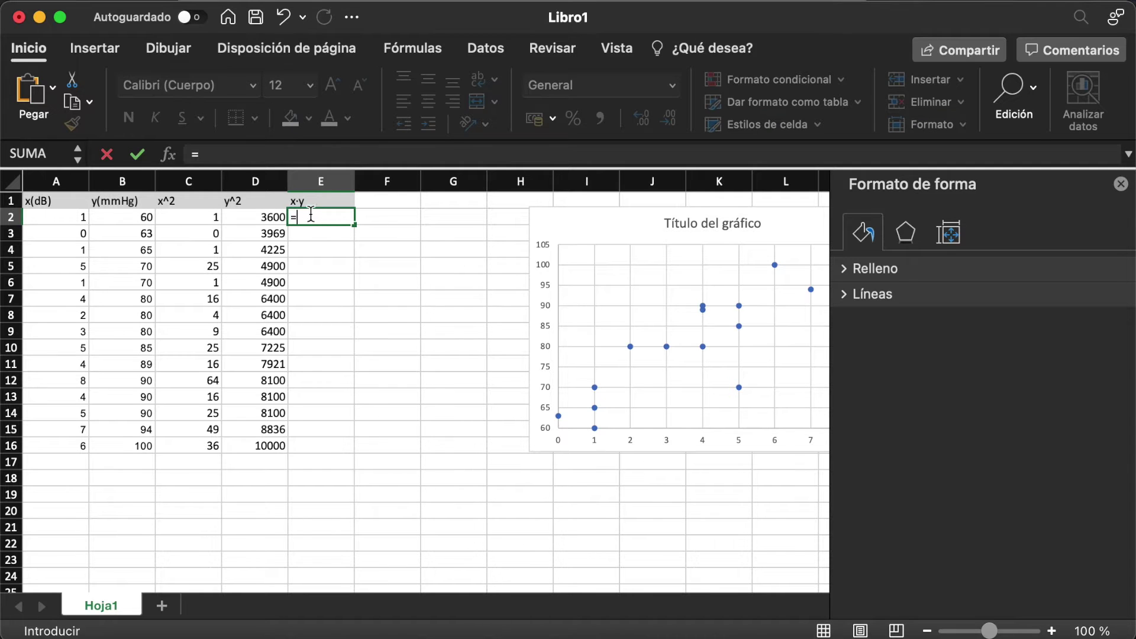
left_click(81, 221)
type("*")
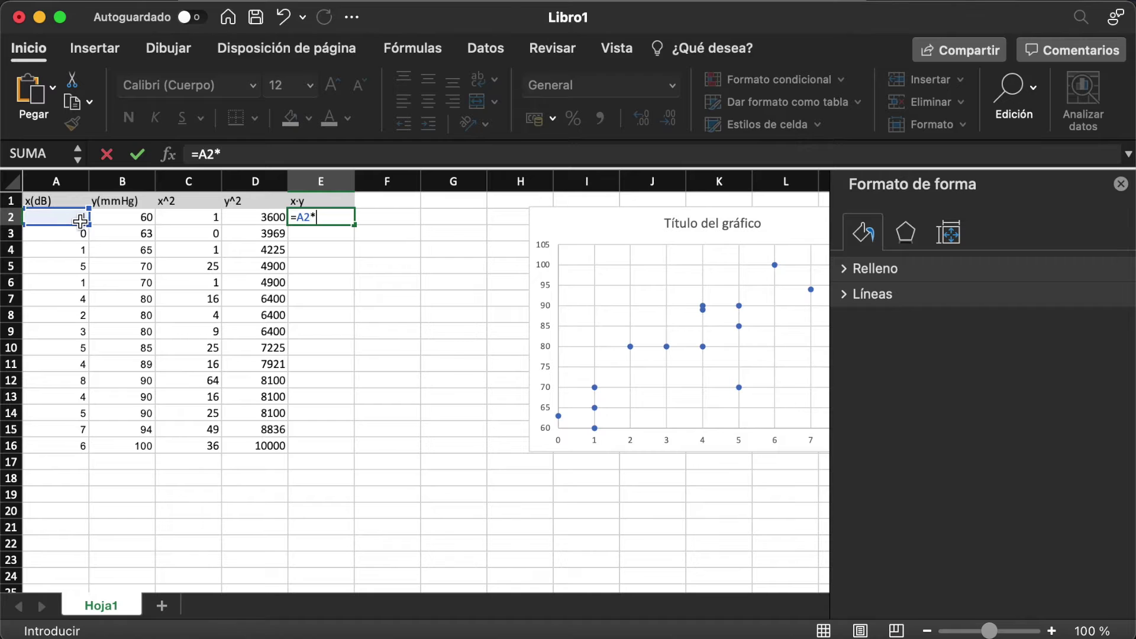
left_click(143, 220)
key("Return")
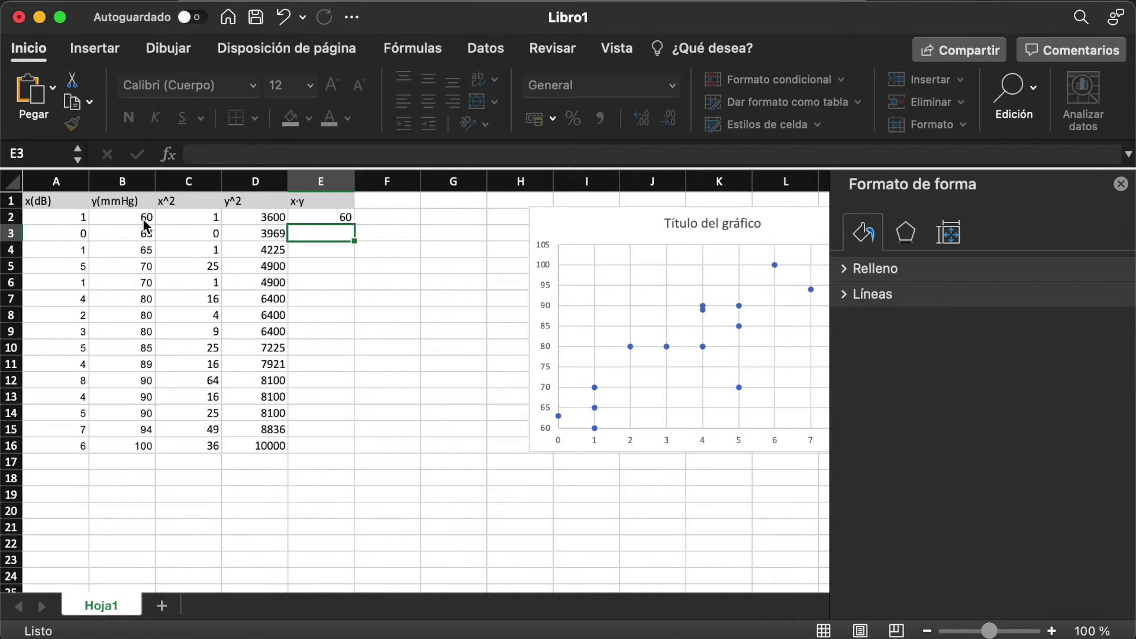
left_click(353, 221)
left_click_drag(354, 223, 354, 449)
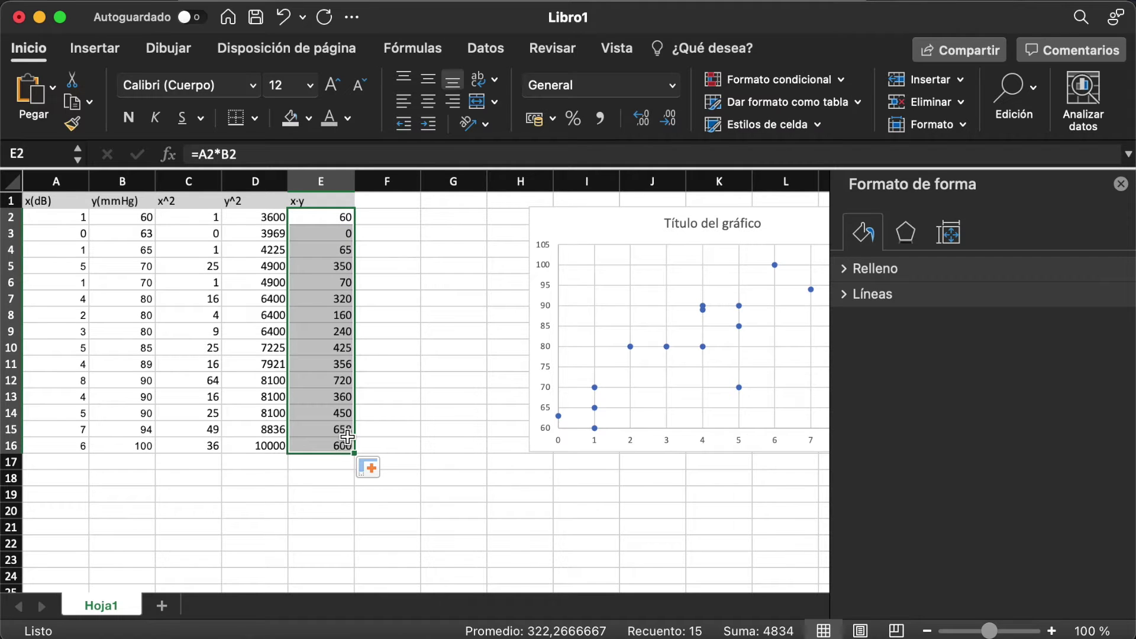
left_click(75, 468)
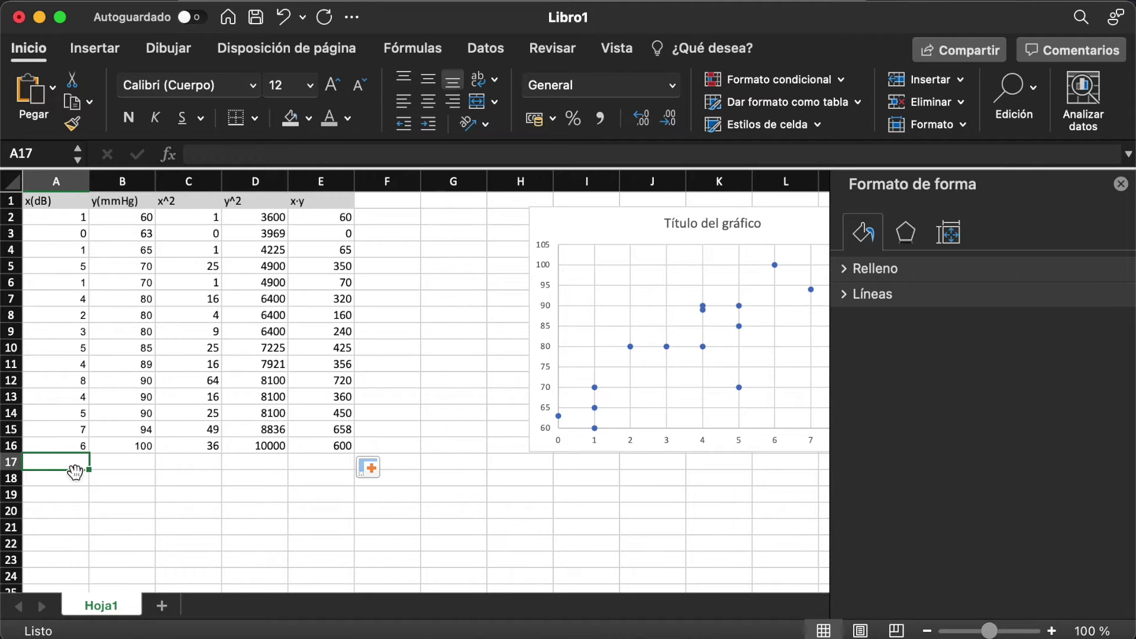
- Shade row 17 across columns A–E light gold
left_click_drag(330, 464, 73, 465)
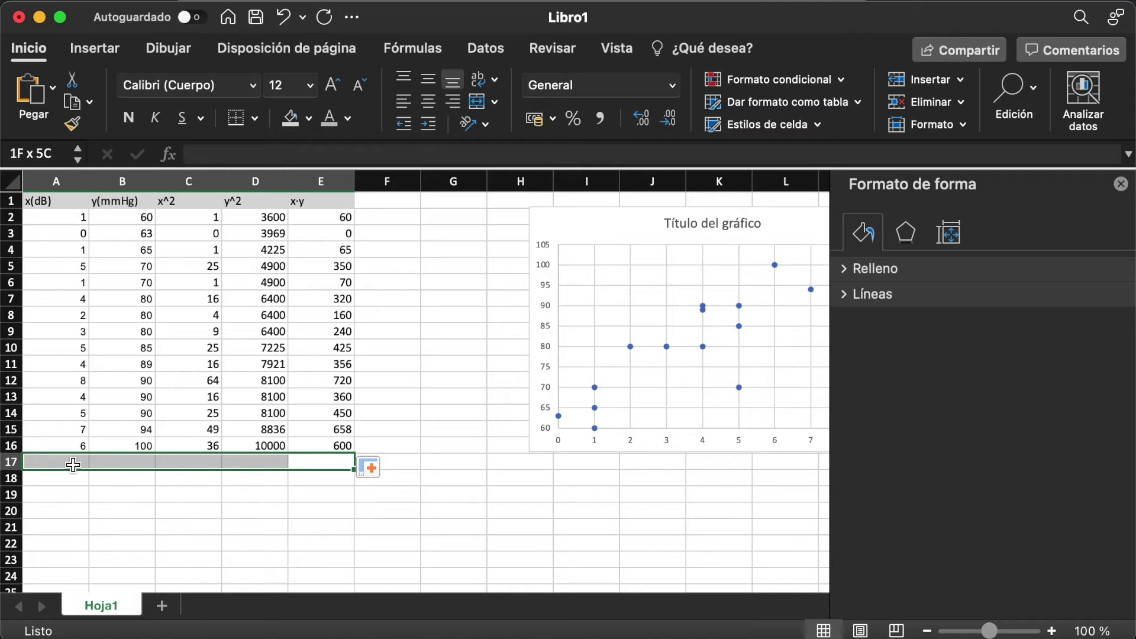
left_click(308, 119)
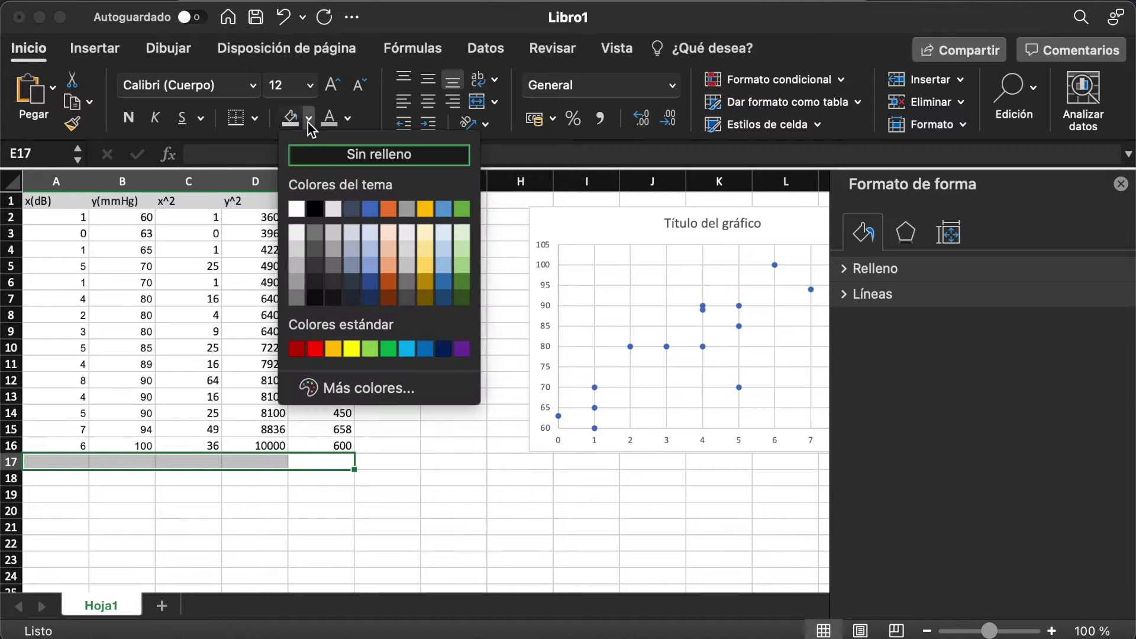
left_click(426, 247)
left_click(115, 510)
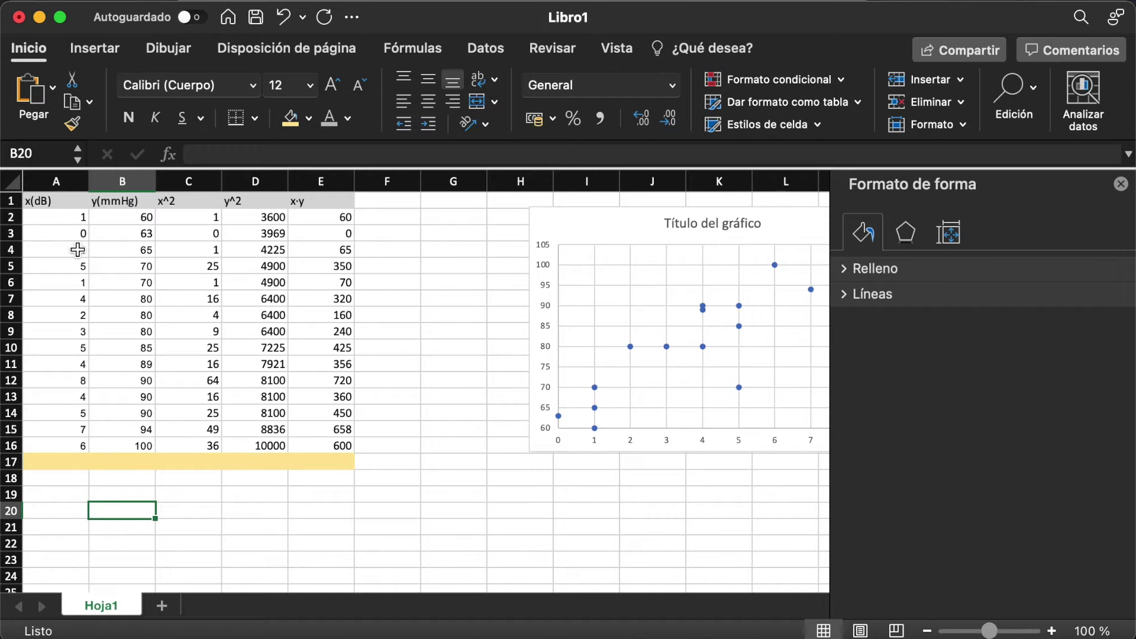
- Total the x values in A17 with =SUMA(A2:A16), giving 56
left_click(69, 464)
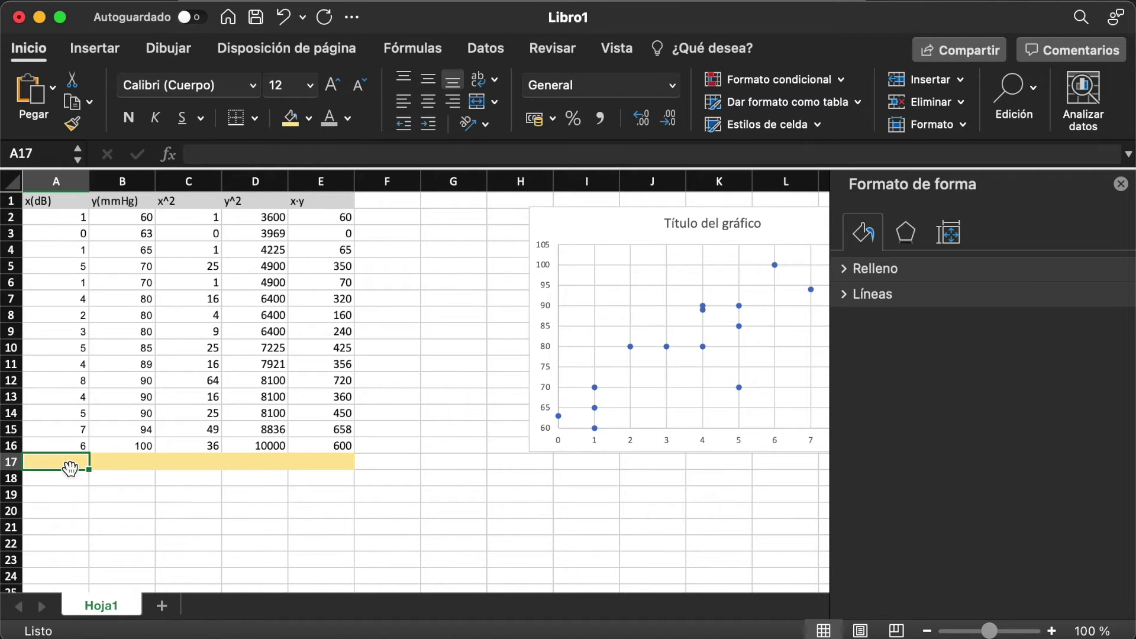
type("=")
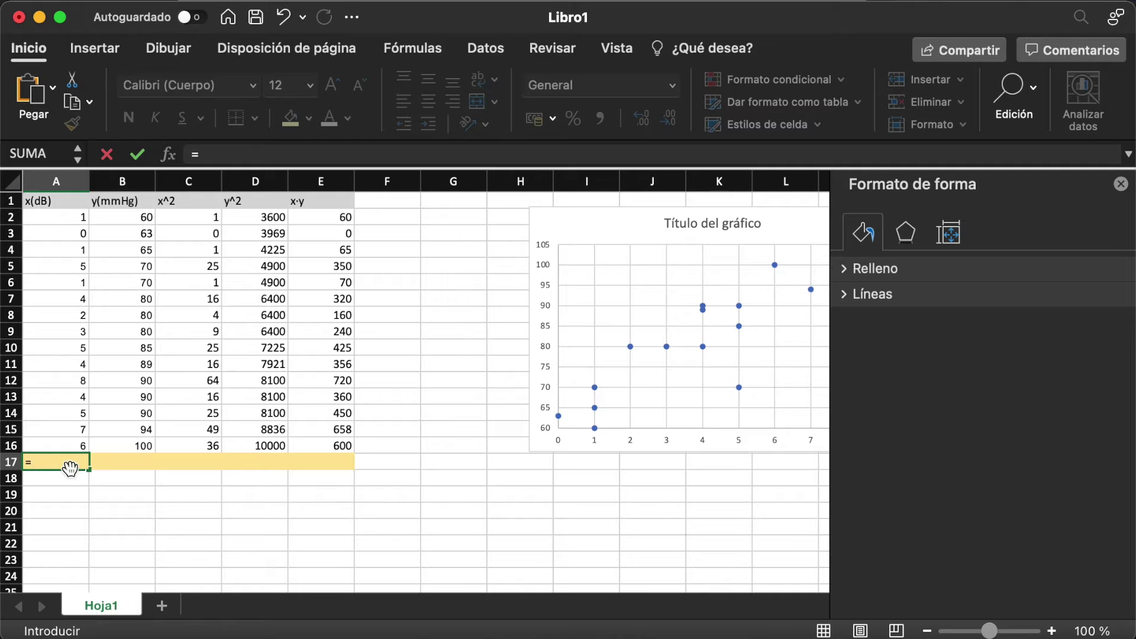
type("s")
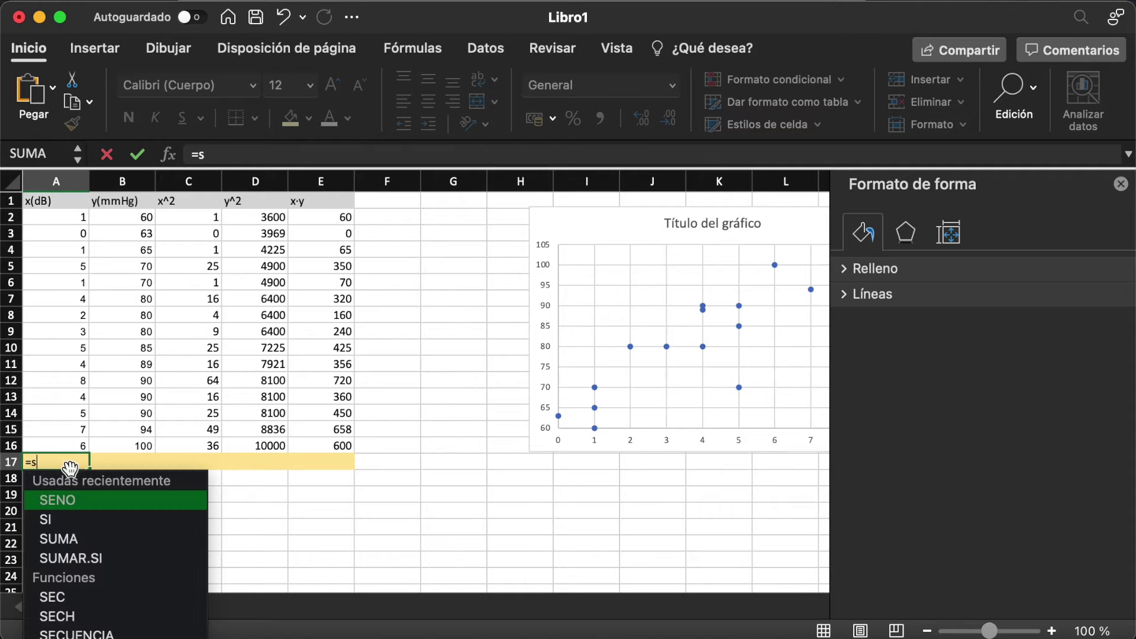
type("uma")
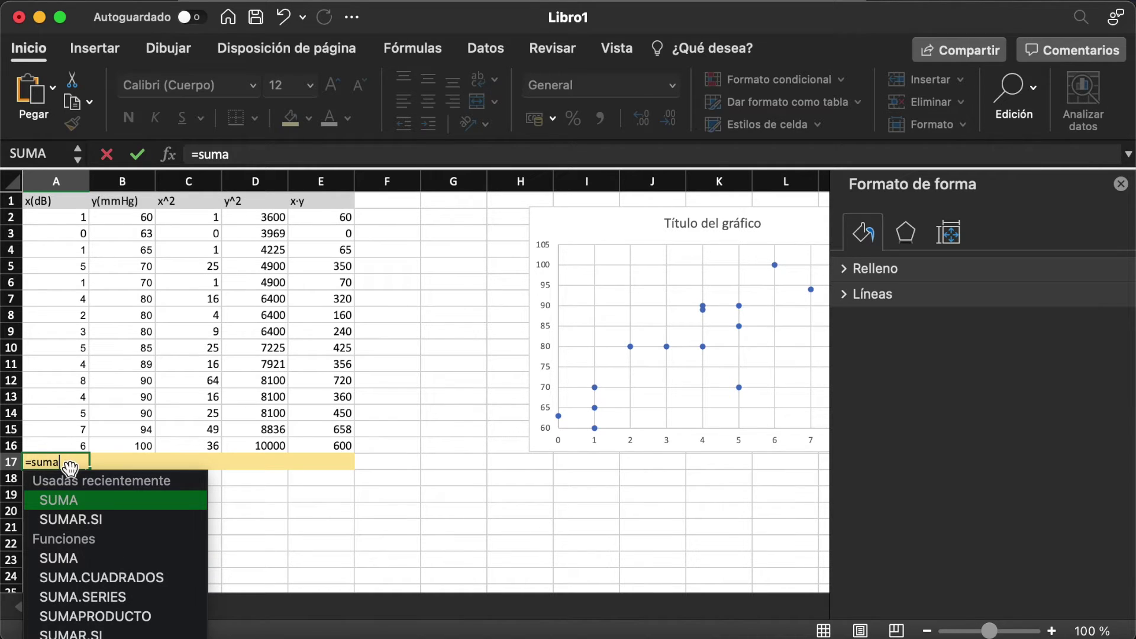
type("(")
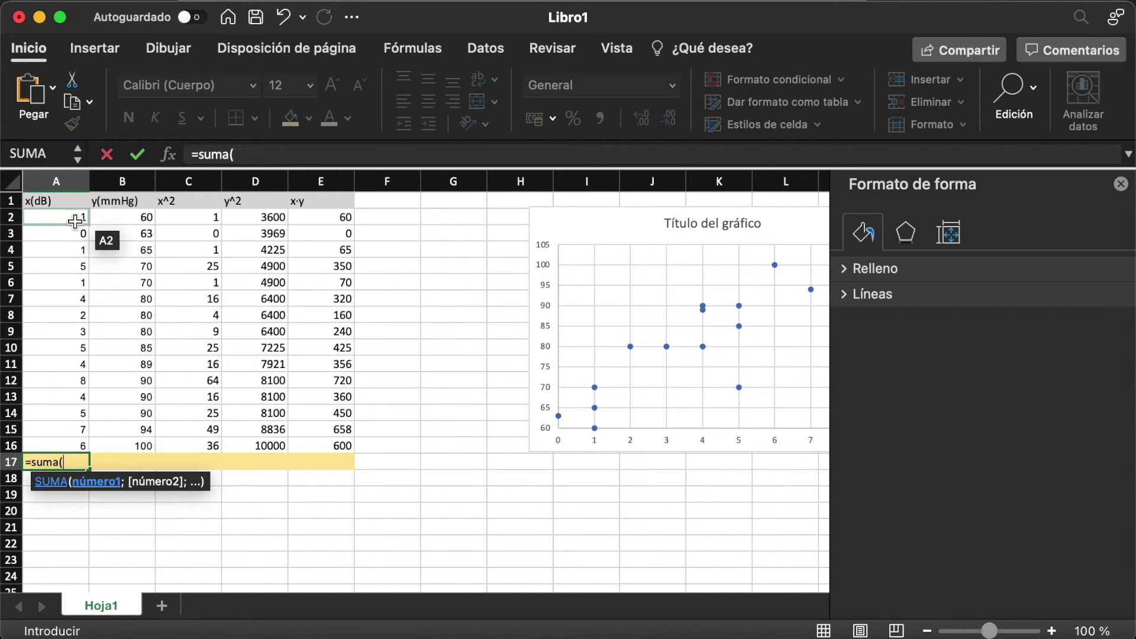
mouse_move(76, 217)
left_mouse_down()
mouse_move(76, 401)
mouse_move(57, 438)
left_mouse_up()
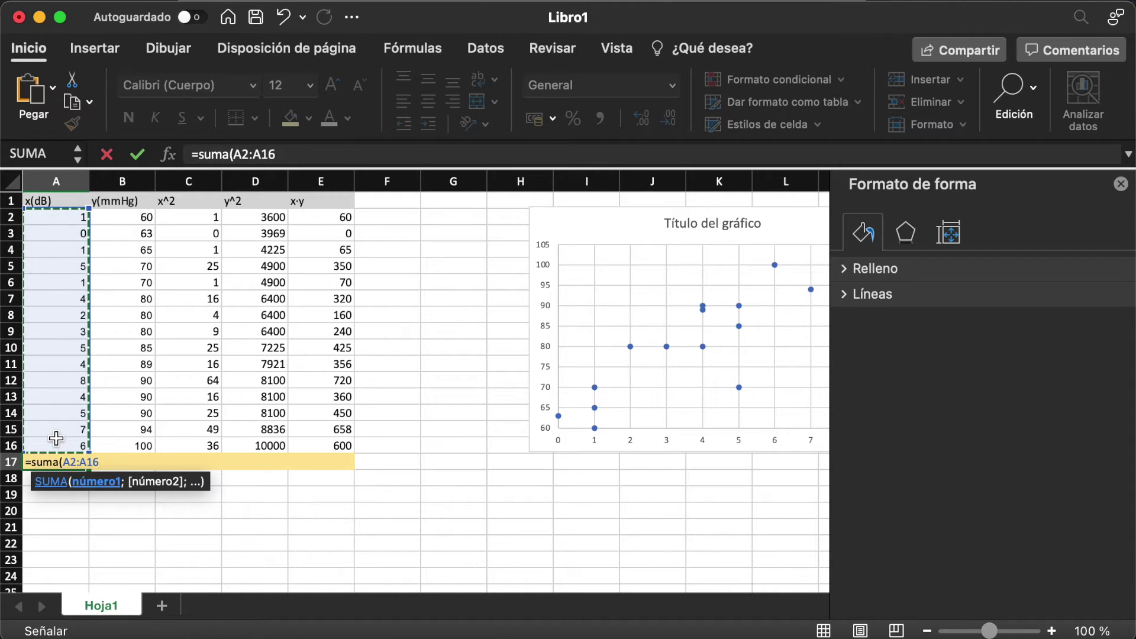
key("Return")
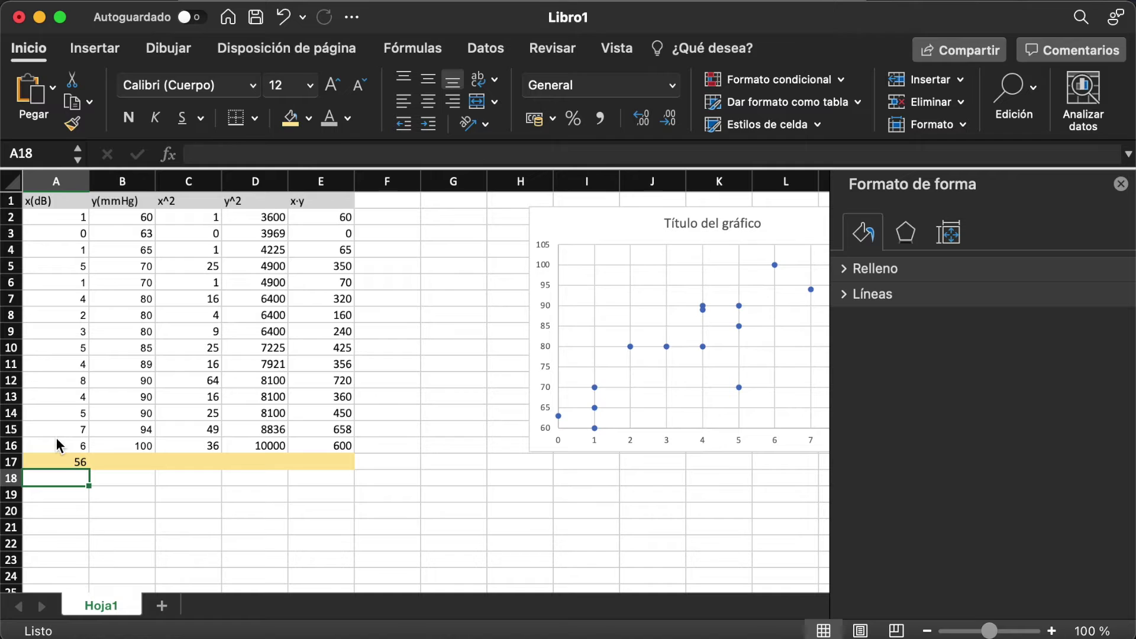
key("Up")
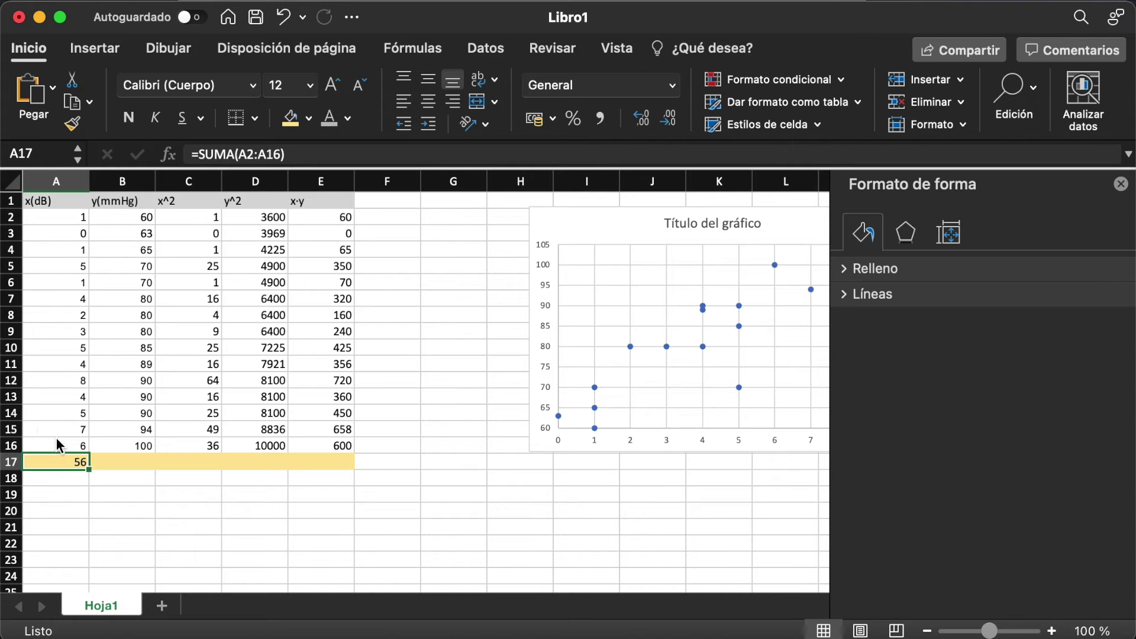
- Sum the y values in B17 with =SUMA(B2:B16), then undo it
left_click(128, 461)
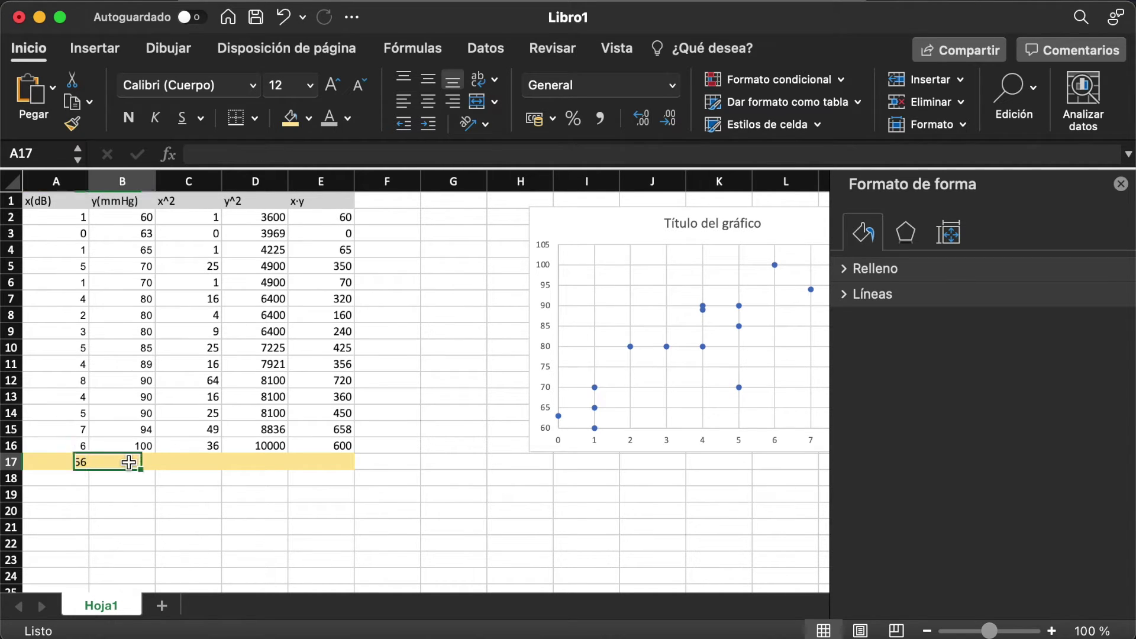
type("=")
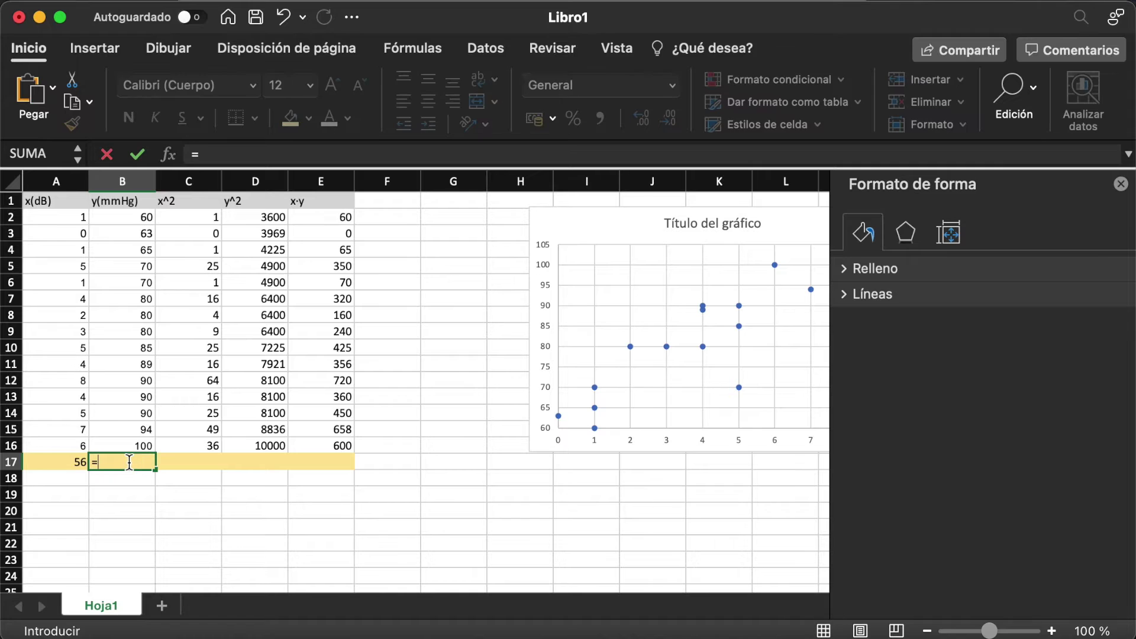
type("suma(")
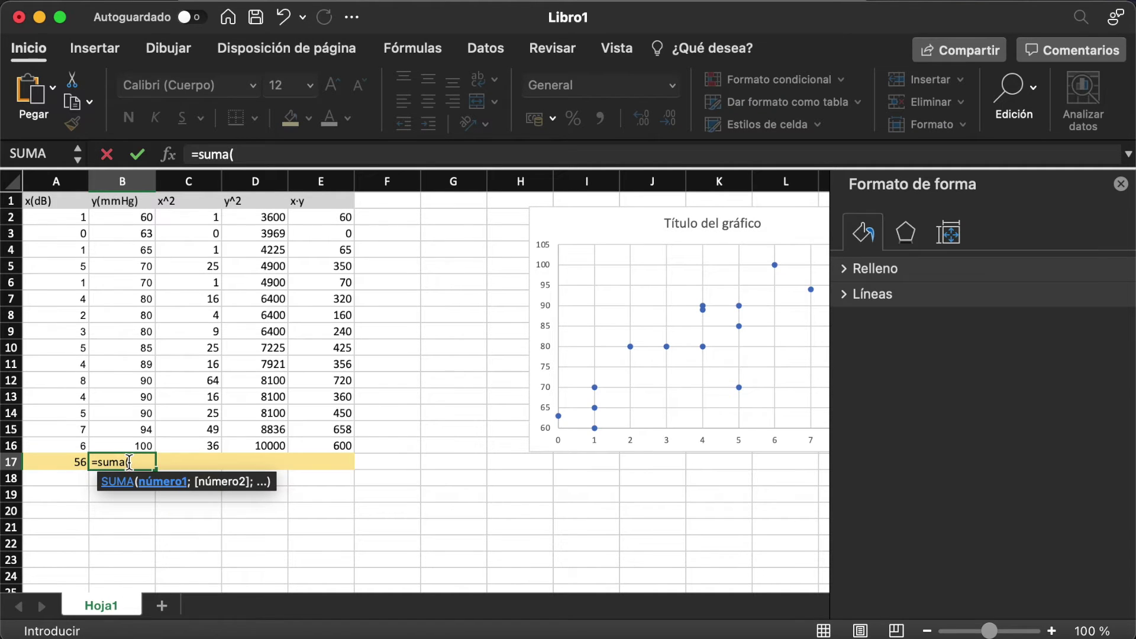
left_click_drag(140, 213, 140, 447)
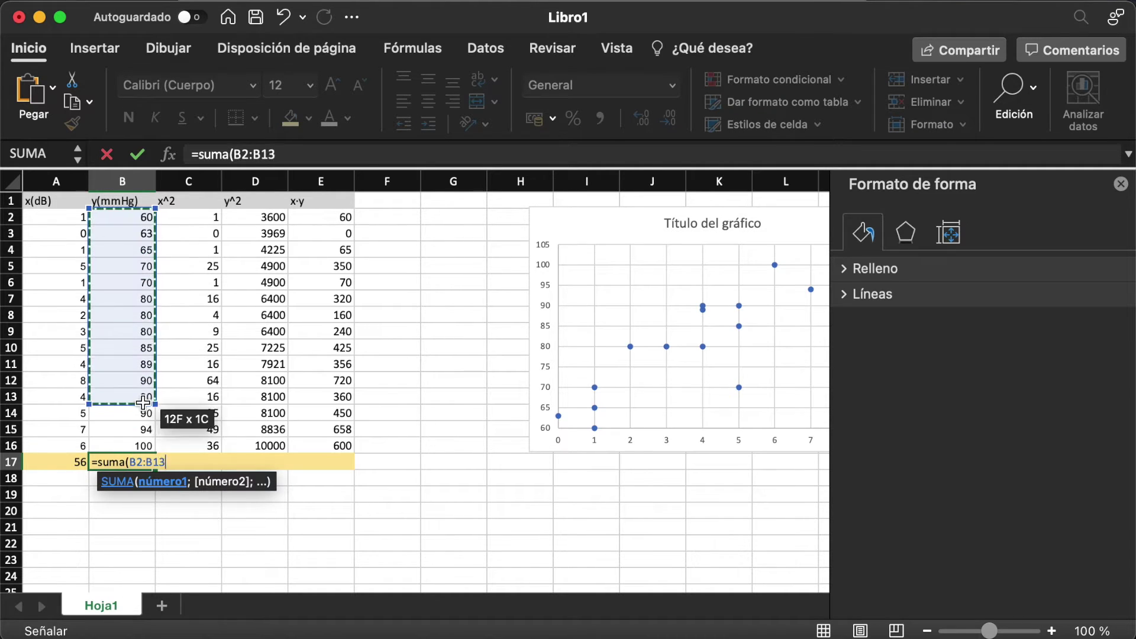
key("Return")
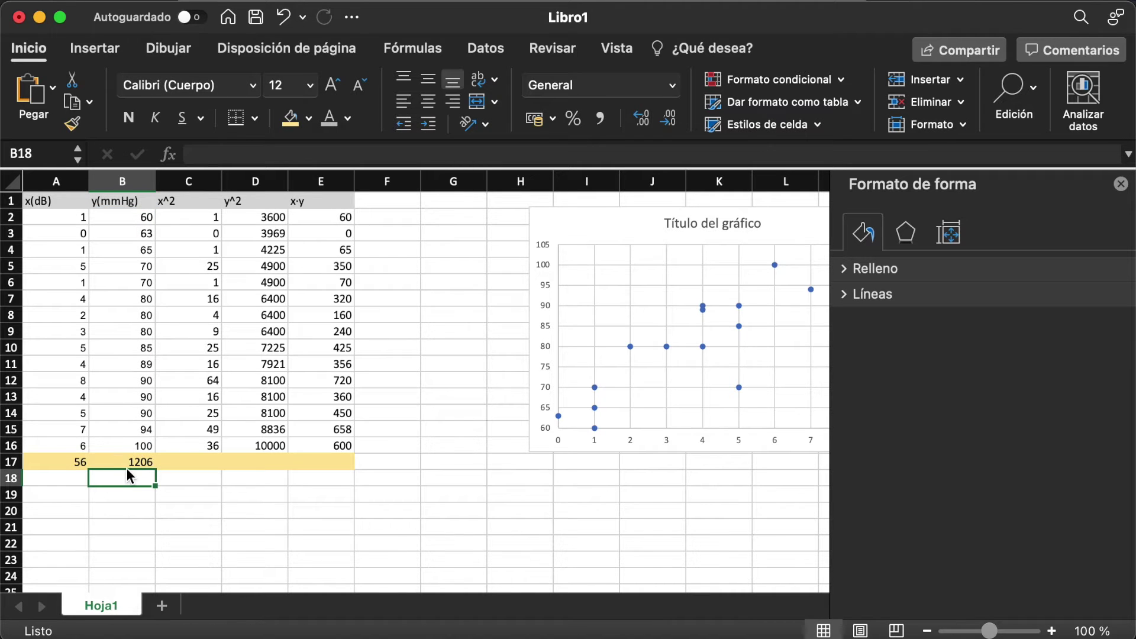
left_click(131, 462)
key("super+z")
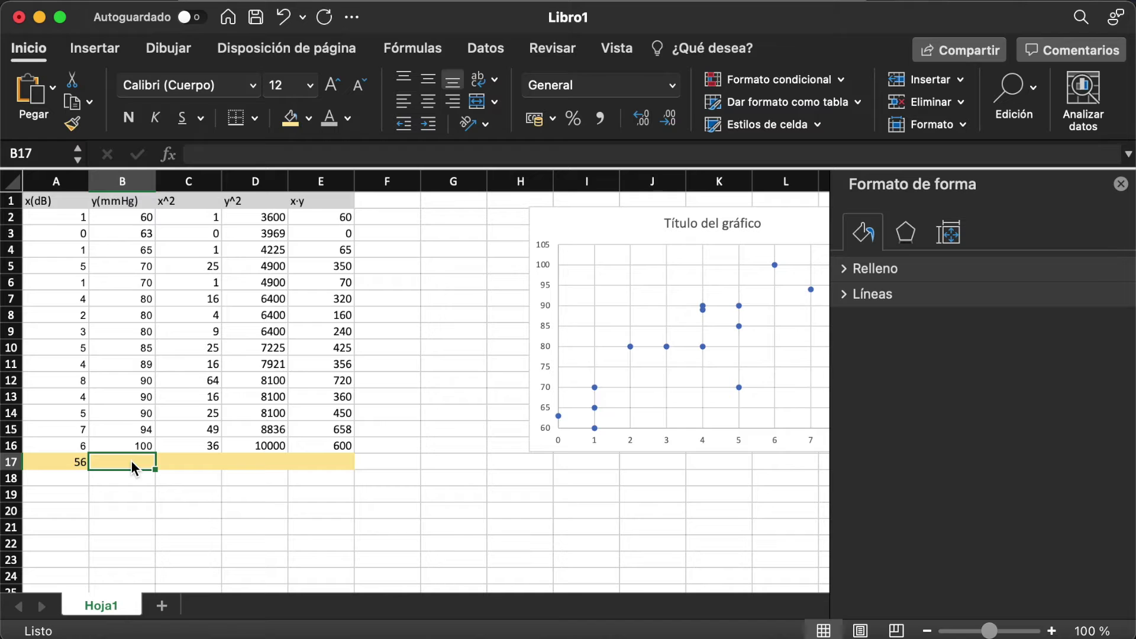
- Copy the A17 total across to E17, giving 1206, 288, 99076 and 4834
left_click(63, 463)
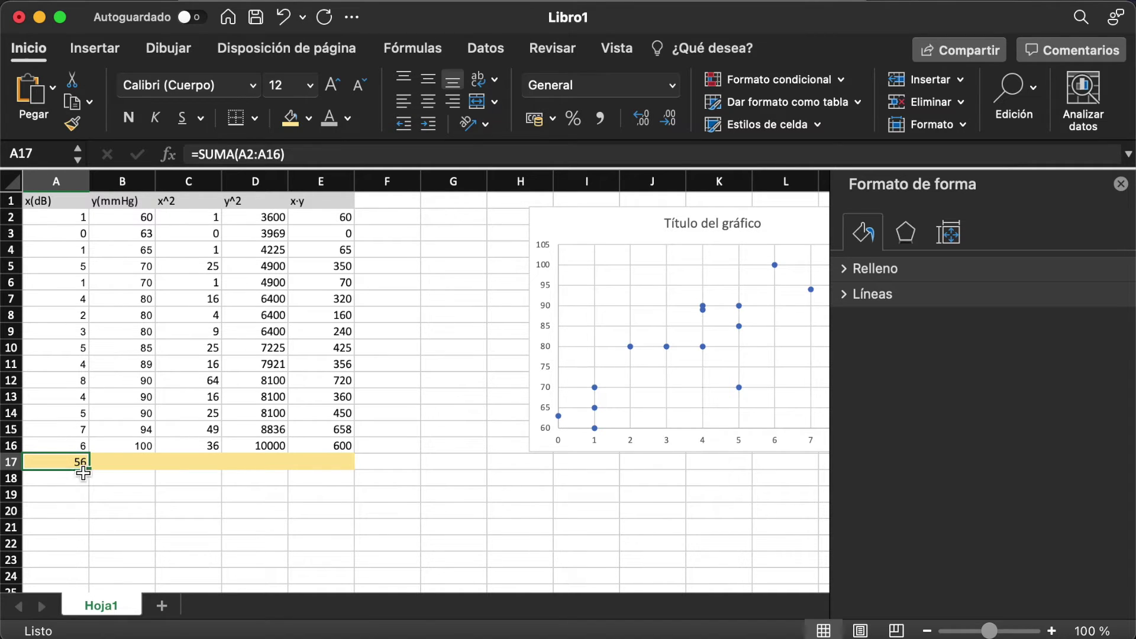
left_click_drag(89, 469, 335, 469)
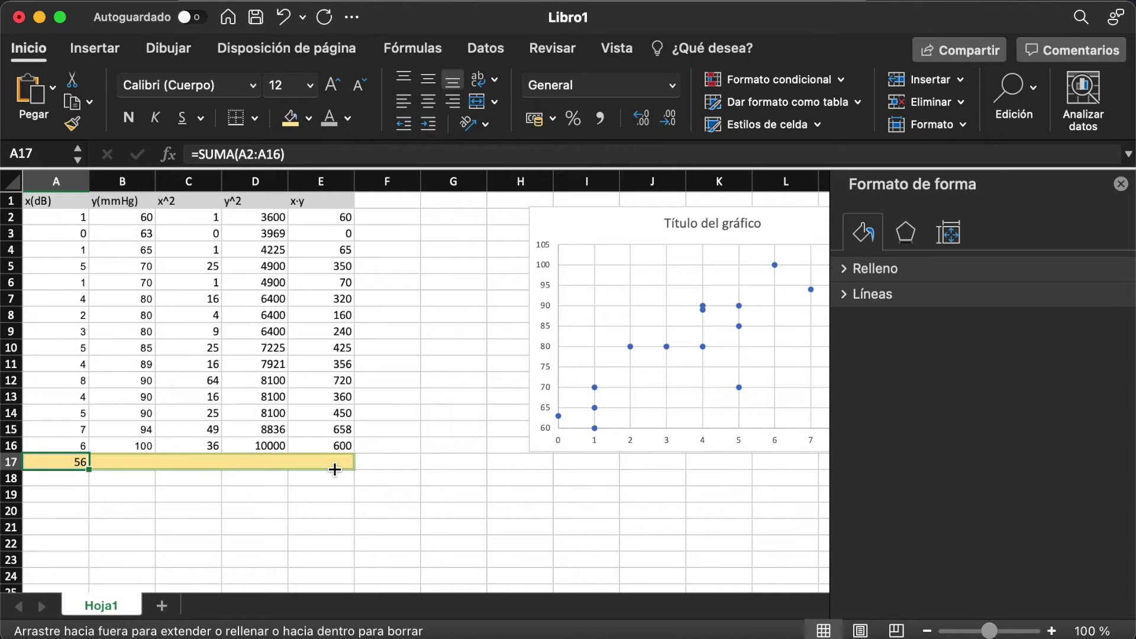
left_click_drag(335, 470, 335, 469)
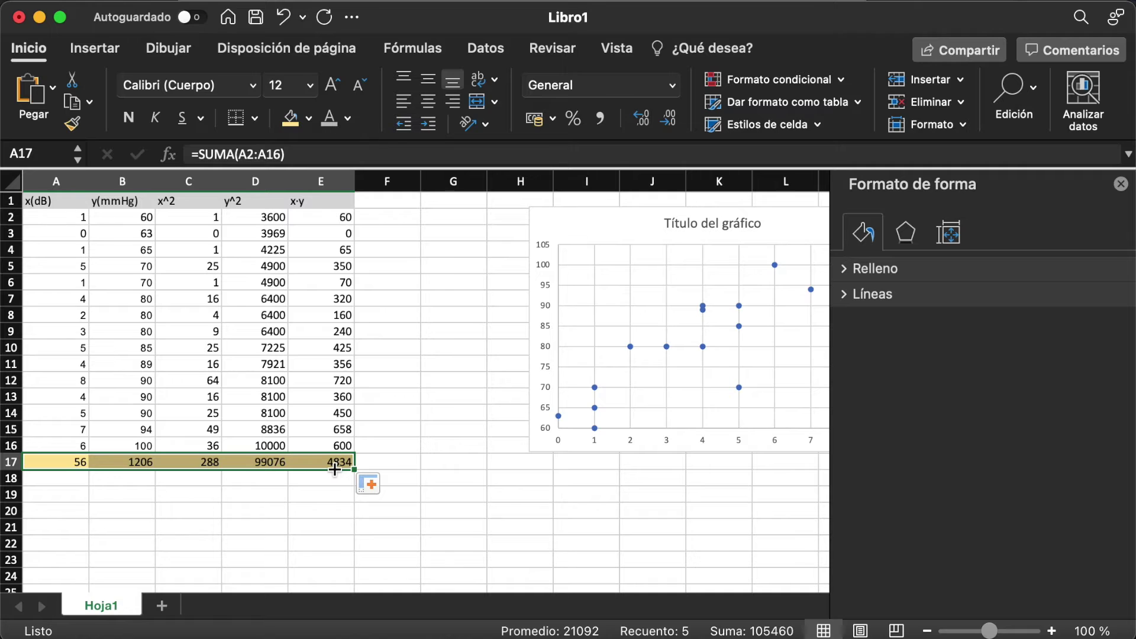
left_click(381, 427)
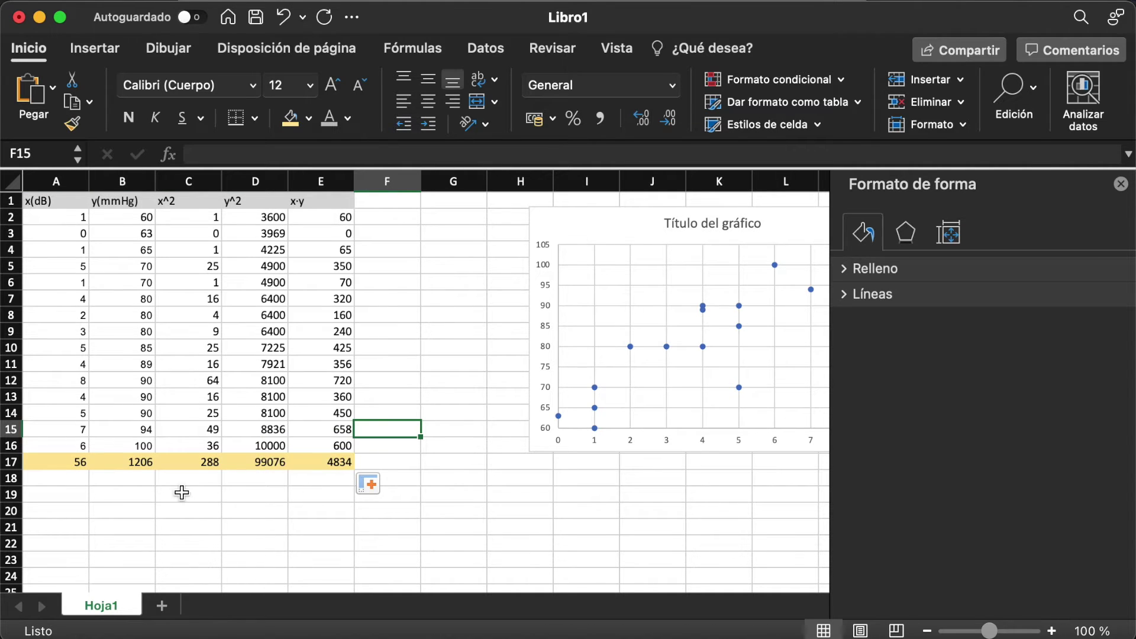
left_click(83, 498)
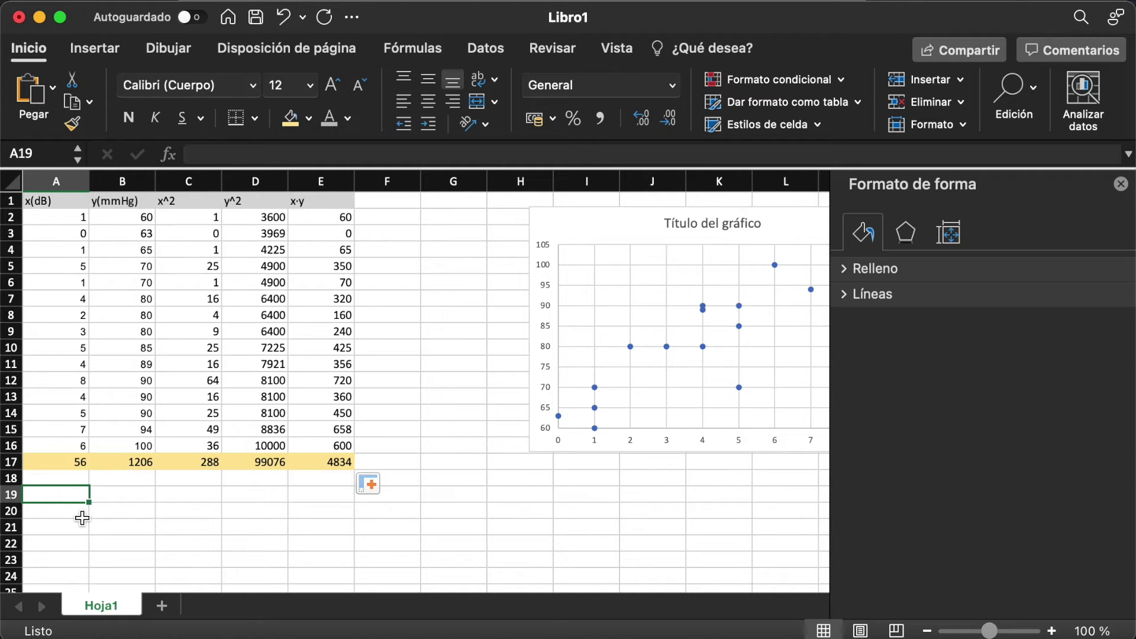
- Add a 'Paràmetres x' heading and a Mitjana row computing =A17/15 (3,73333333)
type("Paràme")
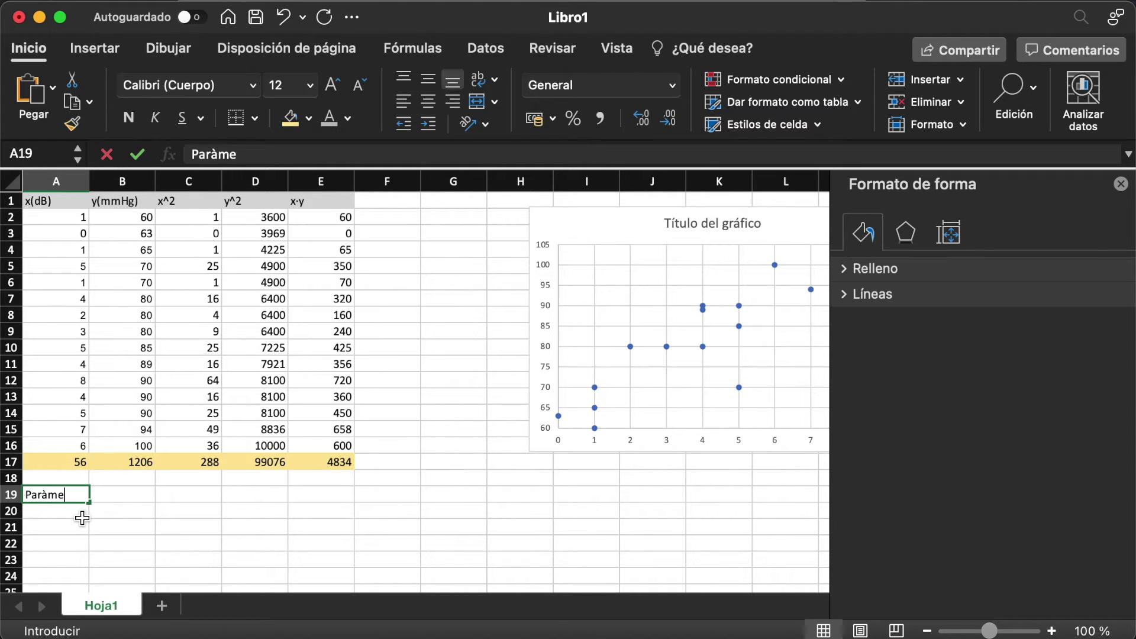
type("tres x")
key("Return")
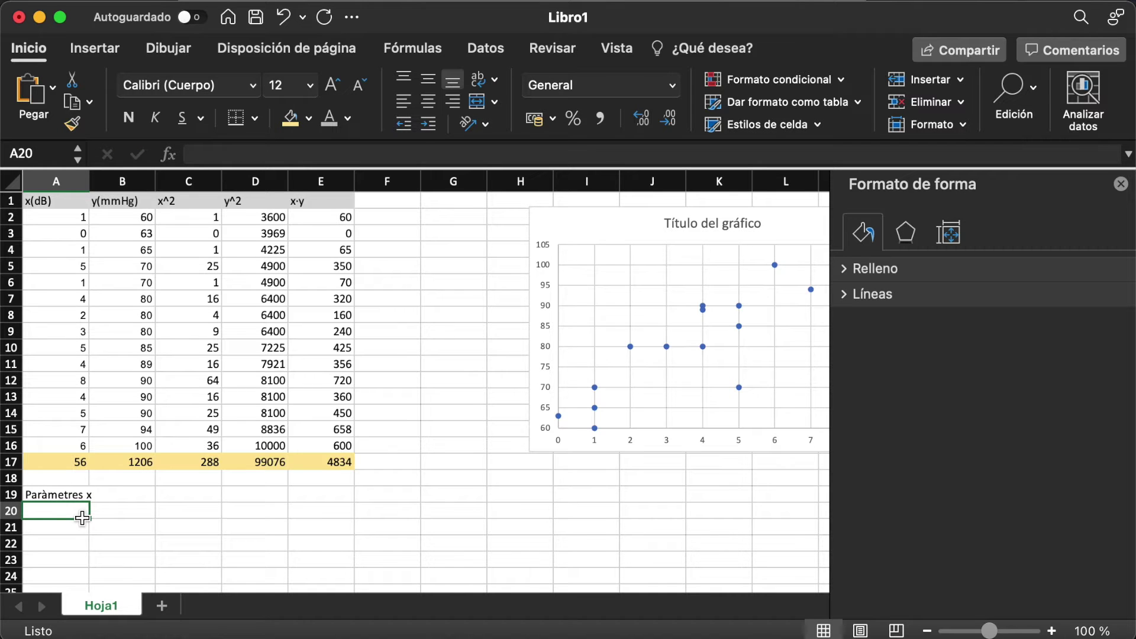
type("Mitjana")
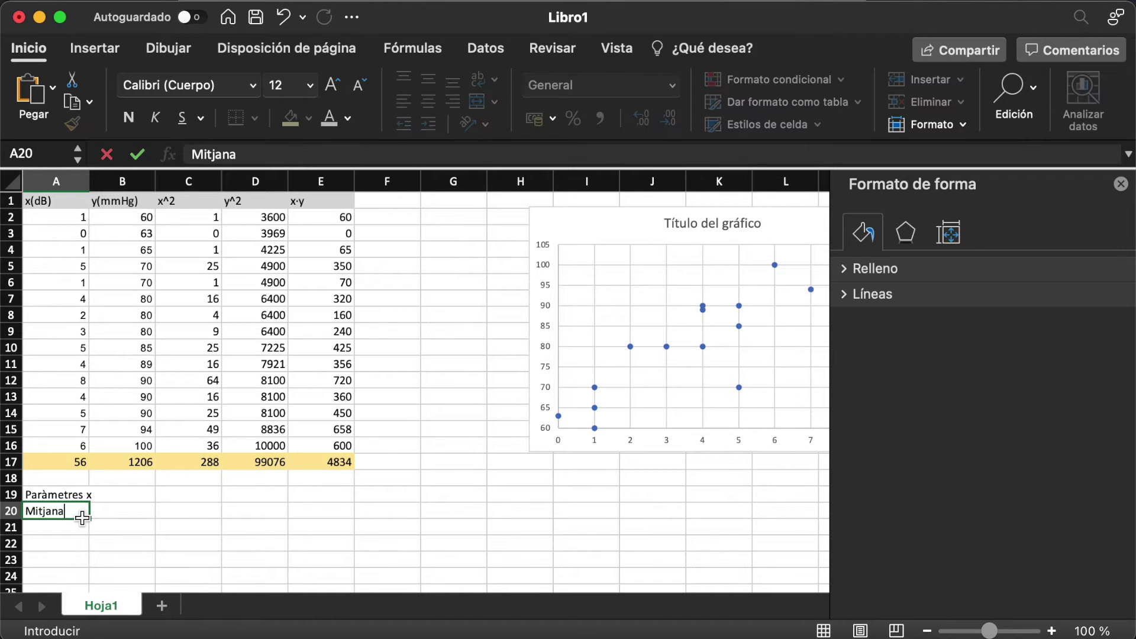
key("Return")
key("Up")
key("Right")
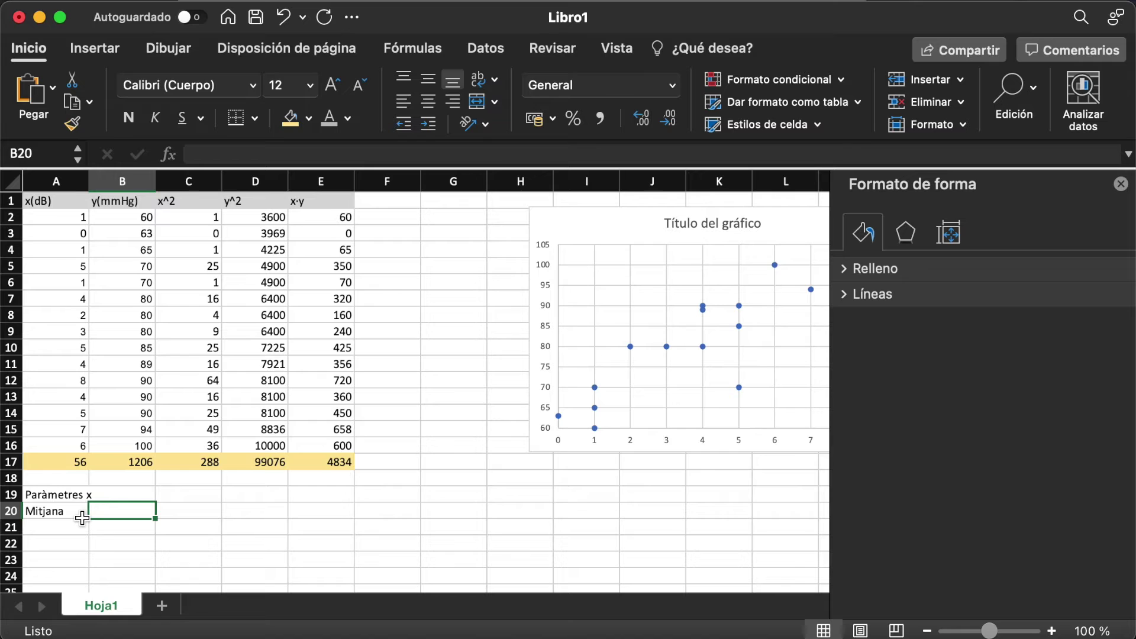
type("=")
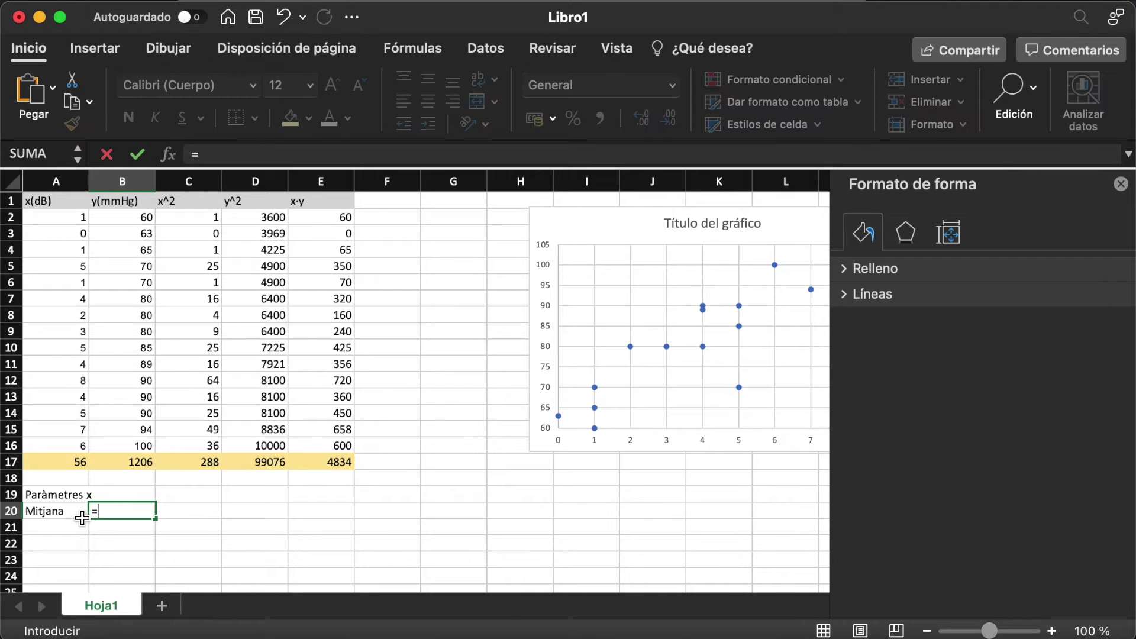
left_click(69, 463)
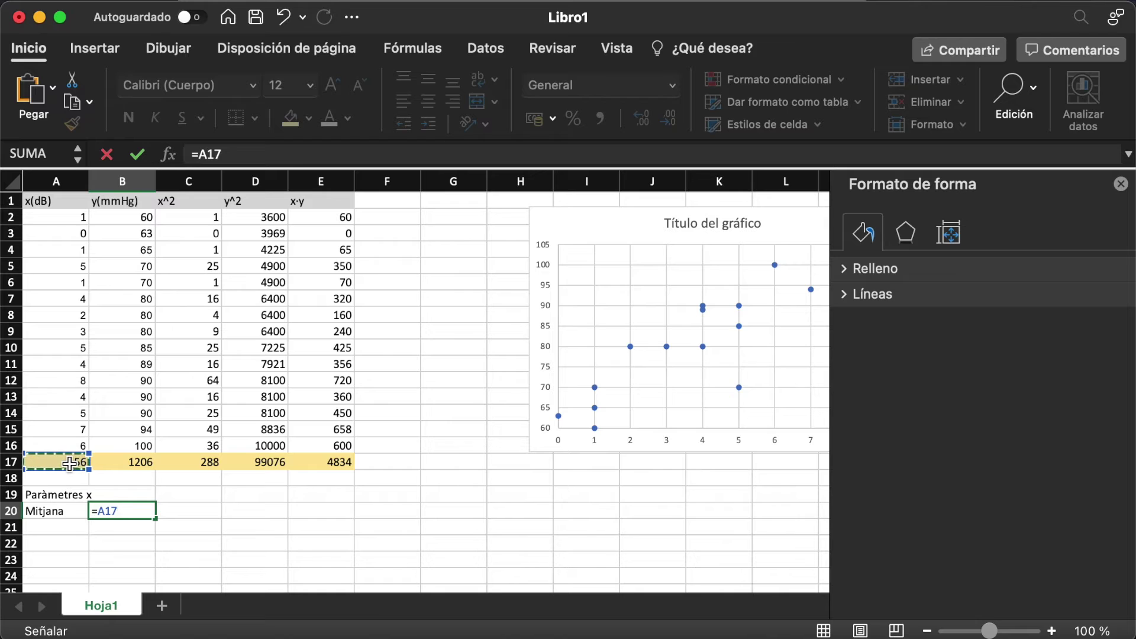
type("/")
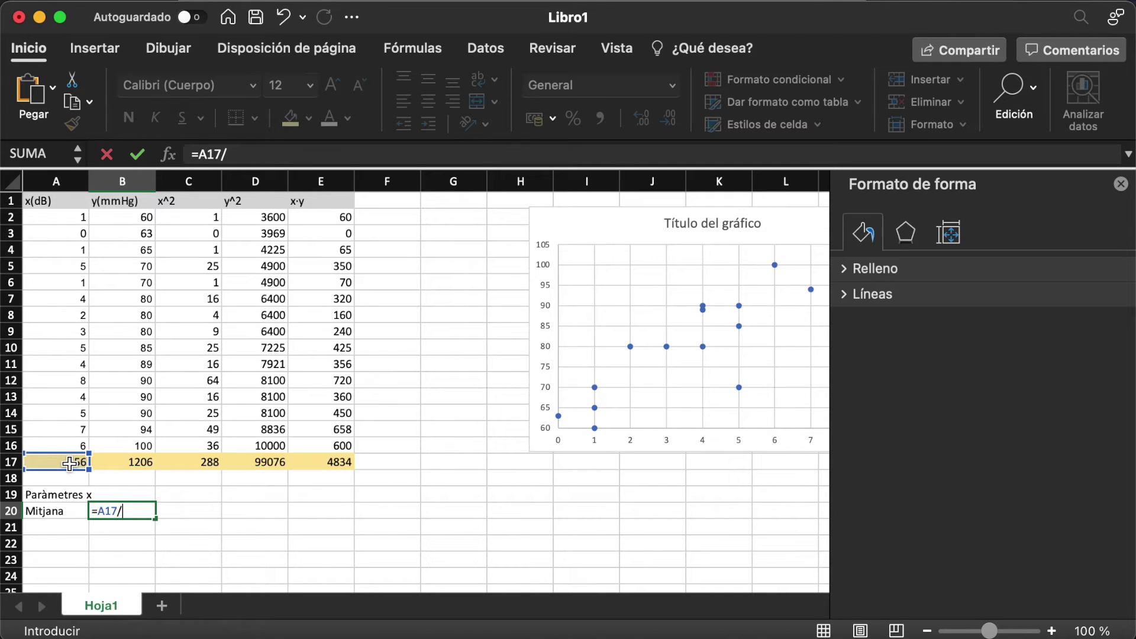
type("15")
key("Return")
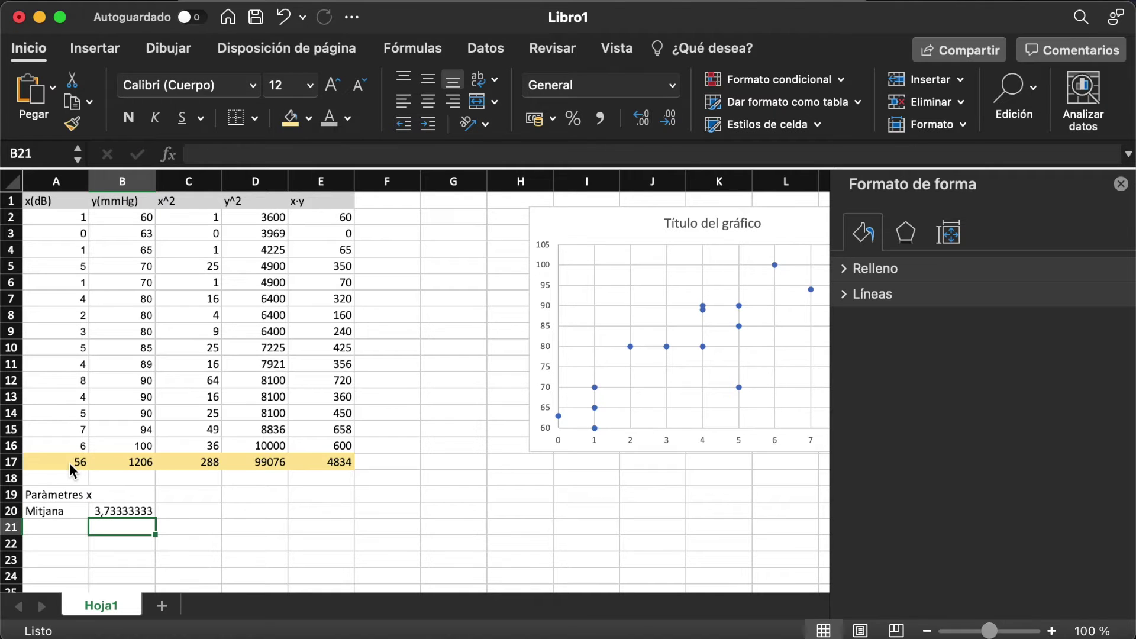
- Label A21 'Var x' and begin its formula in B21
key("Left")
type("Var x")
key("Return")
key("Up")
key("Right")
type("=")
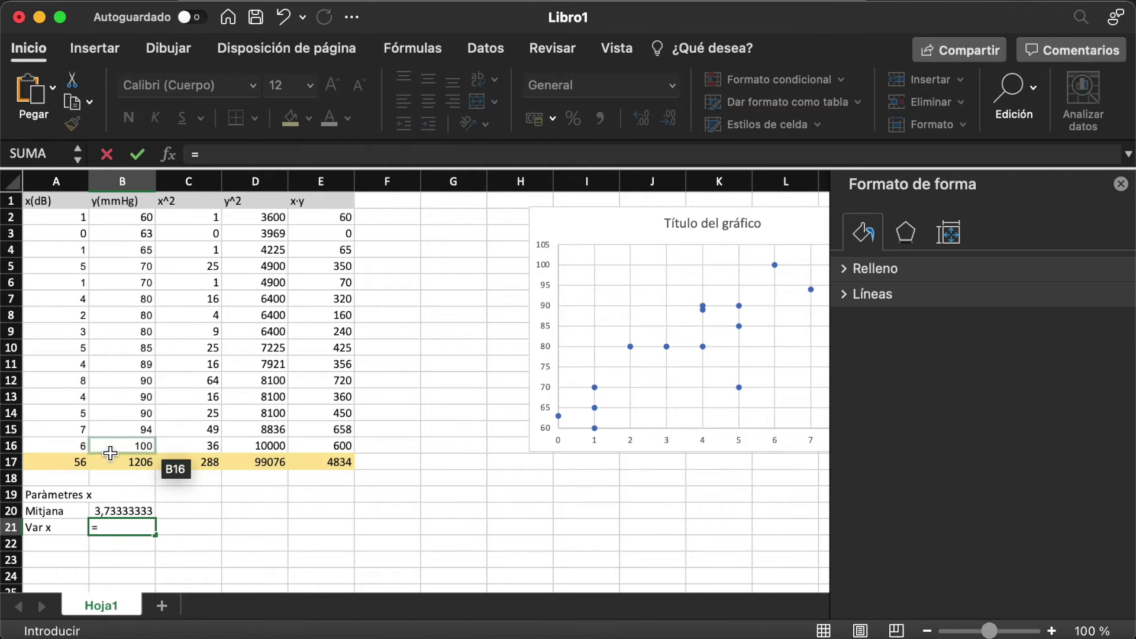
- Enter =C17/15-B20^2 in B21 to get the x variance 5,26222222
left_click(205, 463)
type("/15-")
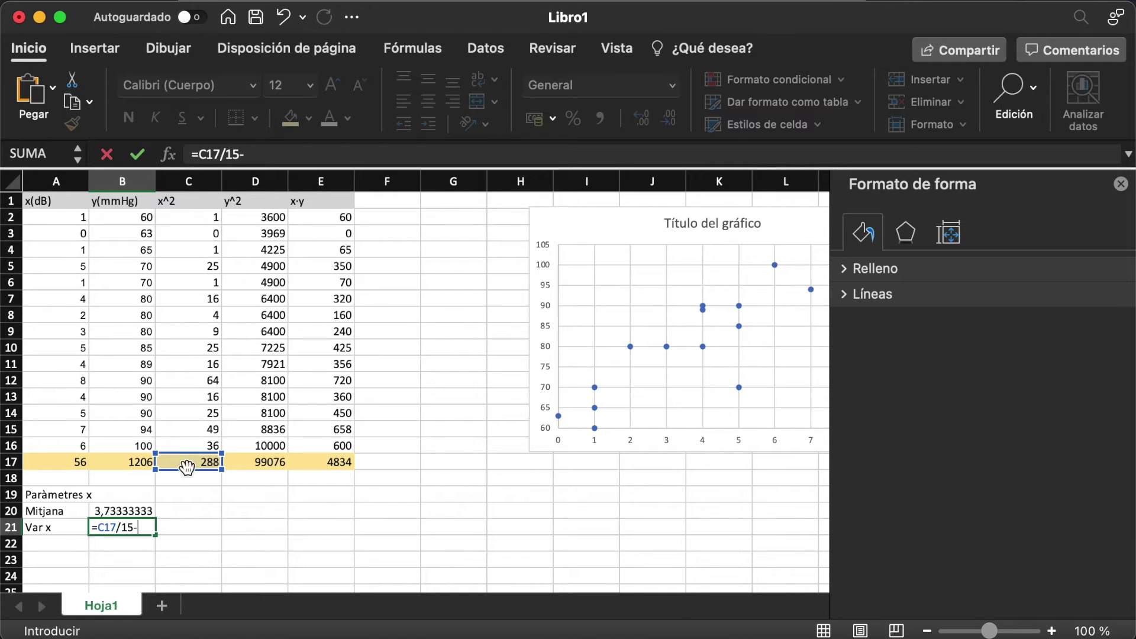
left_click(132, 510)
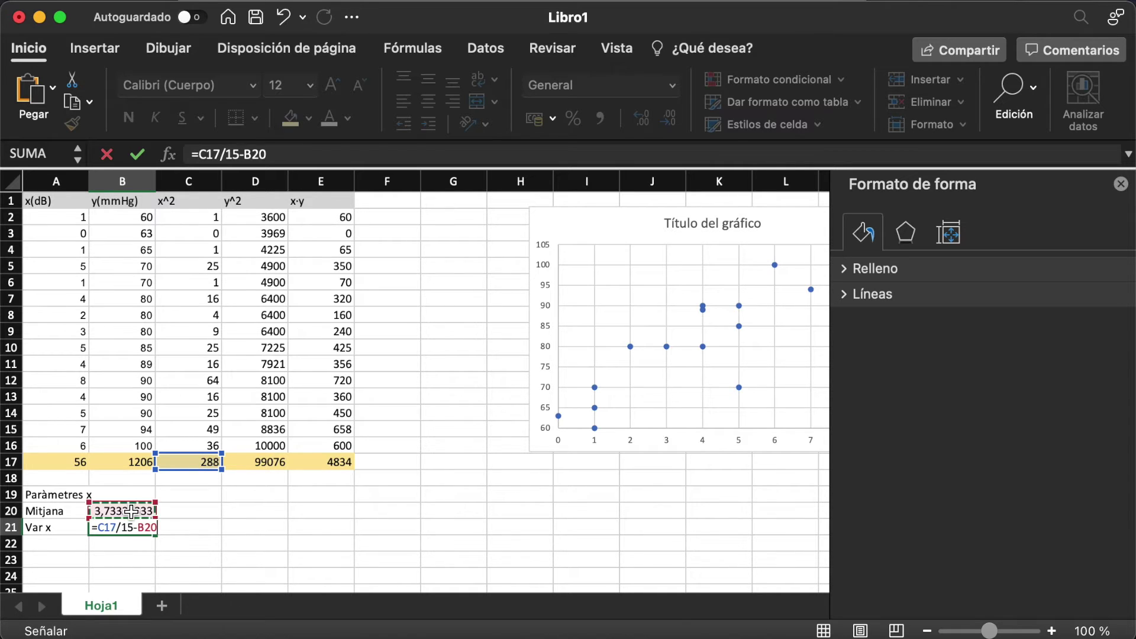
type("^2")
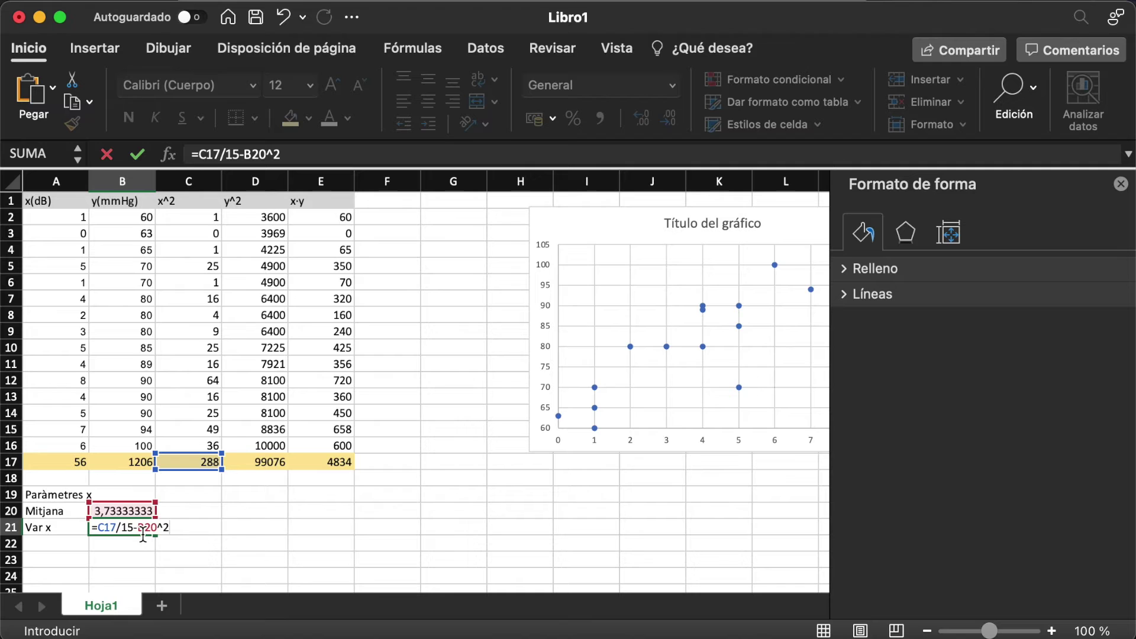
key("Return")
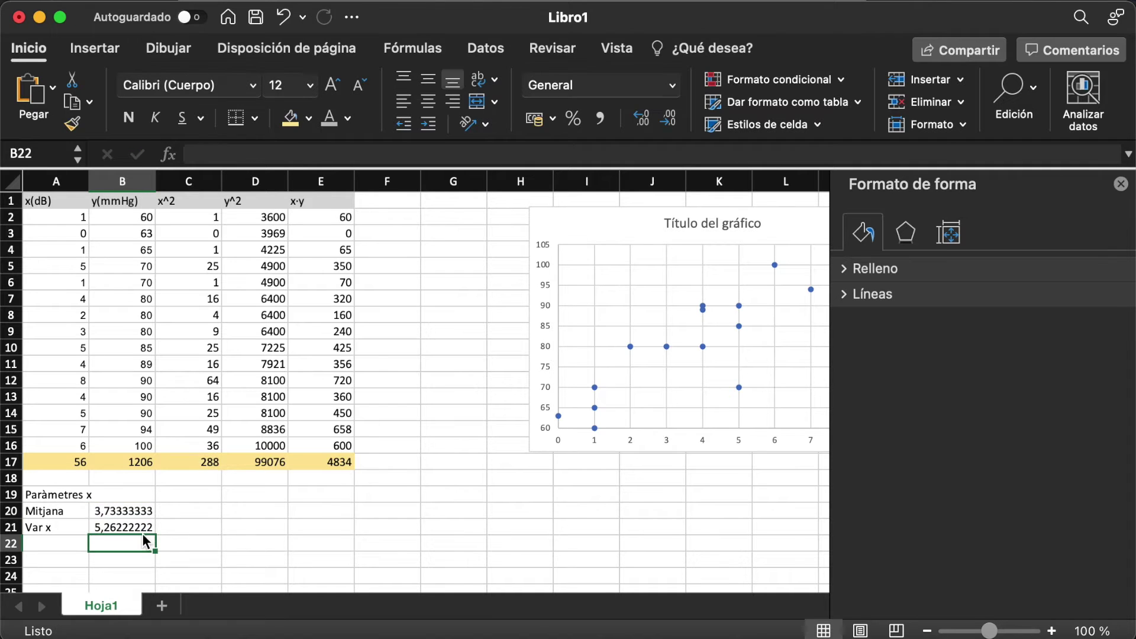
key("Left")
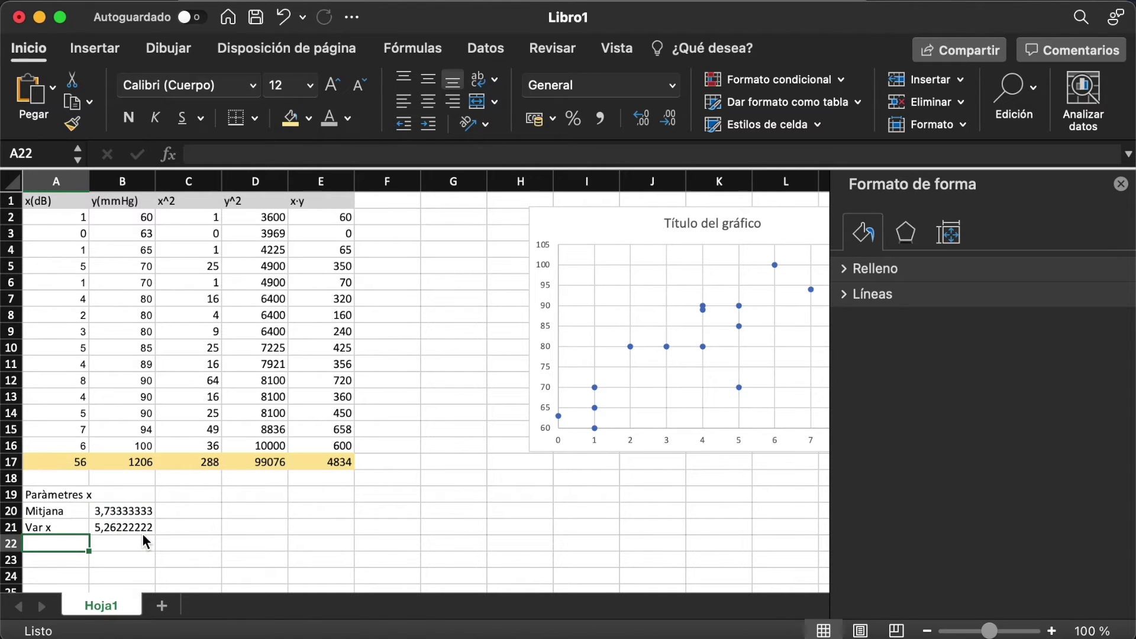
- Label A22 'Desv x' and enter =RAIZ(B21) in B22, giving 2,2939534
type("Desv x")
key("Return")
left_click(142, 536)
type("=")
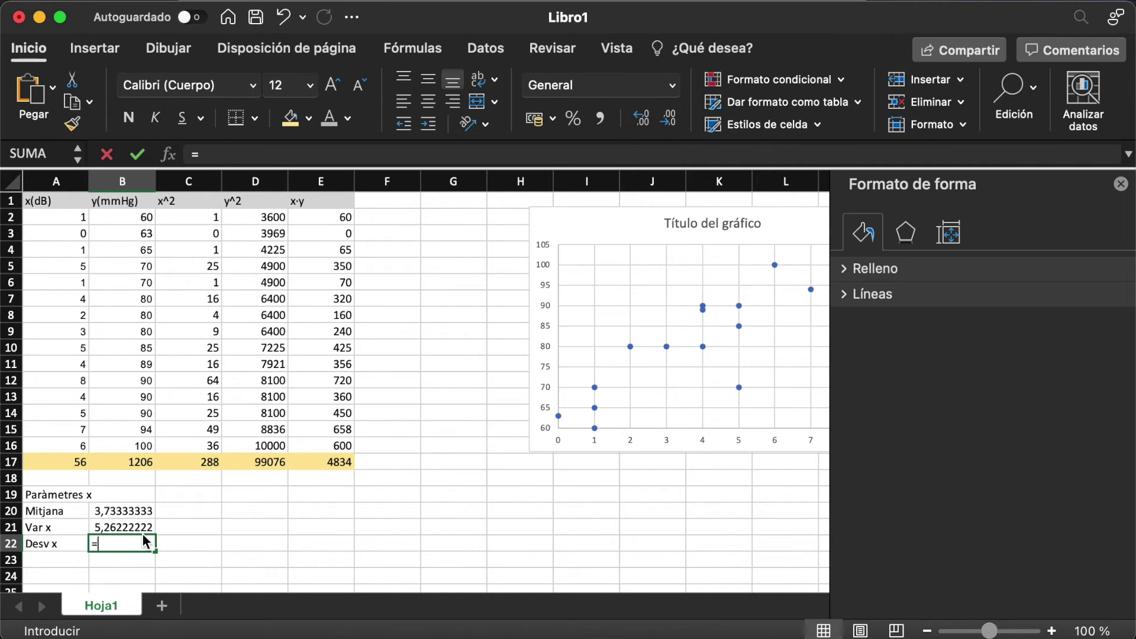
type("arre")
key("BackSpace")
key("BackSpace")
key("BackSpace")
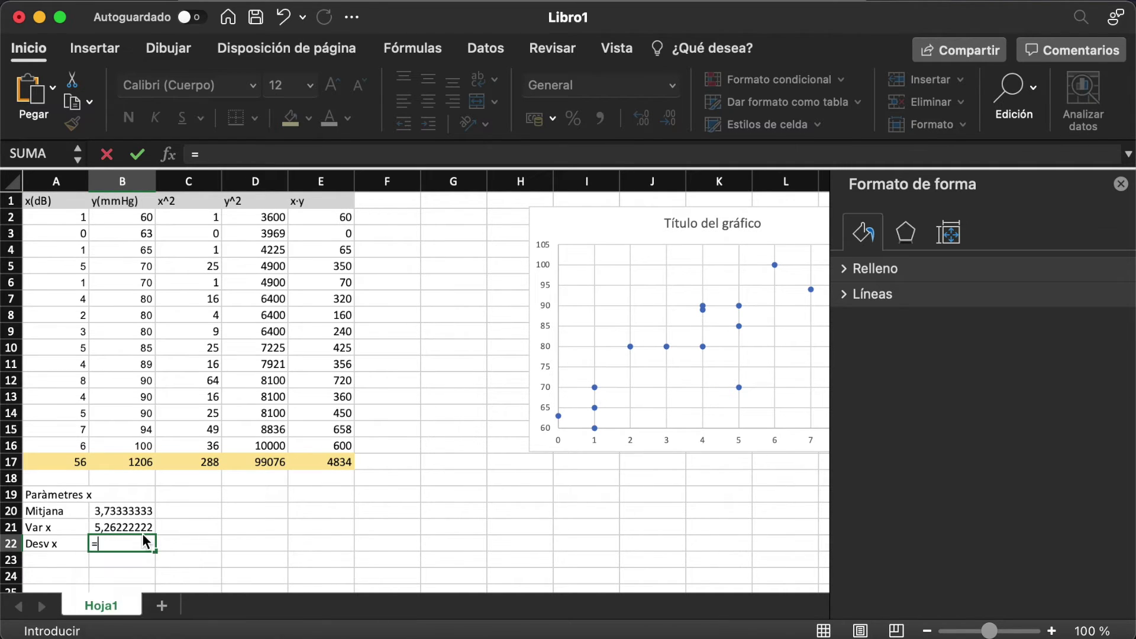
type("raiz")
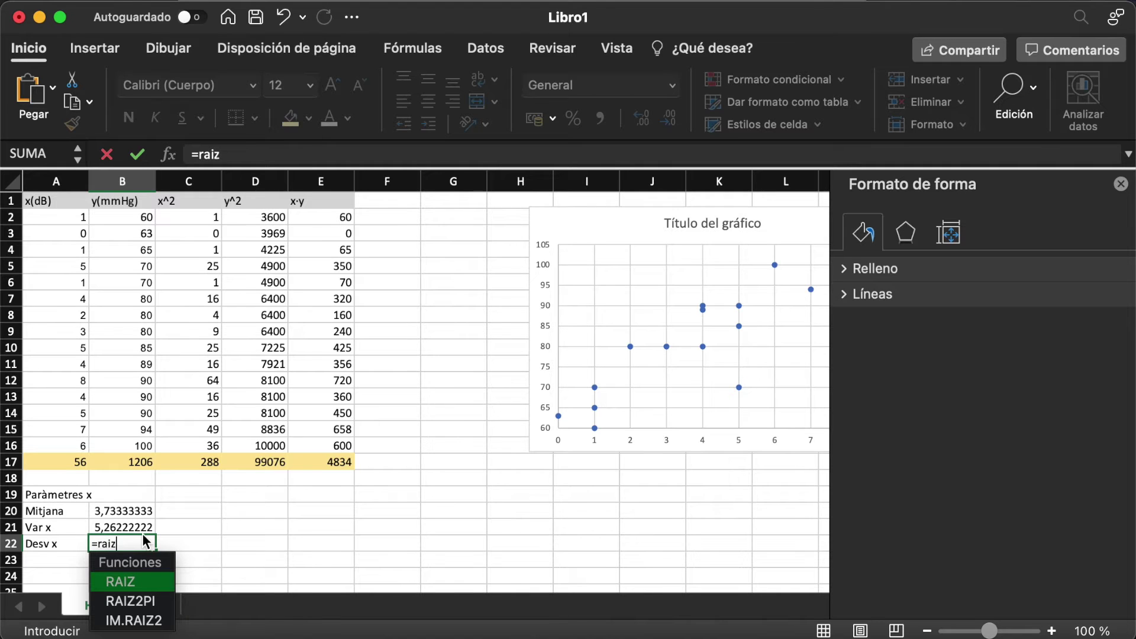
type("(")
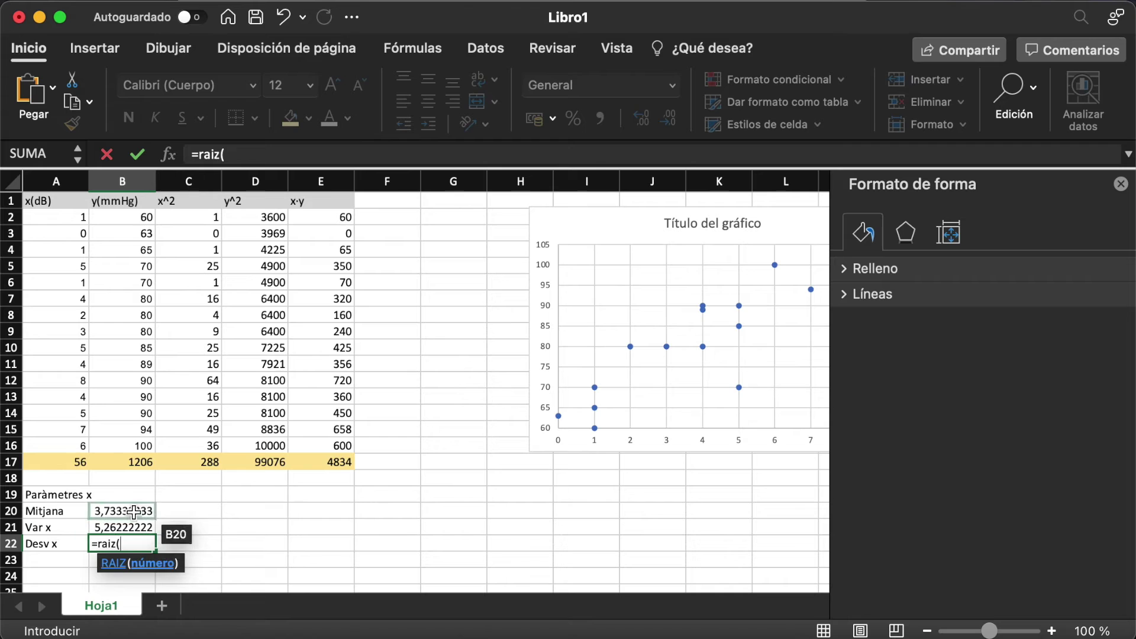
left_click(121, 527)
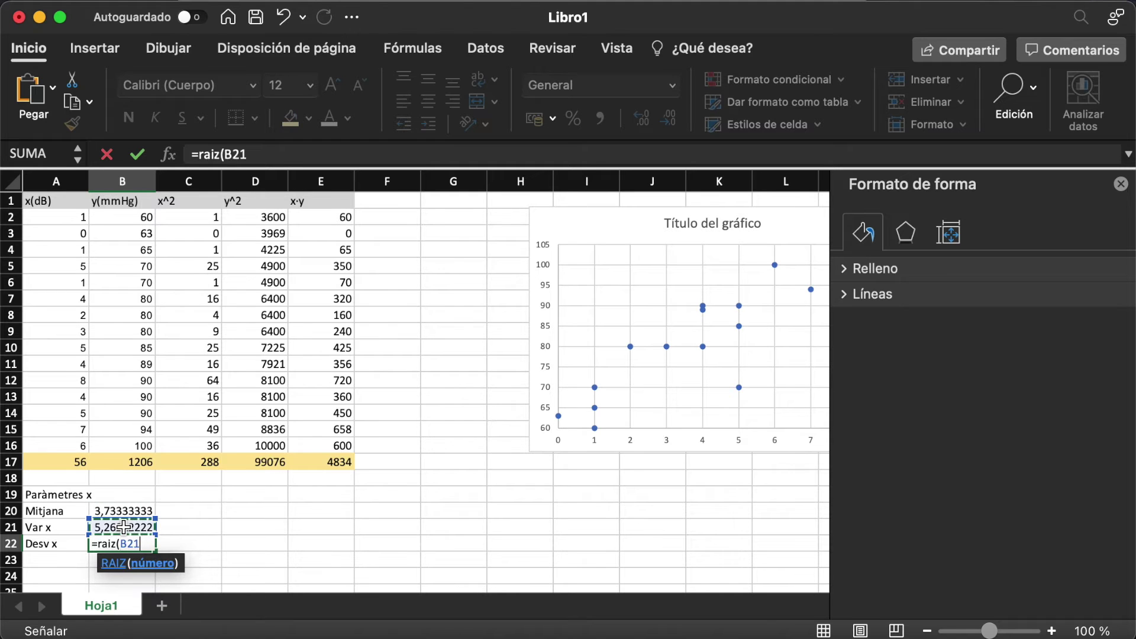
type(")")
key("Return")
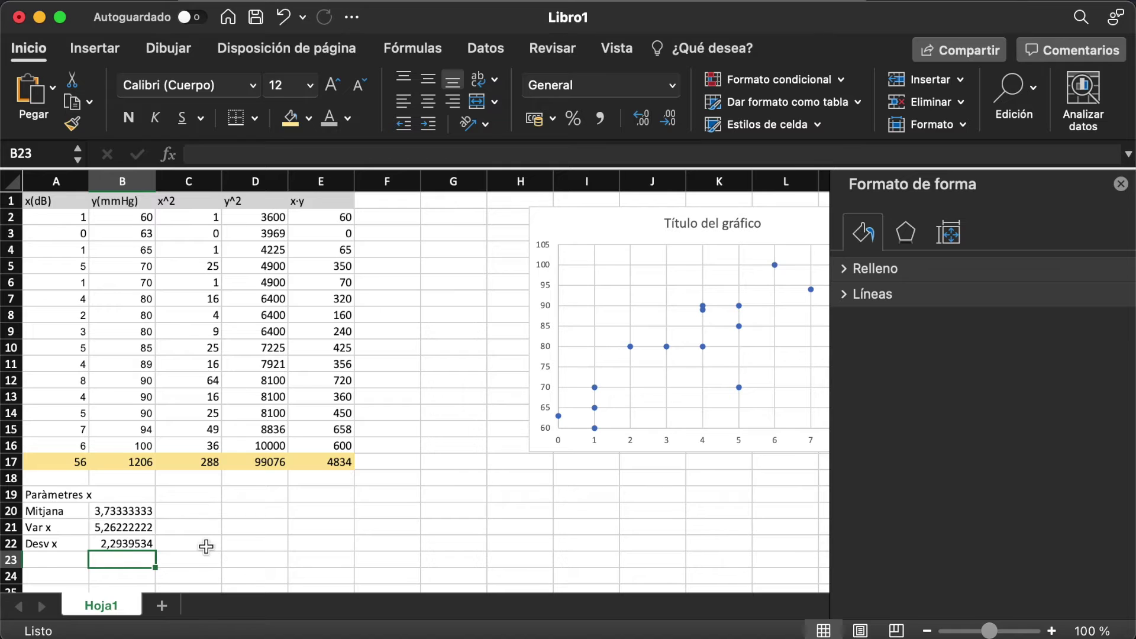
left_click(257, 497)
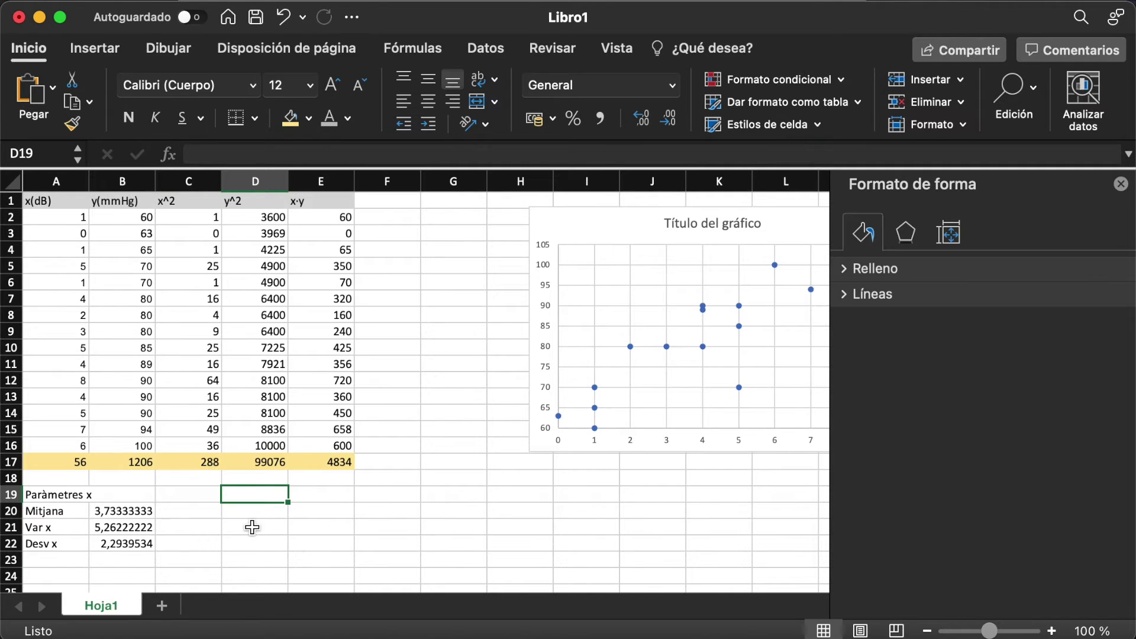
- Type the 'Parametres y' heading with Mitjana, variance and 'Desv y' labels in column D
type("Parametres y")
key("Return")
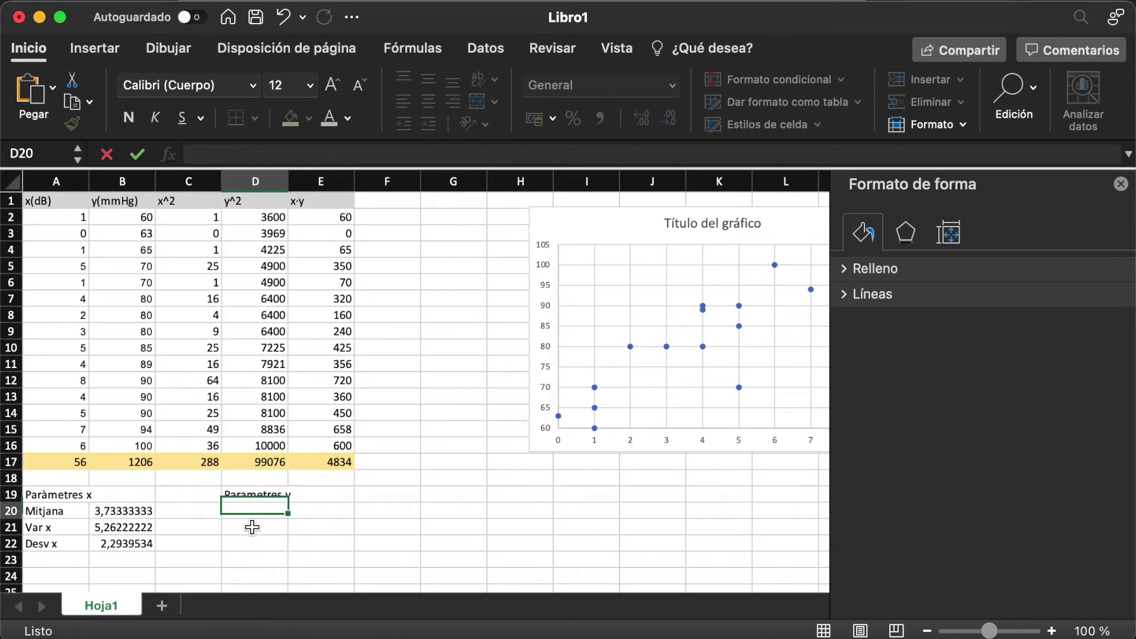
type("Mitjana")
type("Var x")
key("Return")
type("Desv")
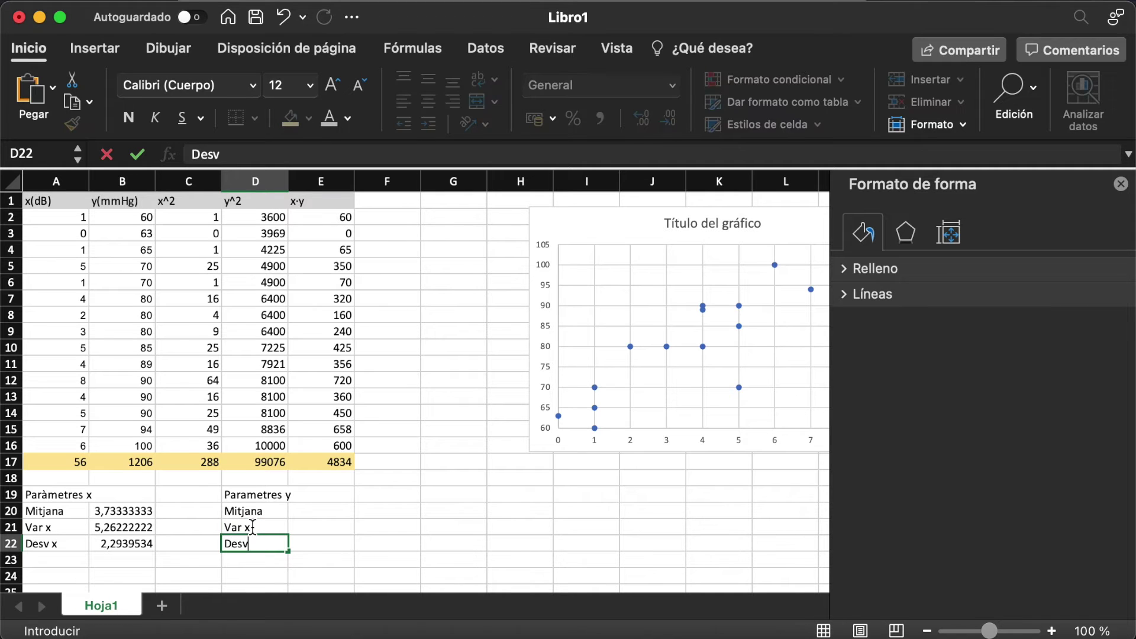
type("x")
key("BackSpace")
type("y")
- Correct the variance label from 'Var x' to 'Var y'
left_click(253, 527)
left_click(264, 154)
key("BackSpace")
type("y")
key("Return")
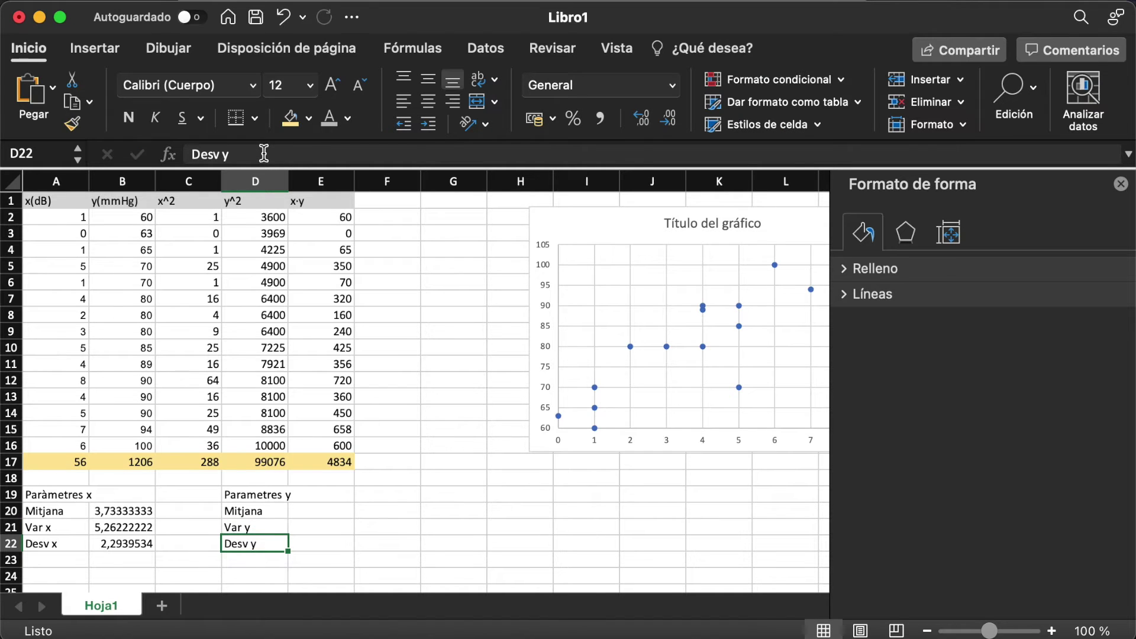
left_click(333, 511)
type("=")
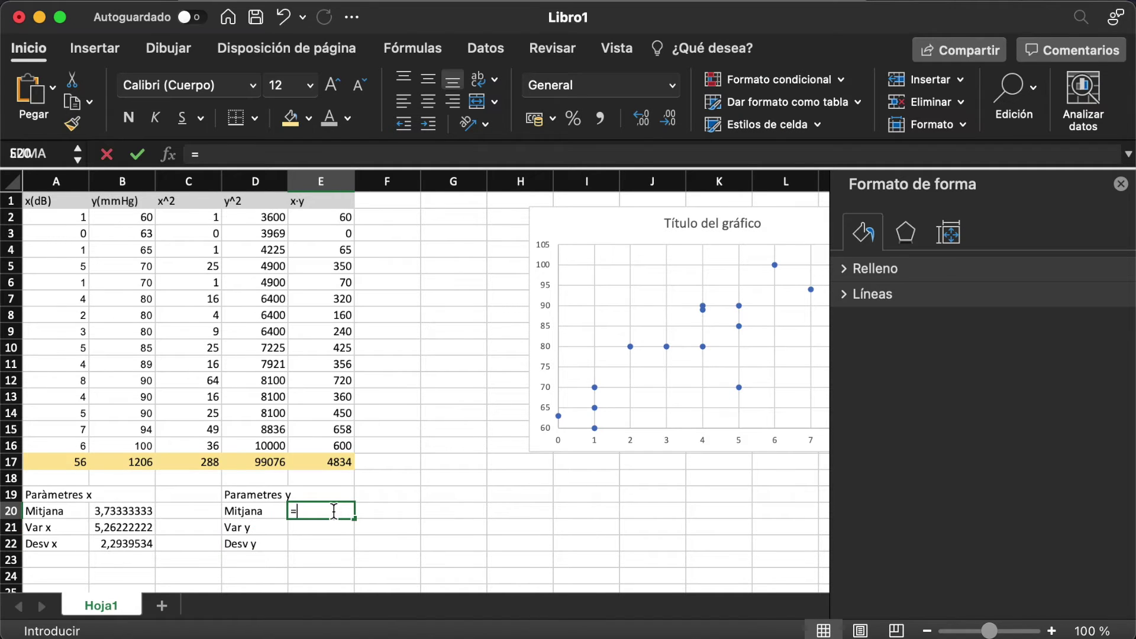
- Enter =B17/15 in E20 for the mean of y, 80,4
left_click(127, 463)
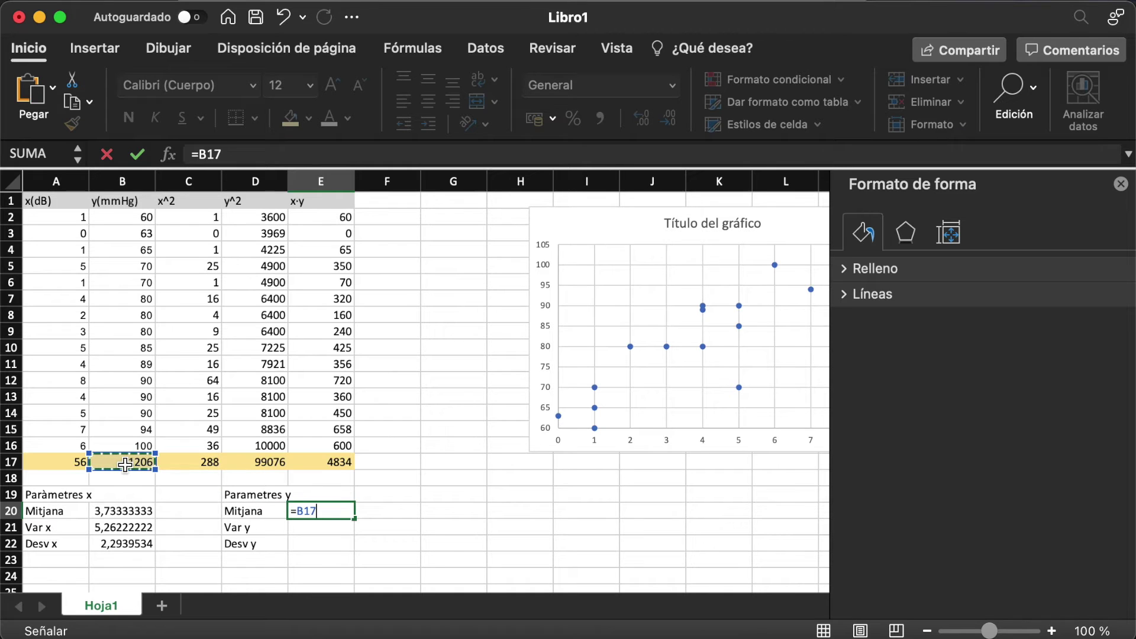
type("/14")
key("BackSpace")
type("5")
key("Return")
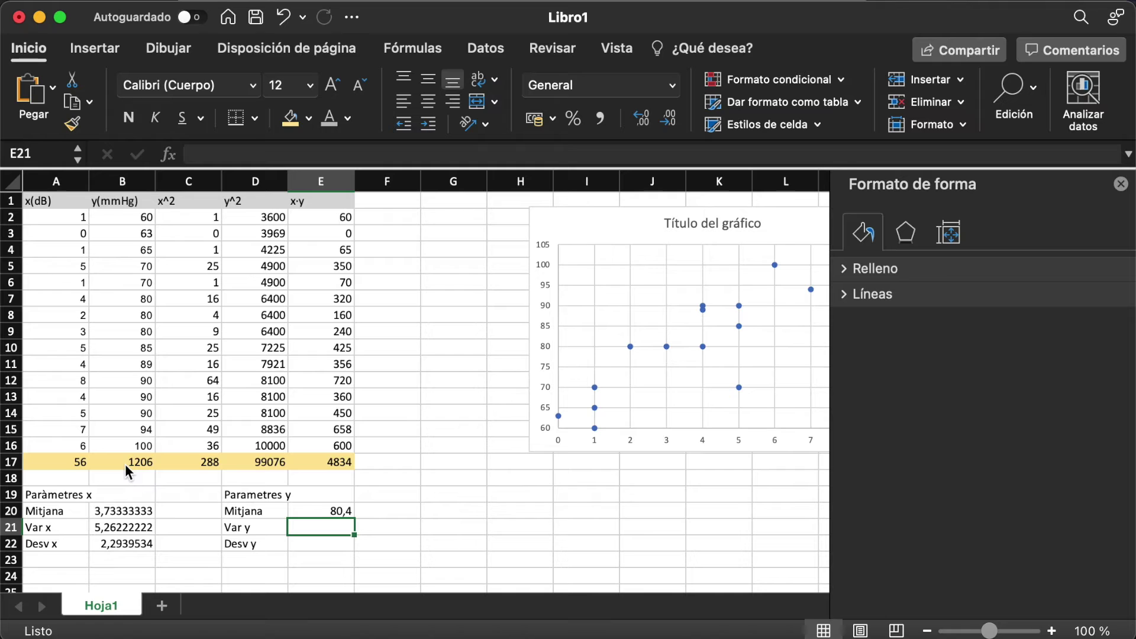
- Enter =D17/15-E20^2 in E21 for the variance of y, 140,906667
type("=")
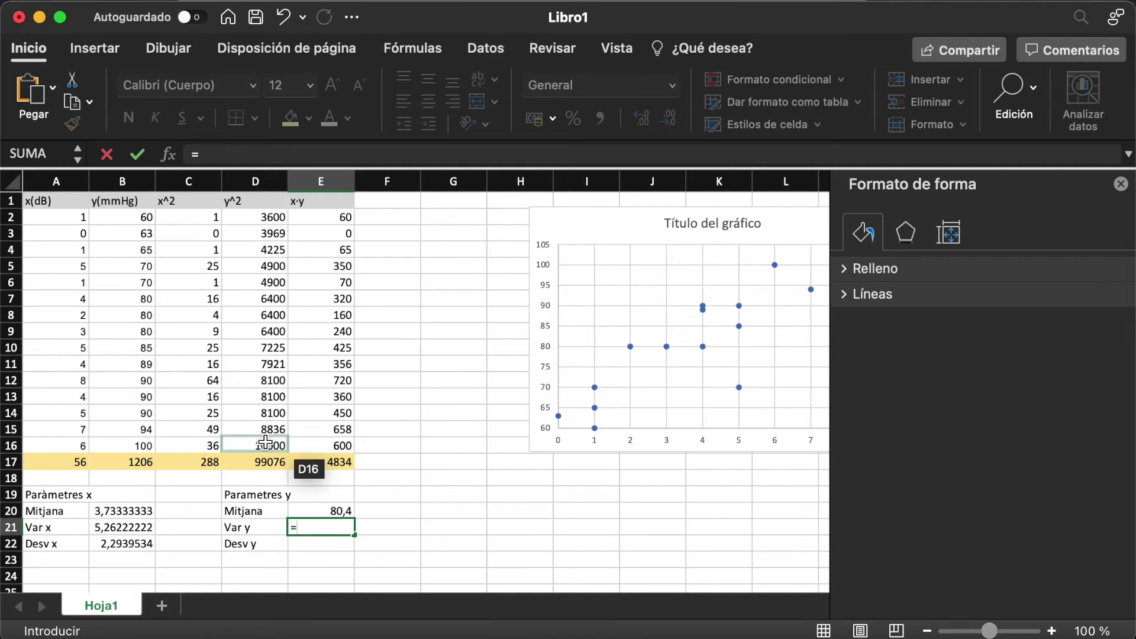
left_click(256, 464)
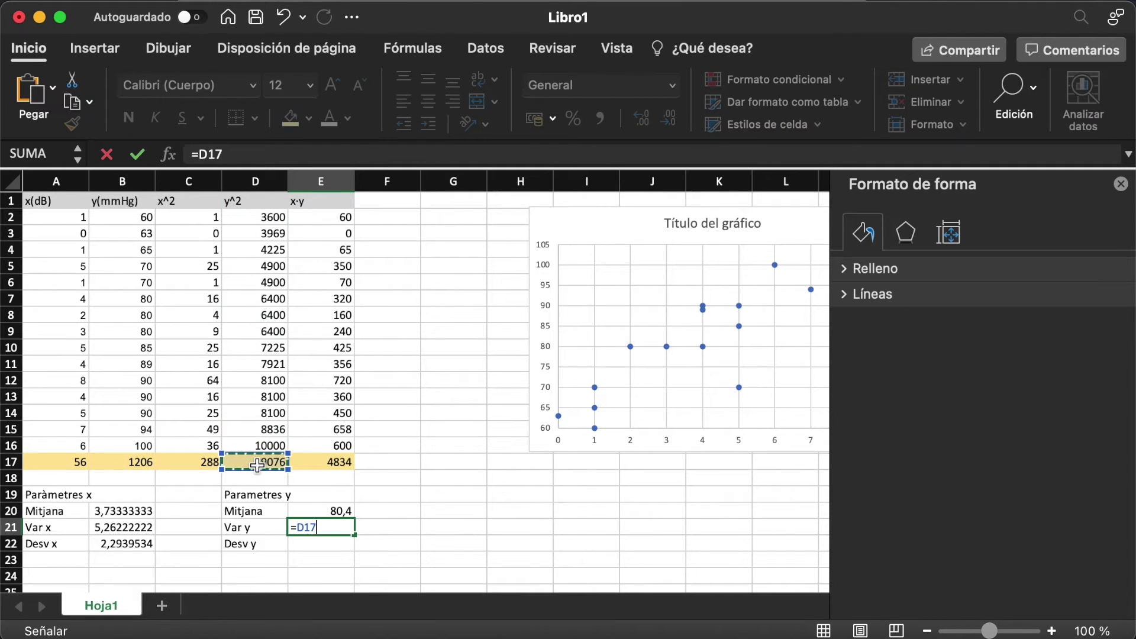
type("/15-")
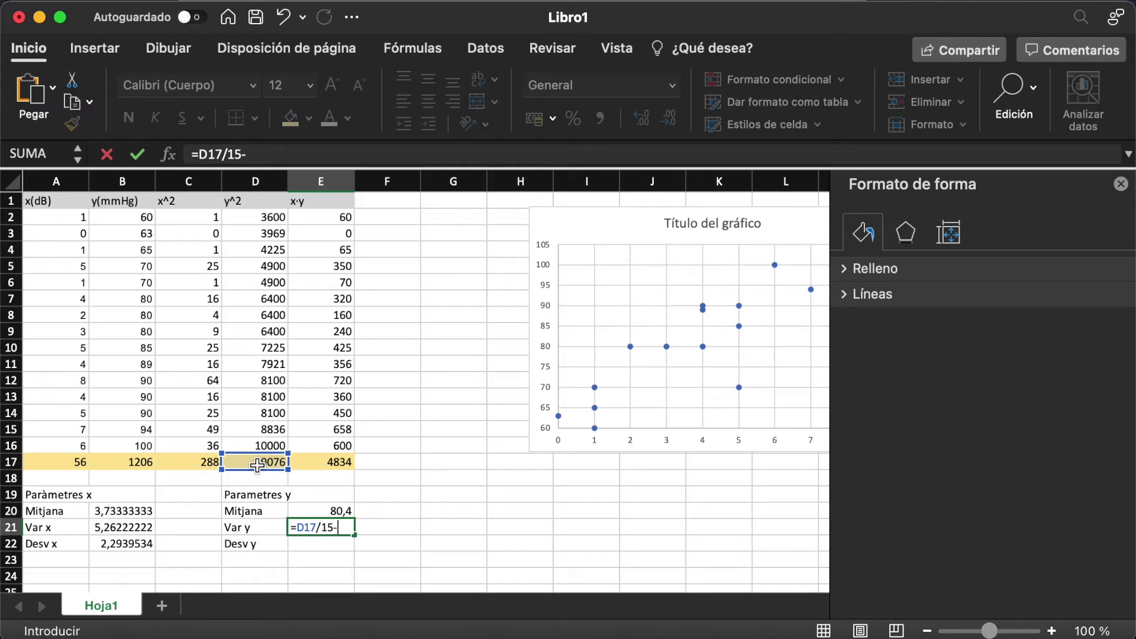
left_click(346, 511)
type("^2")
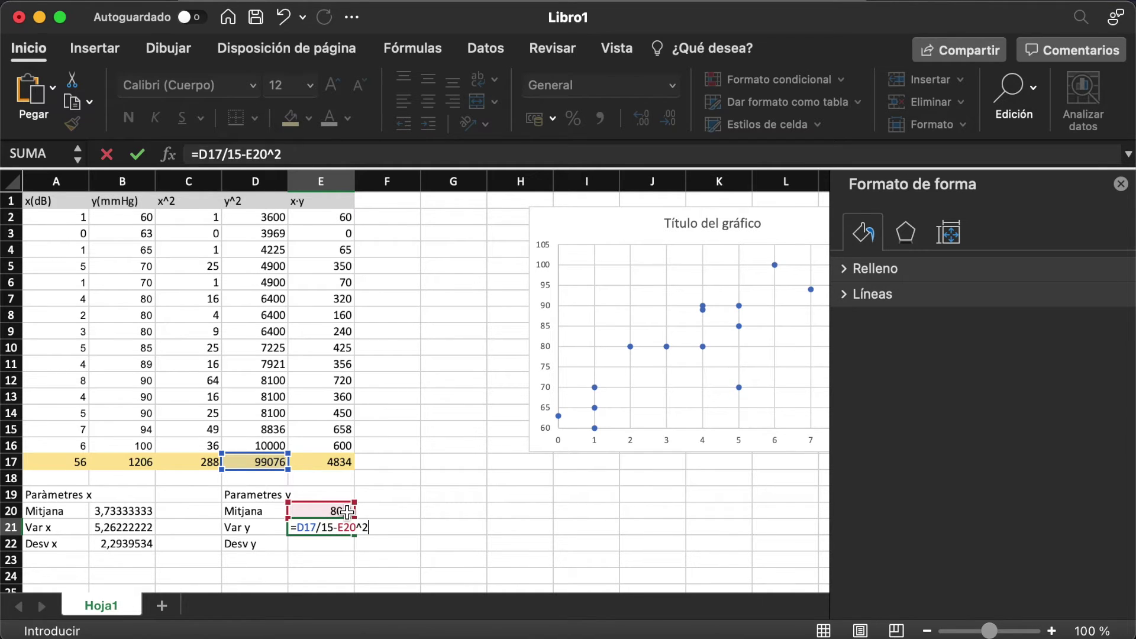
key("Return")
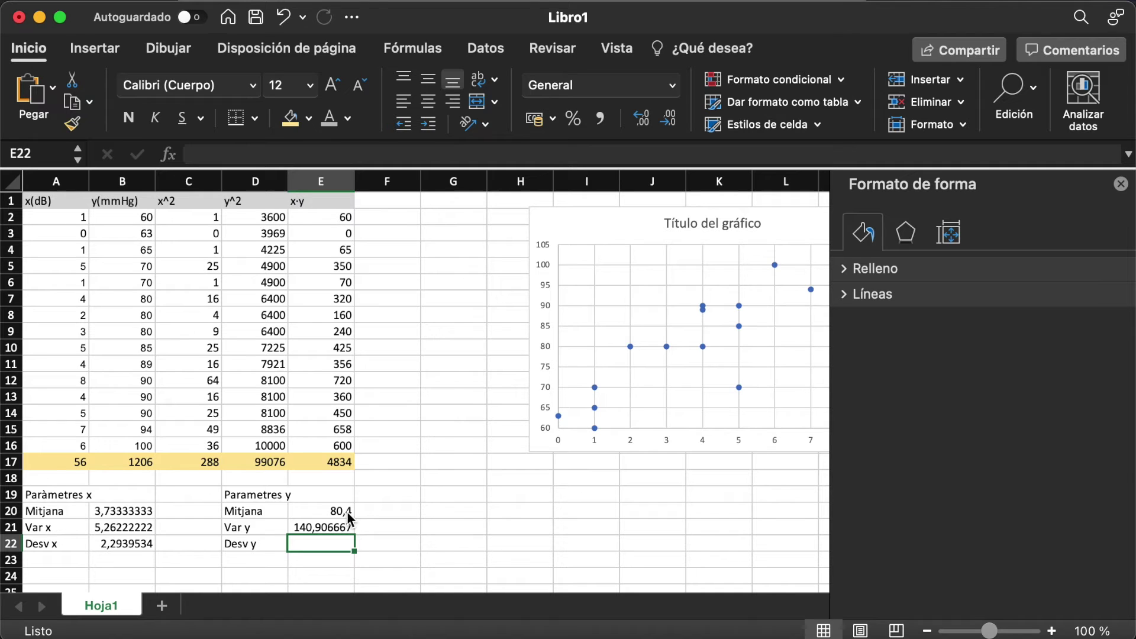
- Enter =RAIZ(E21) in E22 for the standard deviation of y, 11,8704114
type("=ra")
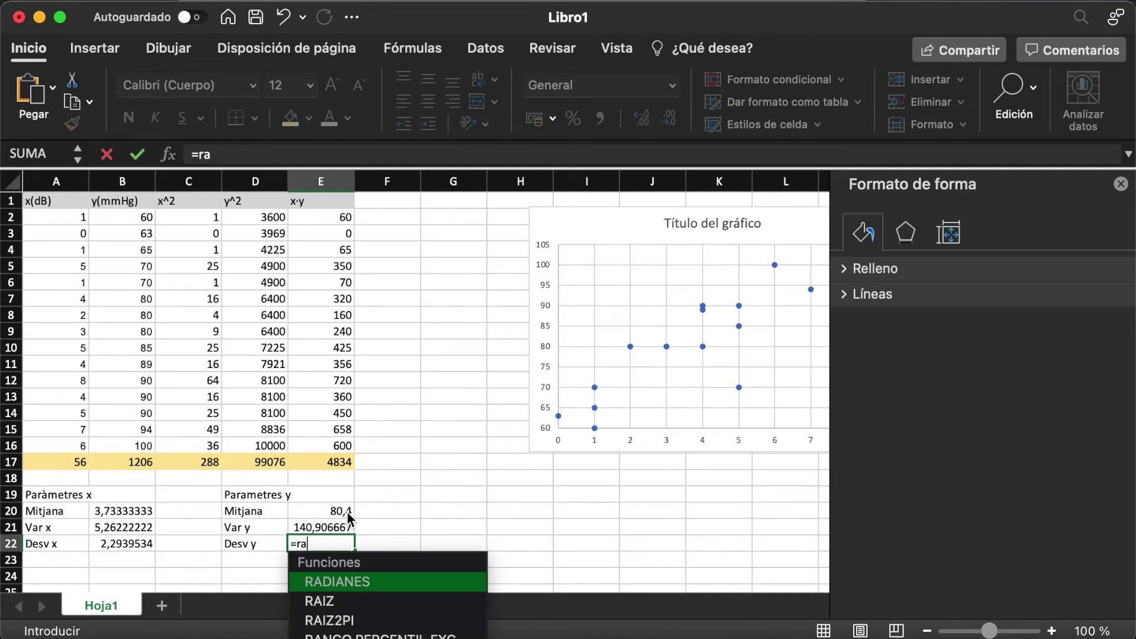
type("iz(")
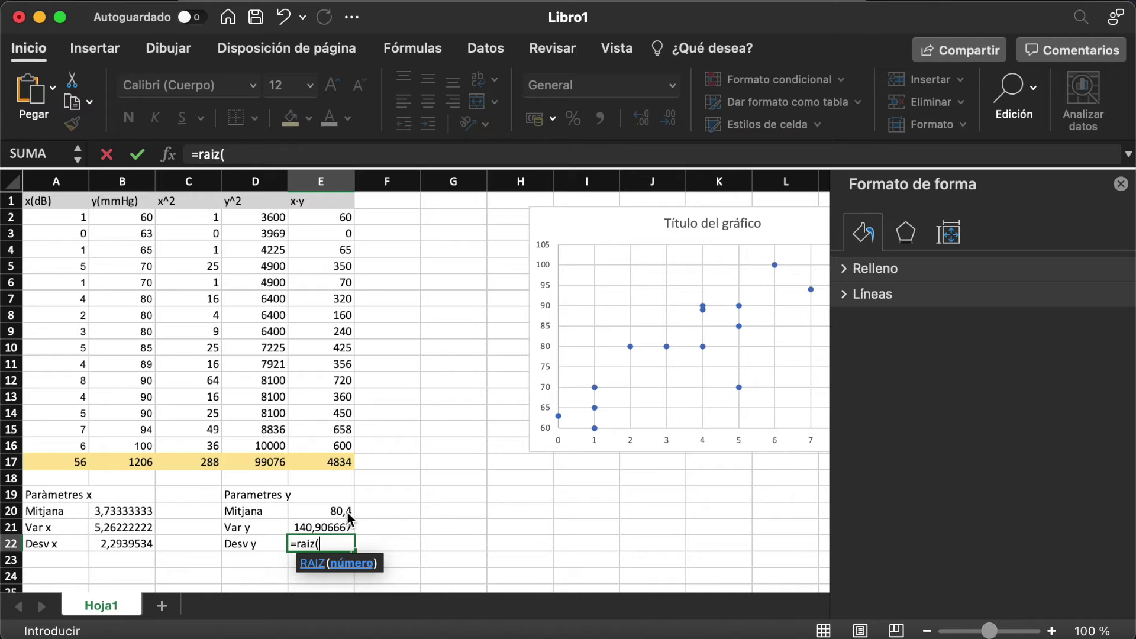
left_click(326, 527)
key("Return")
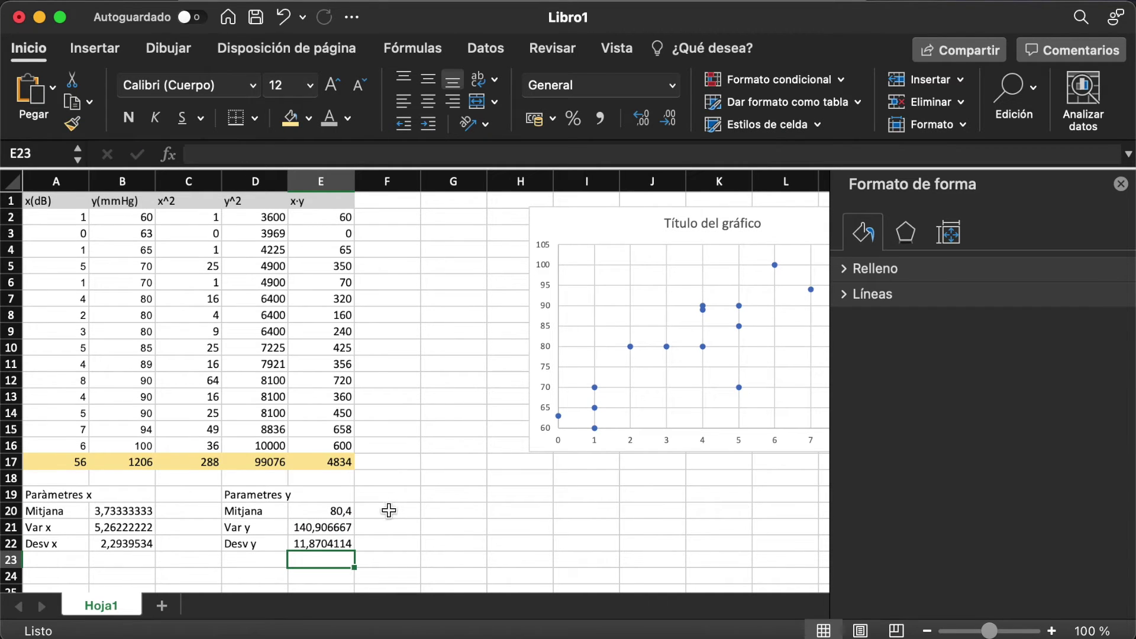
left_click(429, 494)
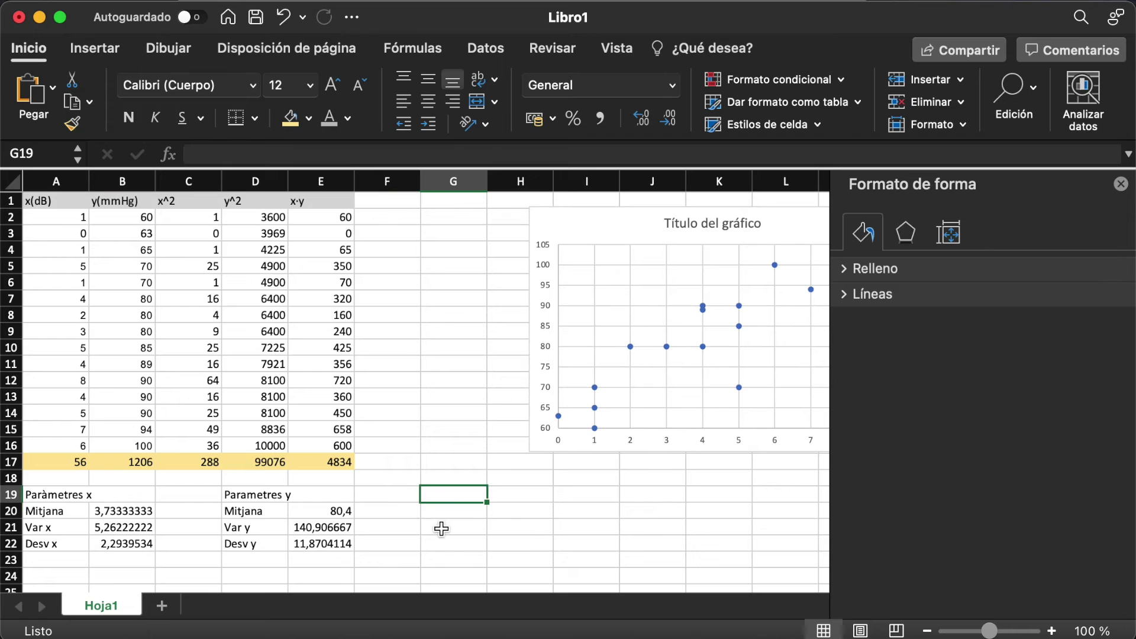
- Type the 'Covariancia' heading in G19 and the 'sigma_xy' label in G20
type("Covariancia")
key("Return")
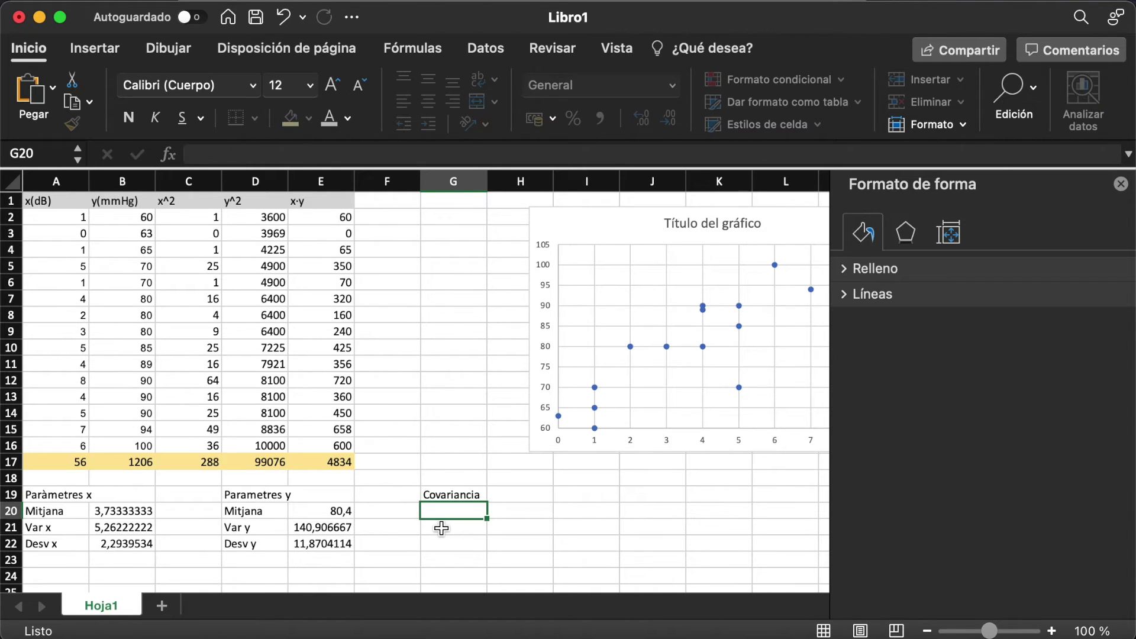
type("sigma")
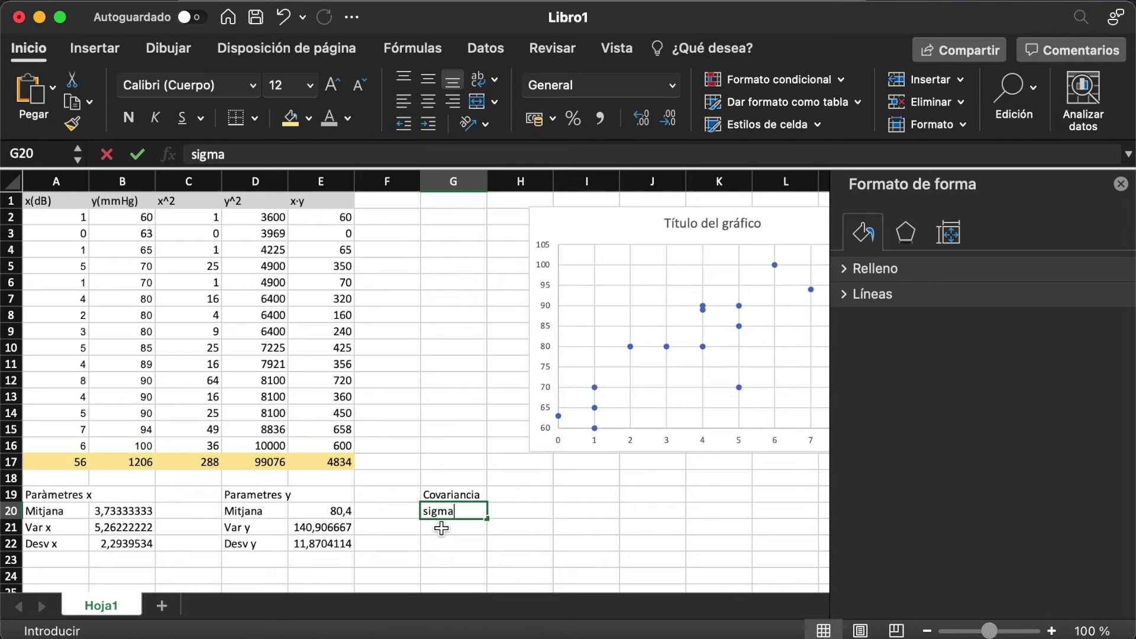
type("_xy")
key("Tab")
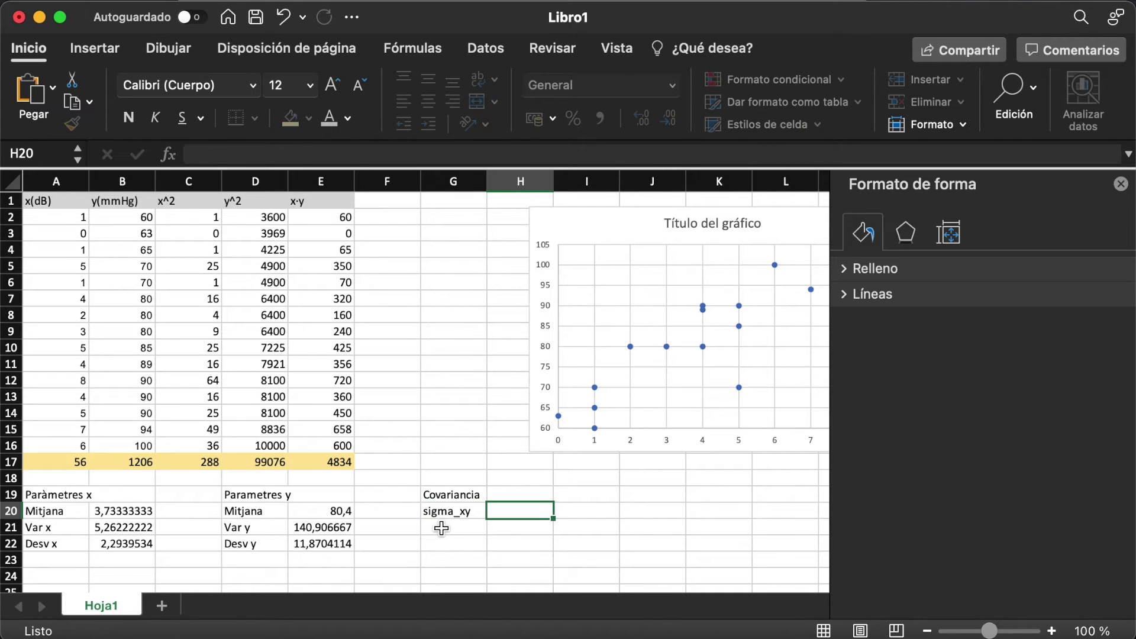
- Enter =E17/15-B20*E20 in H20, giving a covariance of 22,1066667
type("=")
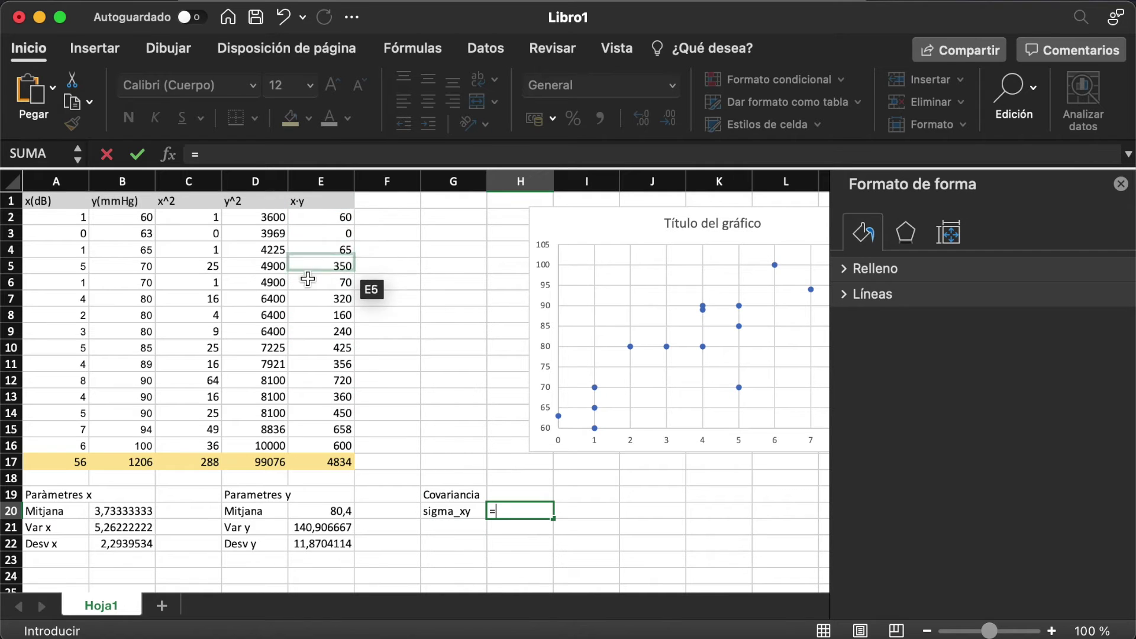
left_click(337, 464)
type("/15-")
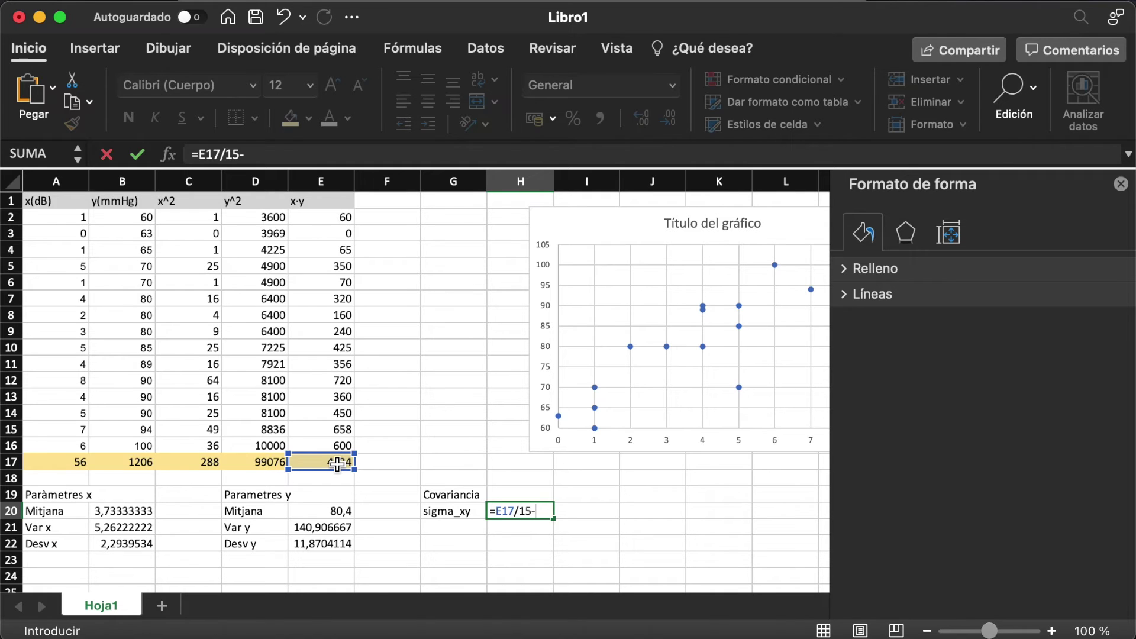
left_click(120, 511)
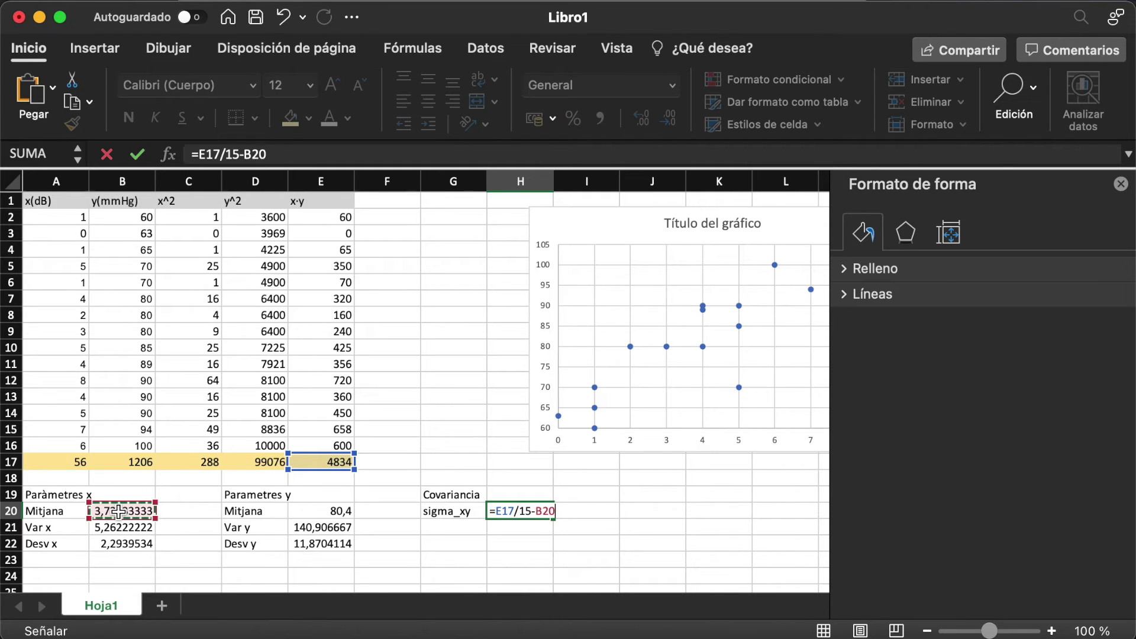
type("*")
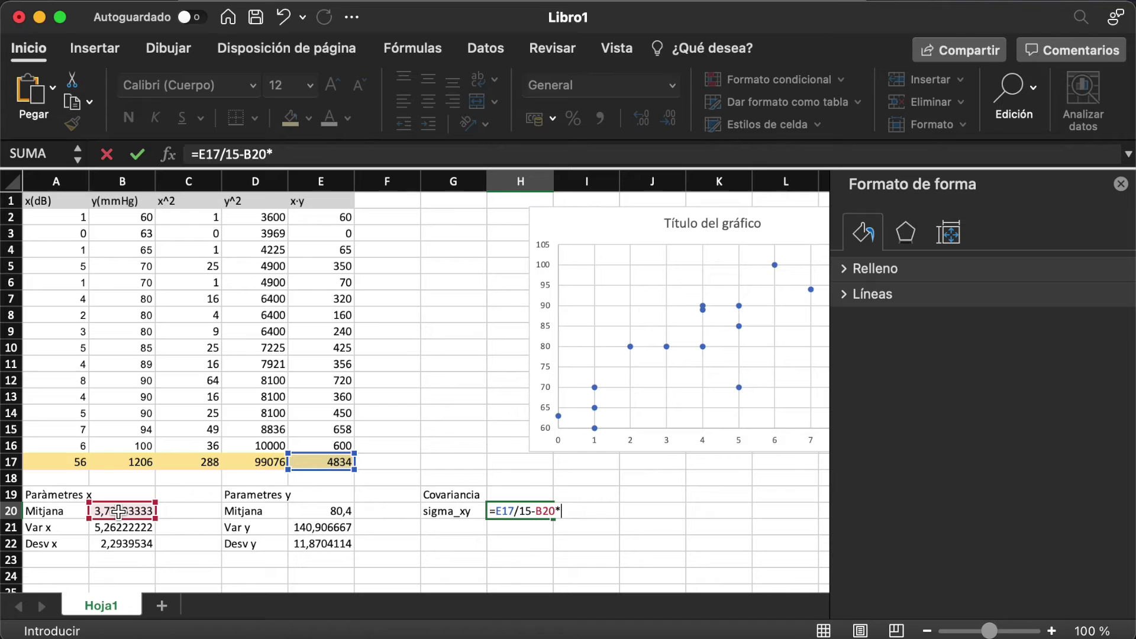
left_click(349, 510)
key("Return")
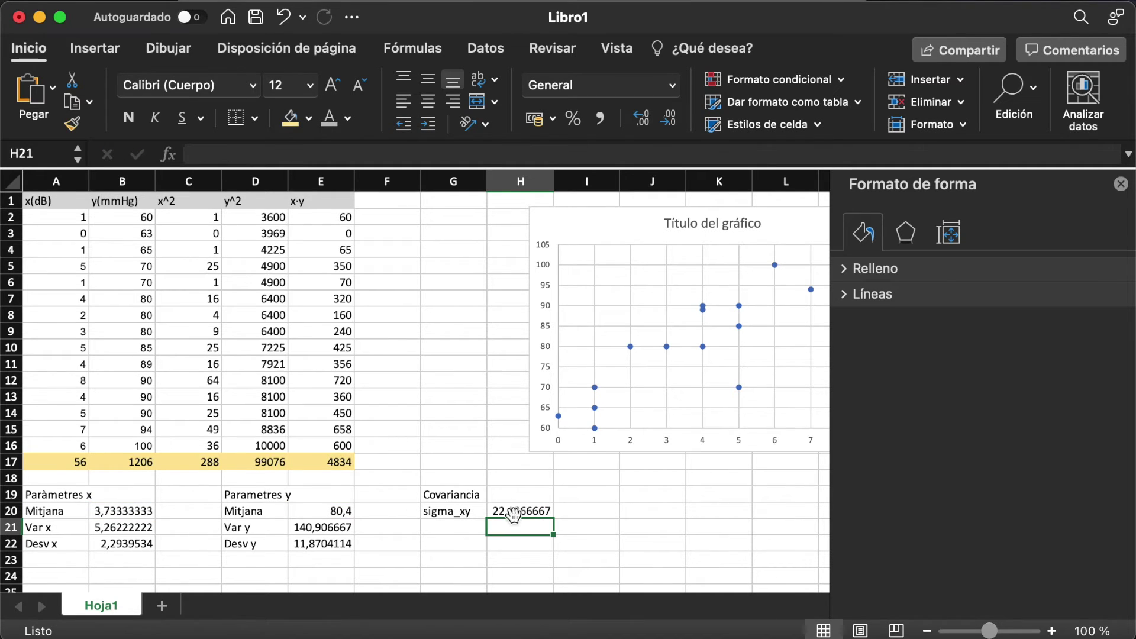
- Annotate the covariance with 'Correlació positiva' in I20
left_click(578, 517)
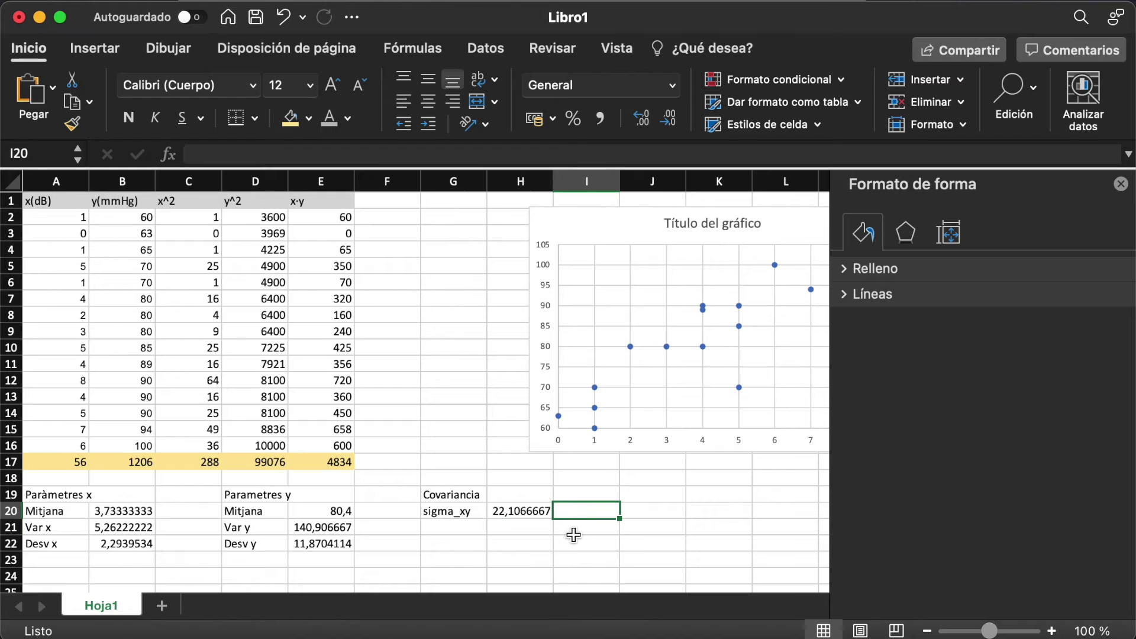
type("Correlació positiva")
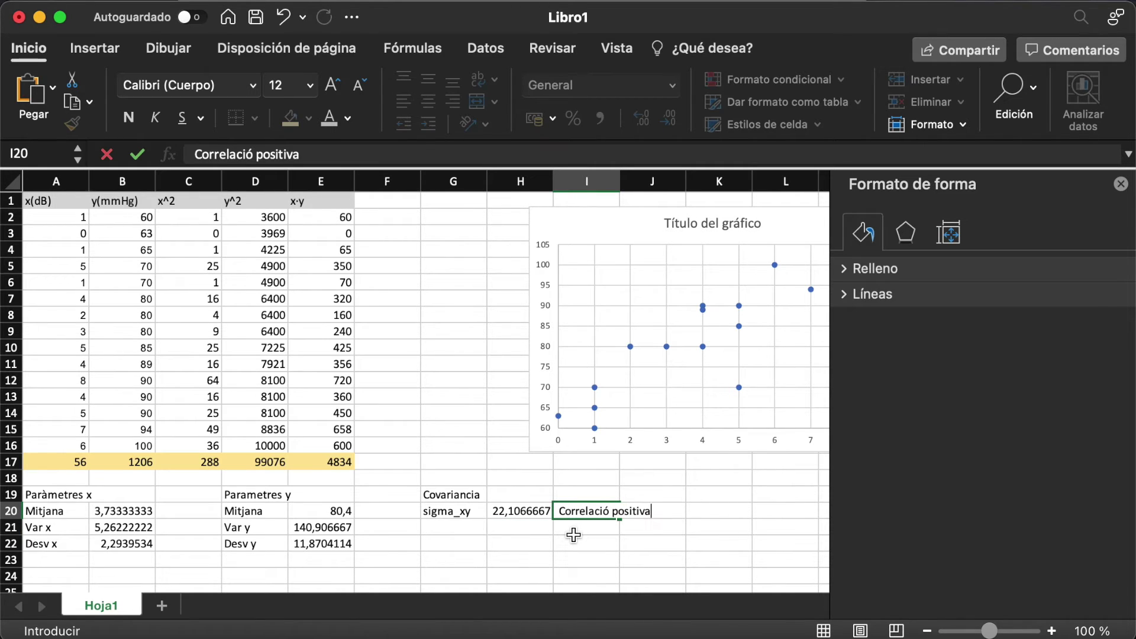
key("Return")
key("Left")
key("Left")
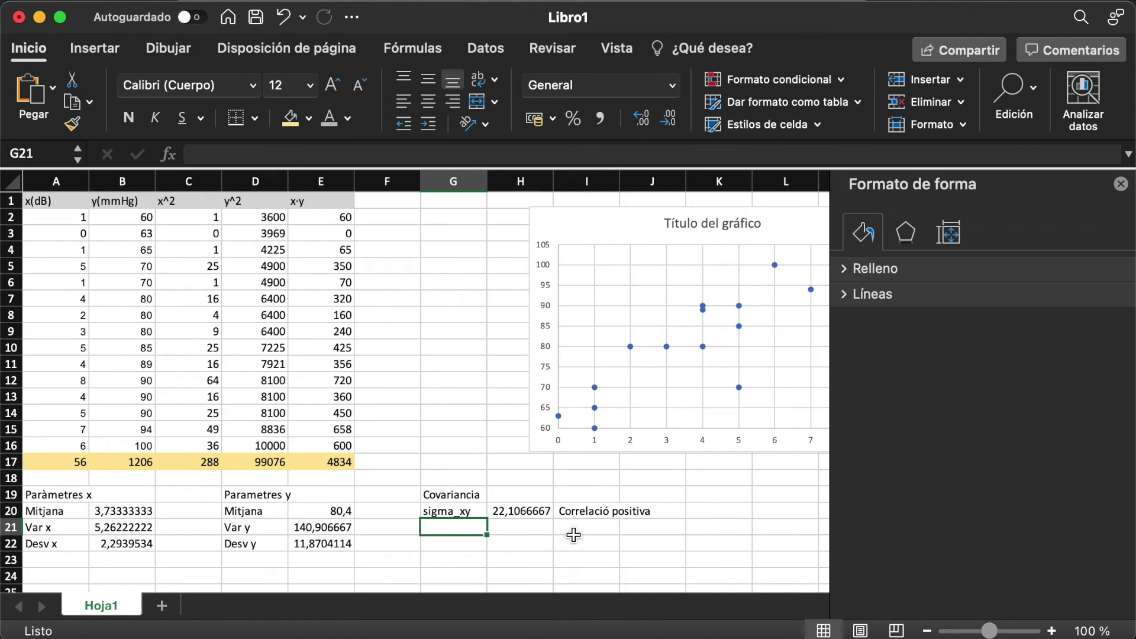
- Label G21 'r' and enter =H20/(B22*E22) in H21, giving 0,81184459
type("r")
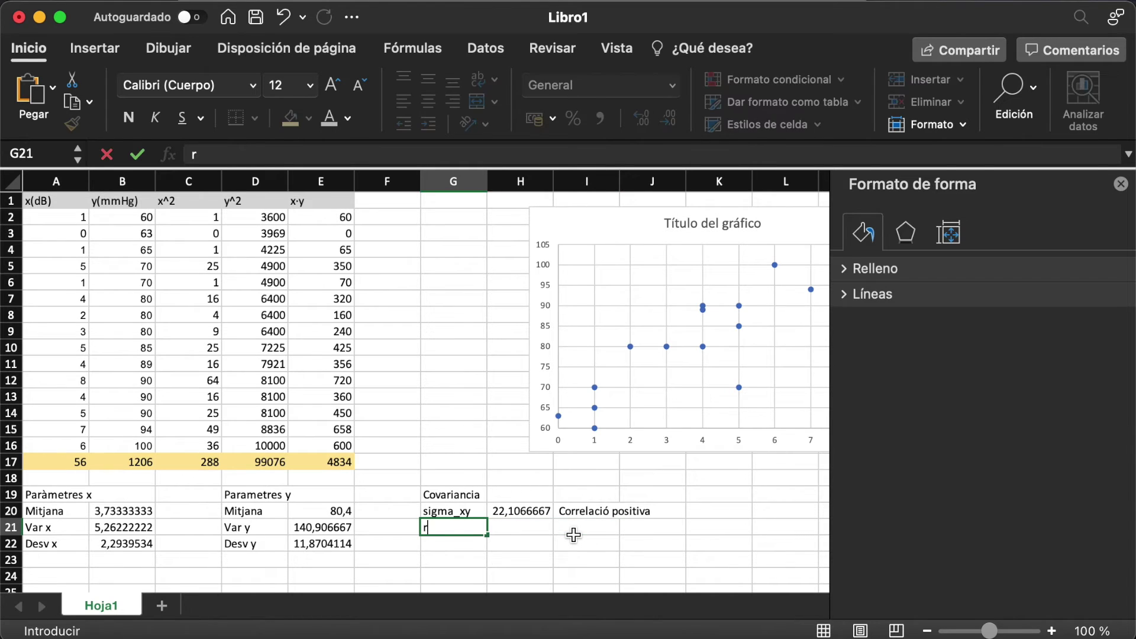
key("Right")
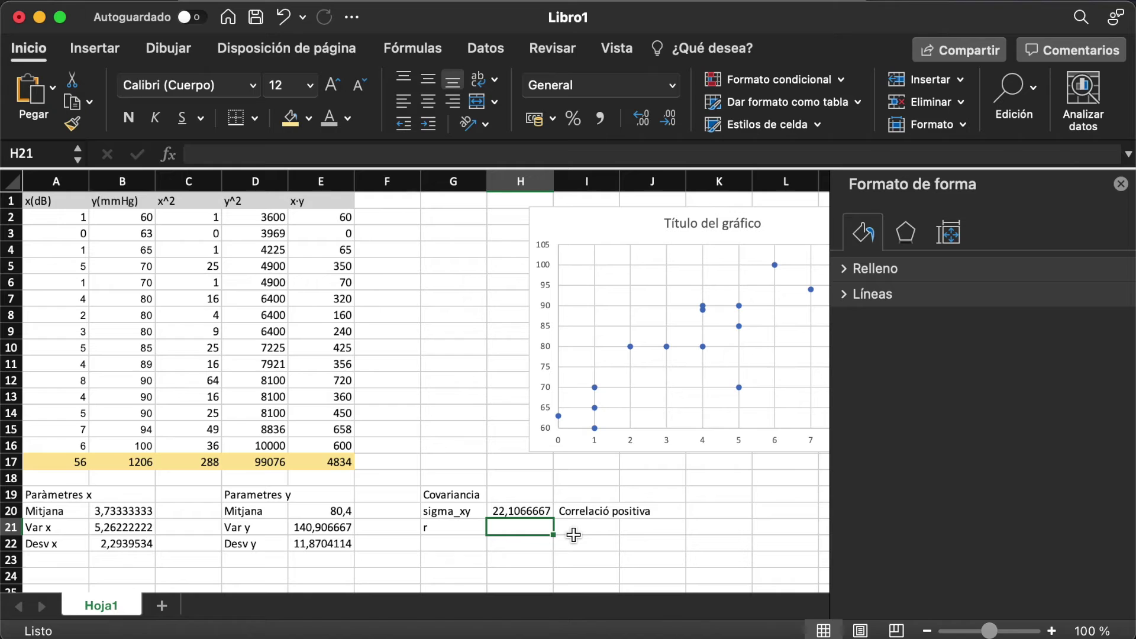
type("=")
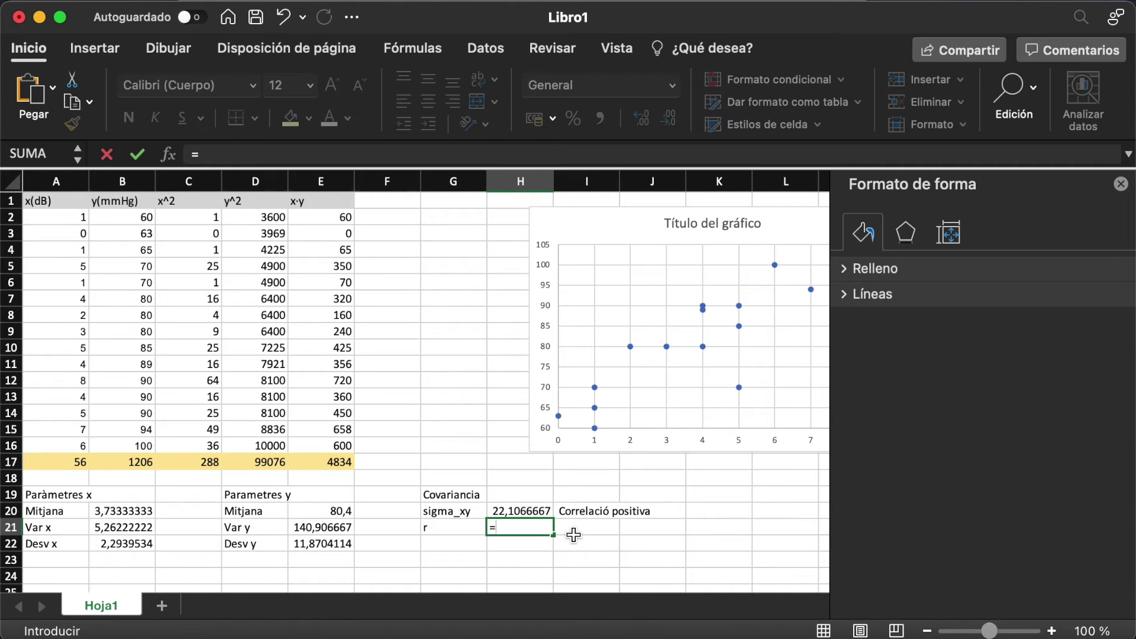
left_click(520, 511)
type("/")
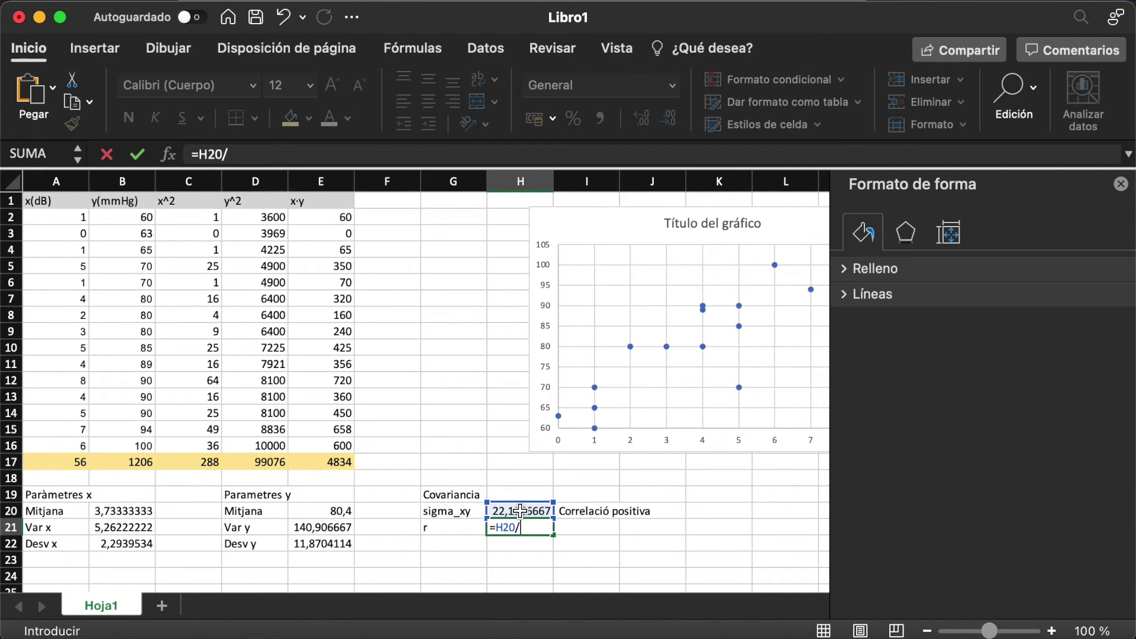
type("()")
key("Return")
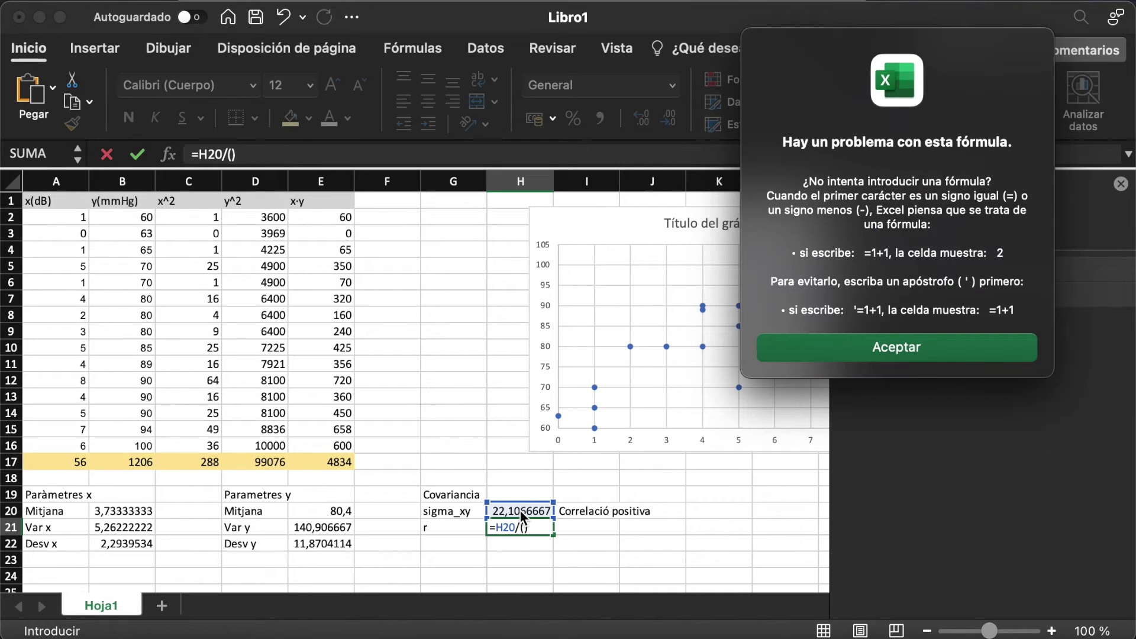
key("Return")
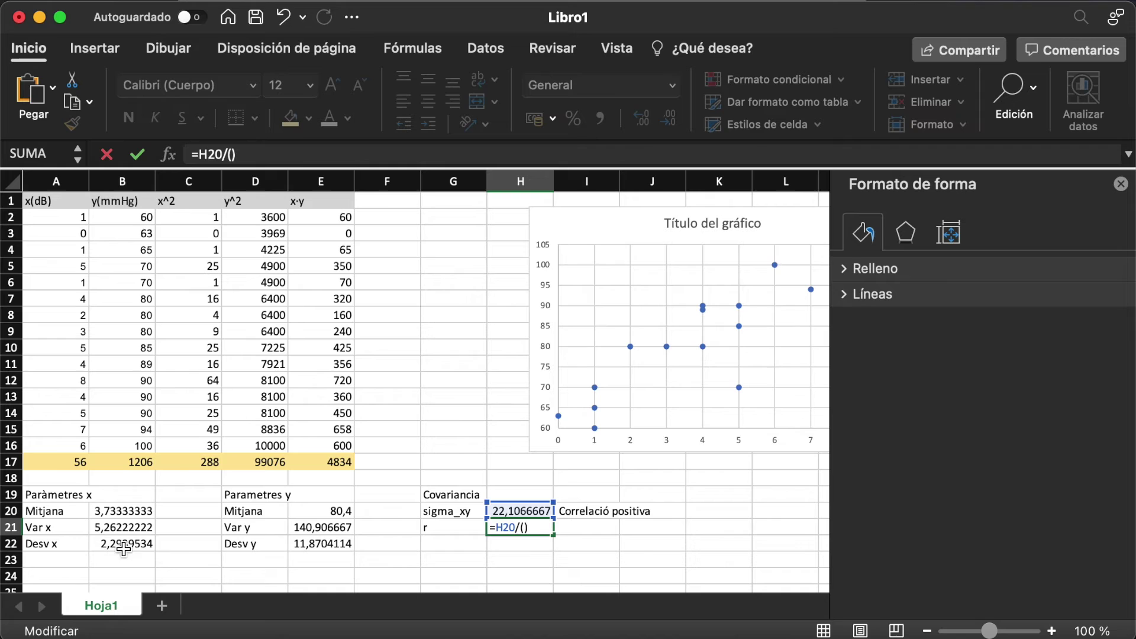
left_click(133, 545)
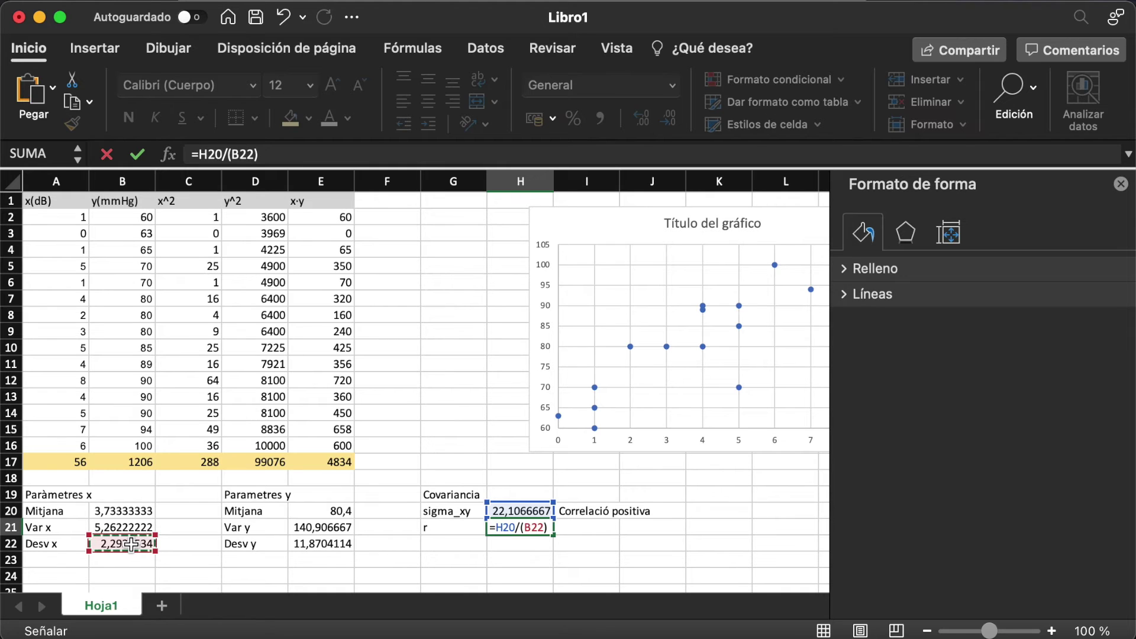
type("*")
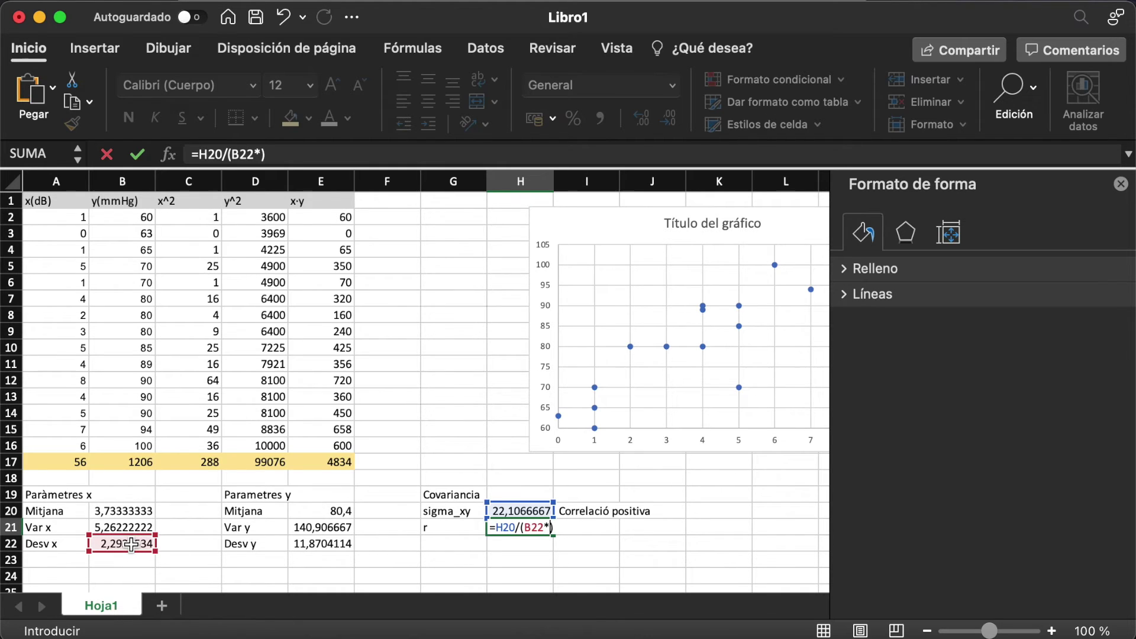
left_click(312, 546)
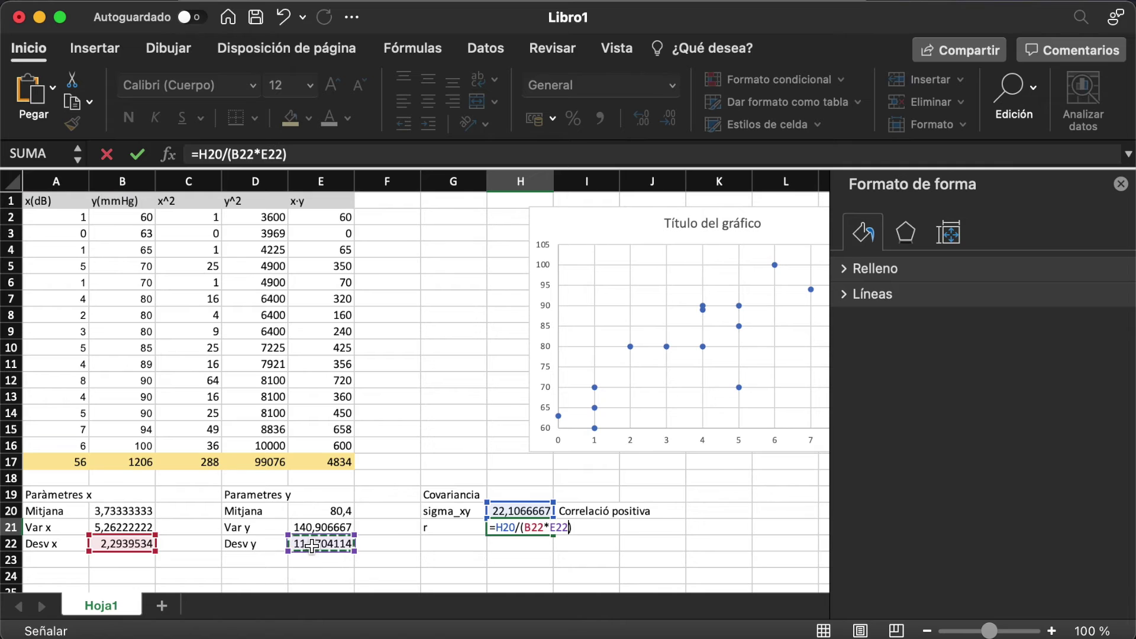
key("Return")
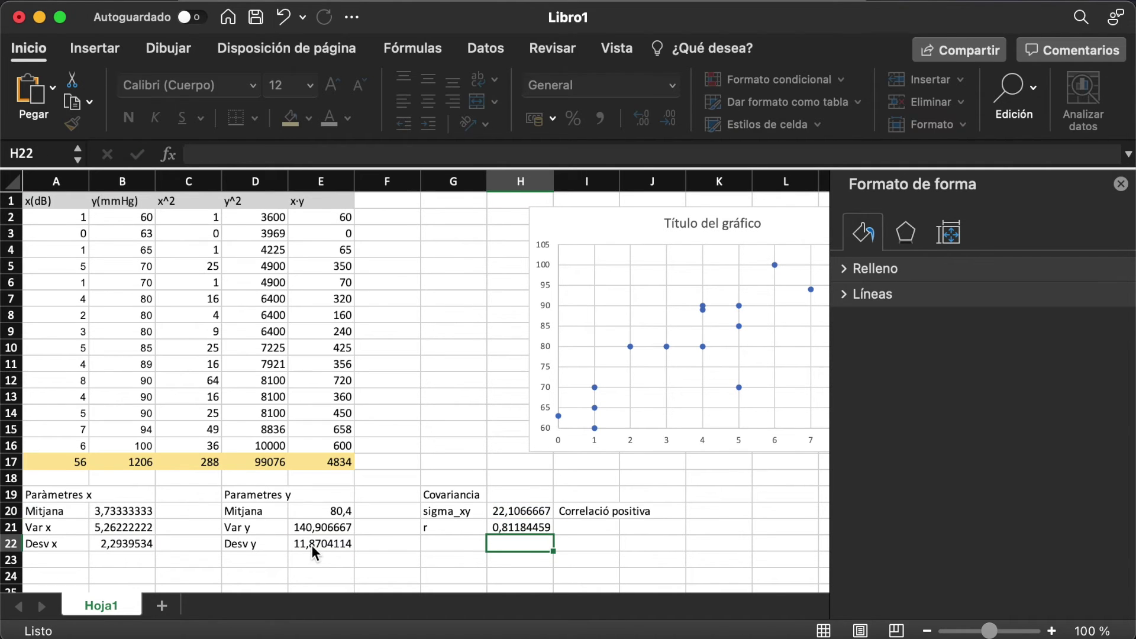
- Note 'moderada' beside the correlation coefficient in I21
key("Up")
key("Right")
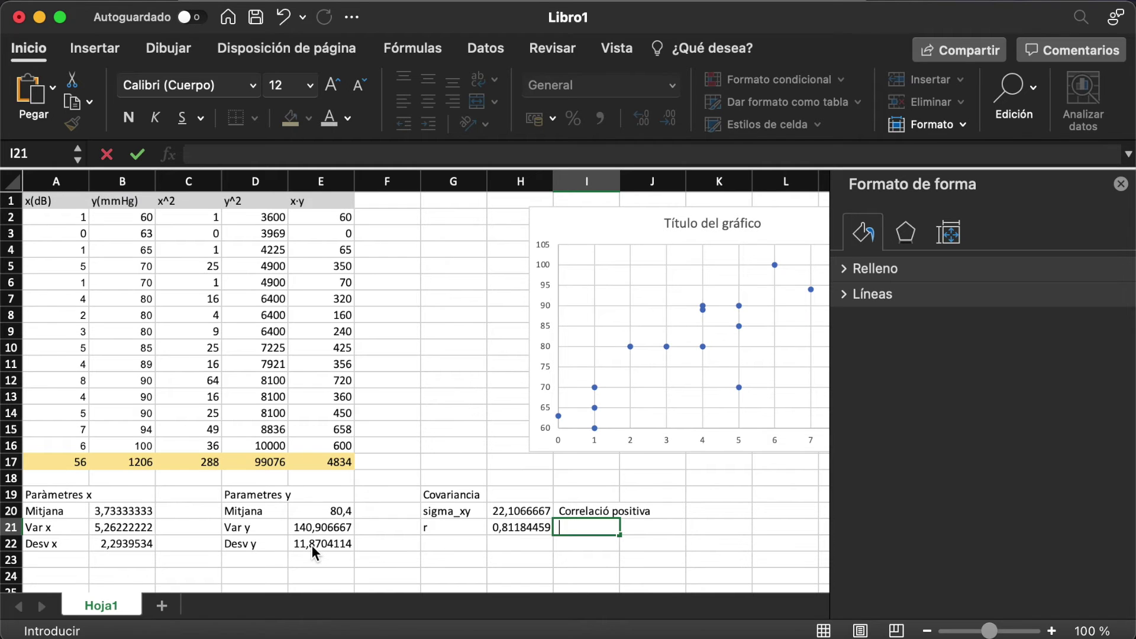
type("moderada")
key("Return")
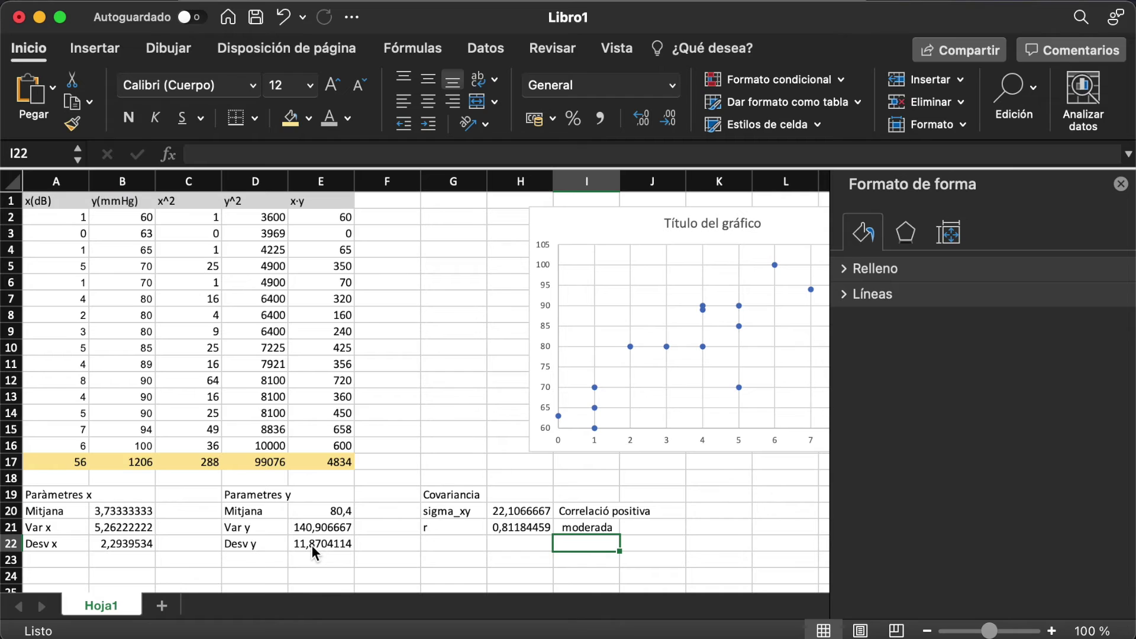
key("Left")
key("Left")
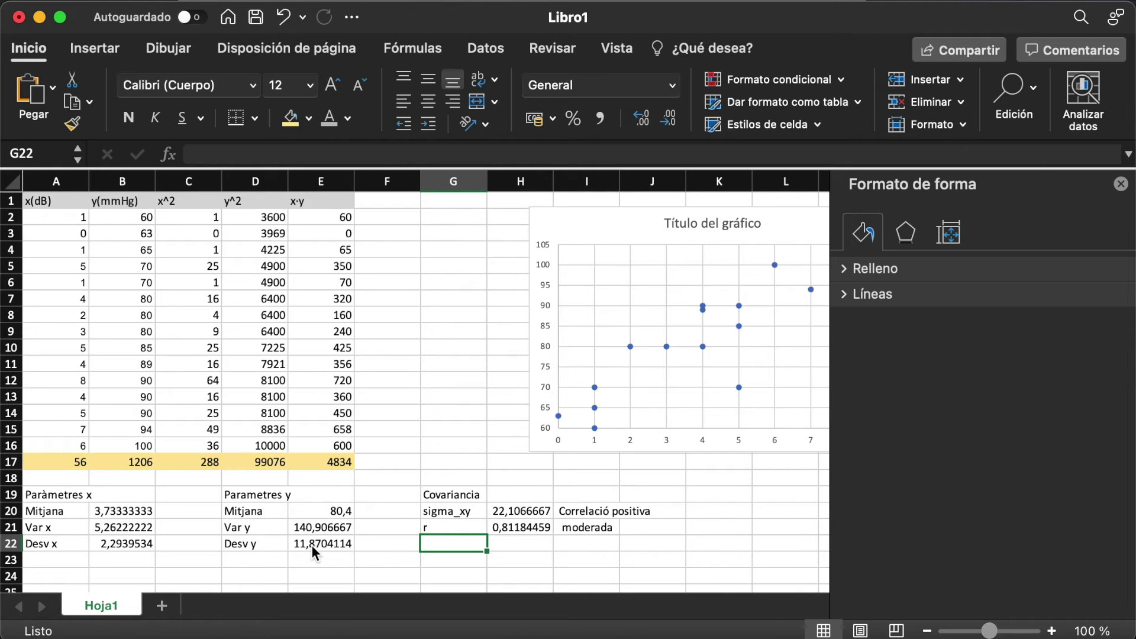
key("Return")
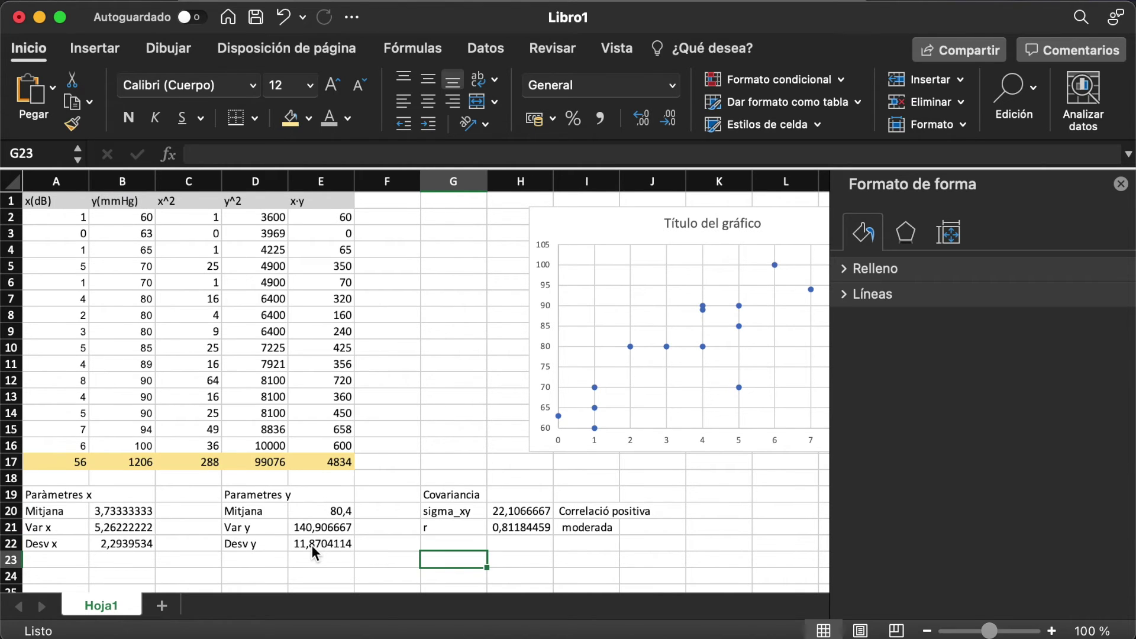
key("Up")
key("Down")
- Nudge the scatter chart left and add a trendline to its data series
left_click_drag(622, 219, 506, 220)
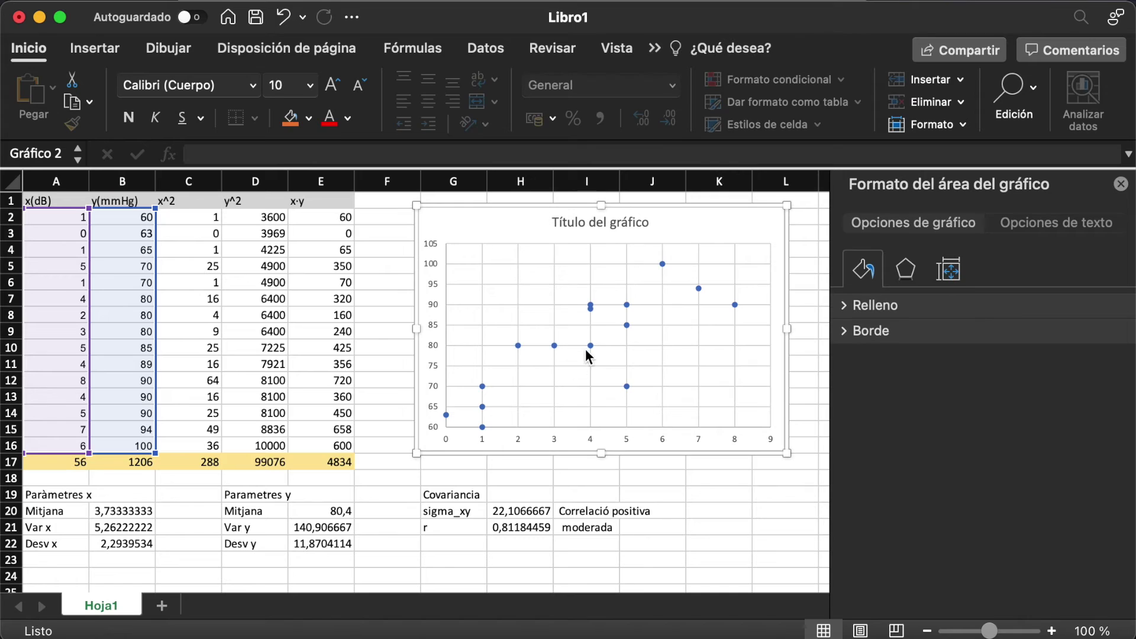
left_click(591, 306)
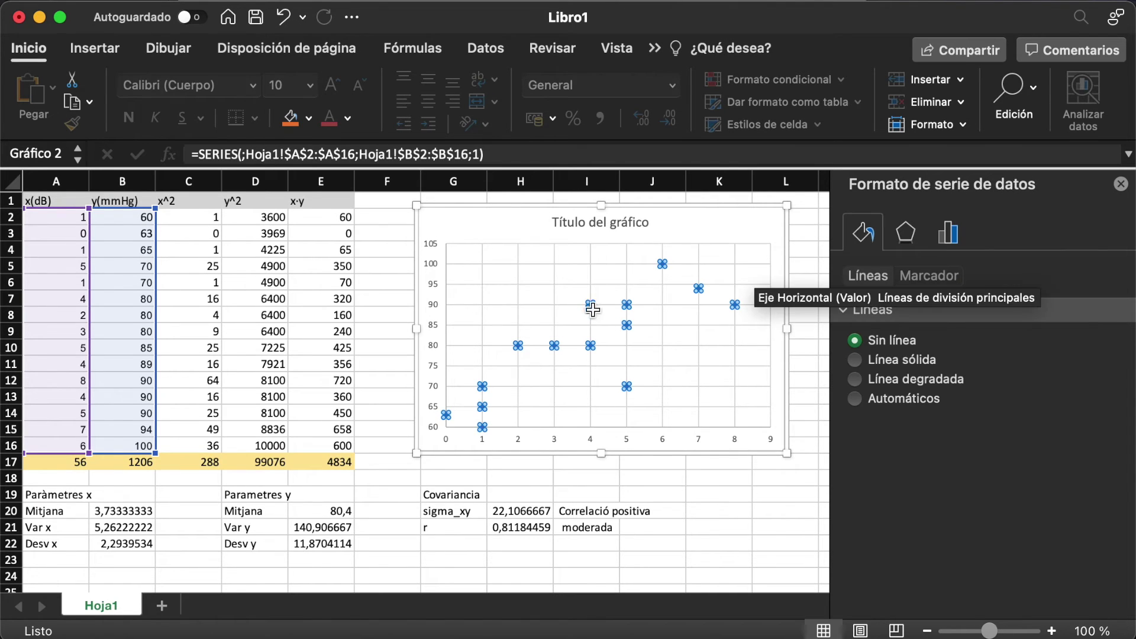
right_click(590, 308)
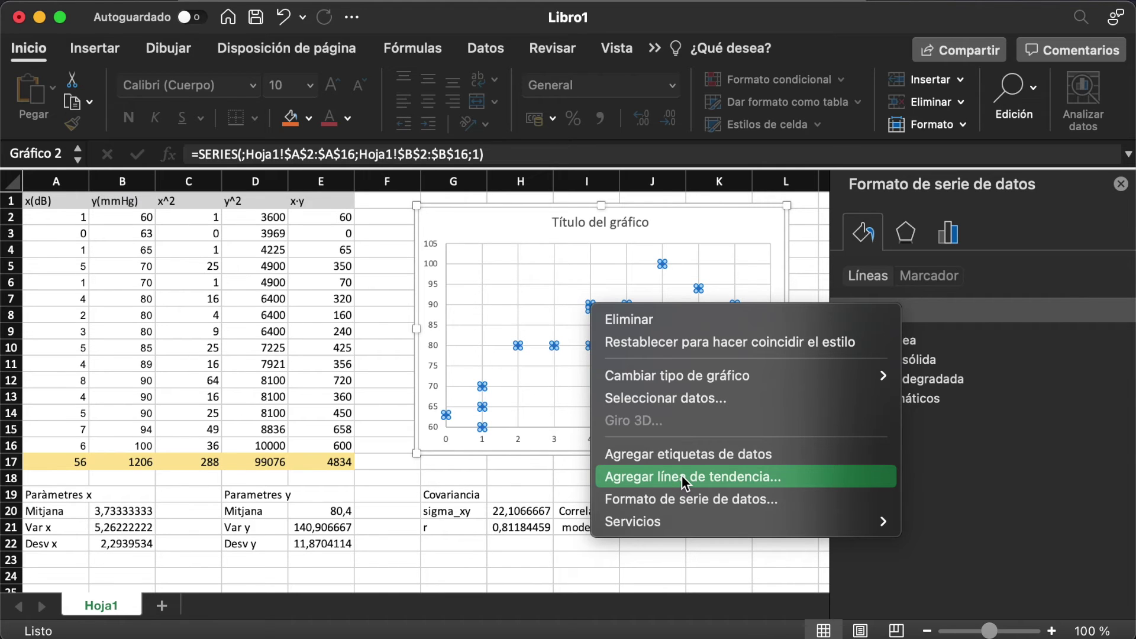
left_click(682, 480)
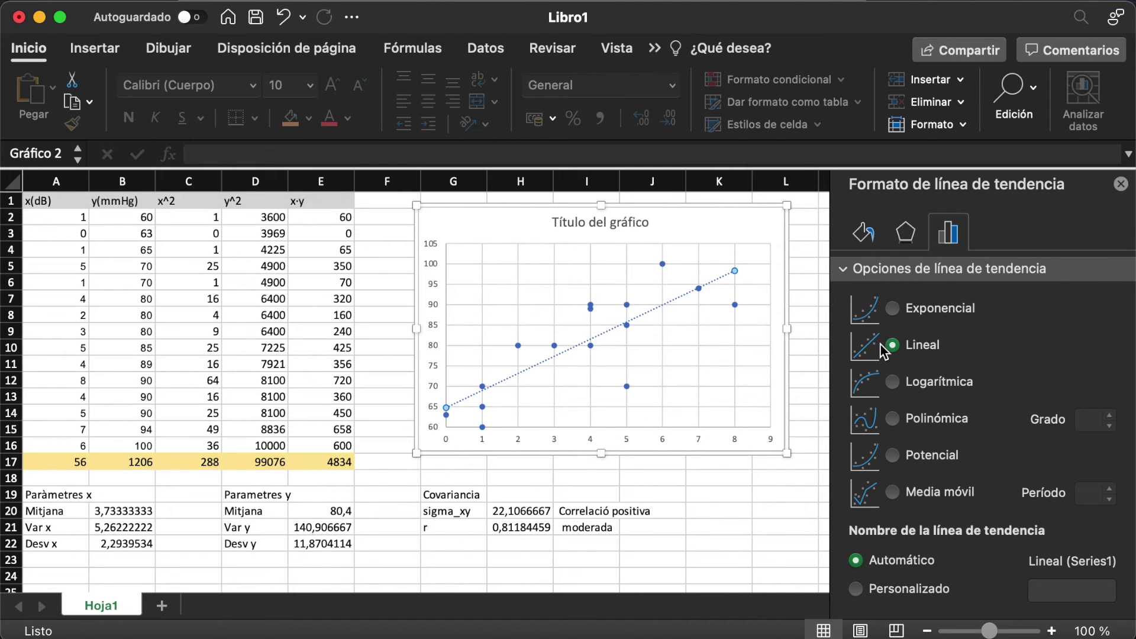
- Keep the trendline Lineal and show its equation and R² value on the chart
left_click(930, 348)
scroll(968, 465, "down", 3)
scroll(968, 465, "down", 3)
scroll(968, 465, "down", 2)
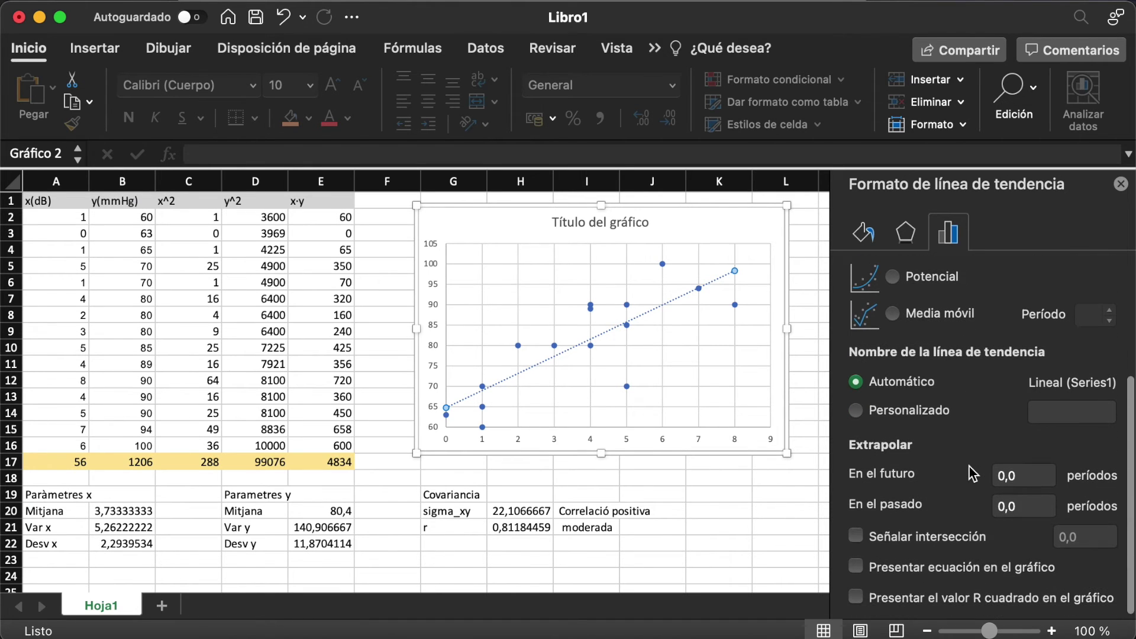
left_click(856, 564)
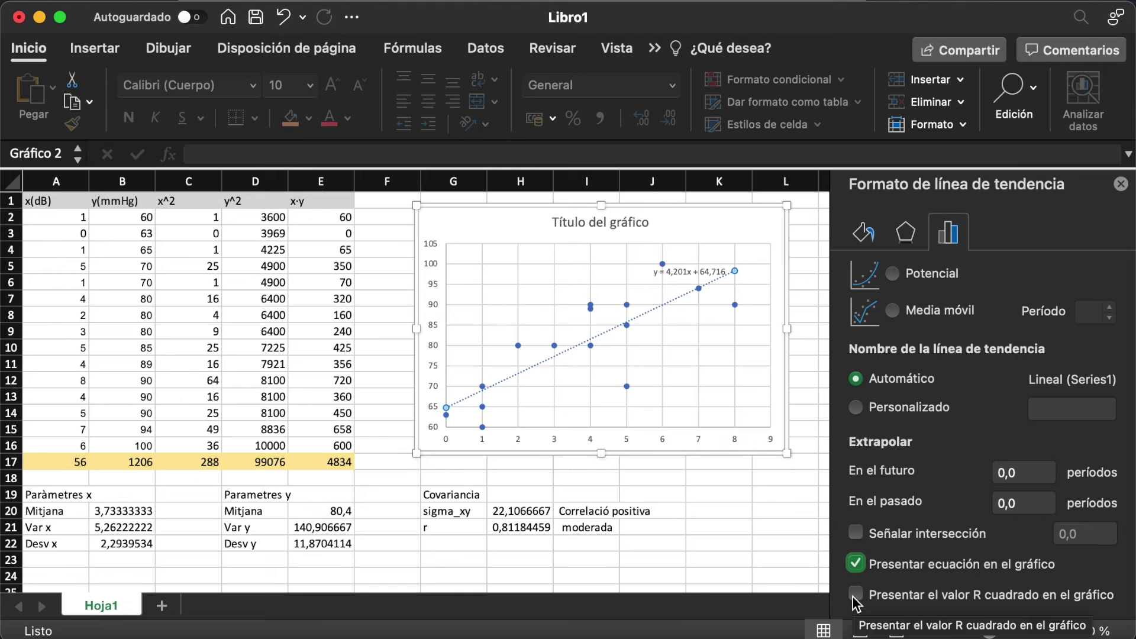
left_click(854, 595)
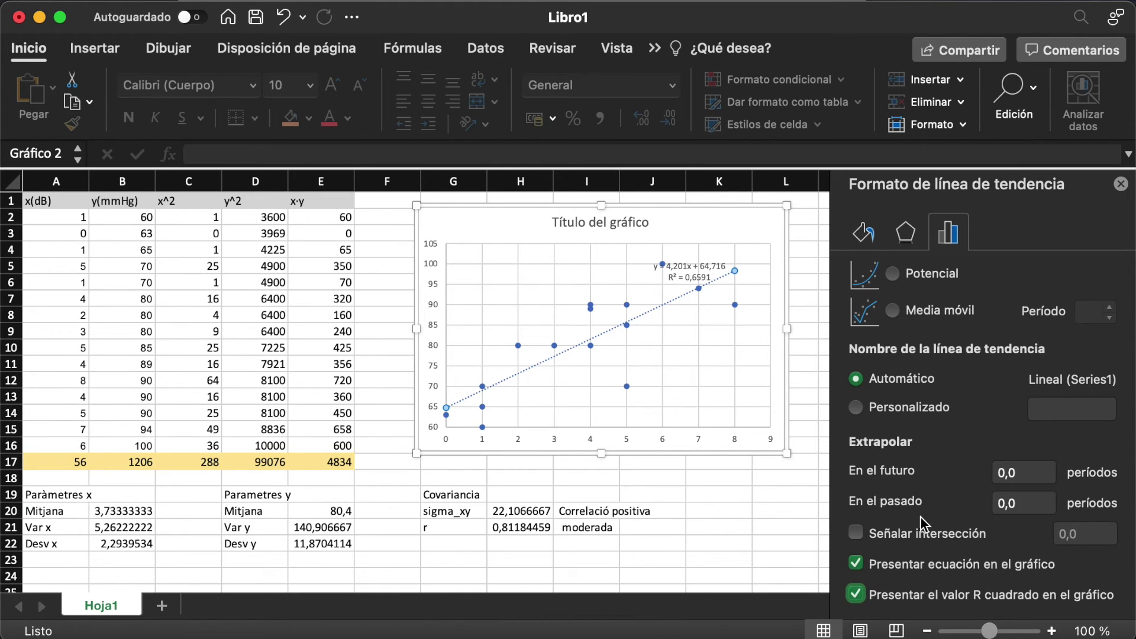
left_click(1121, 185)
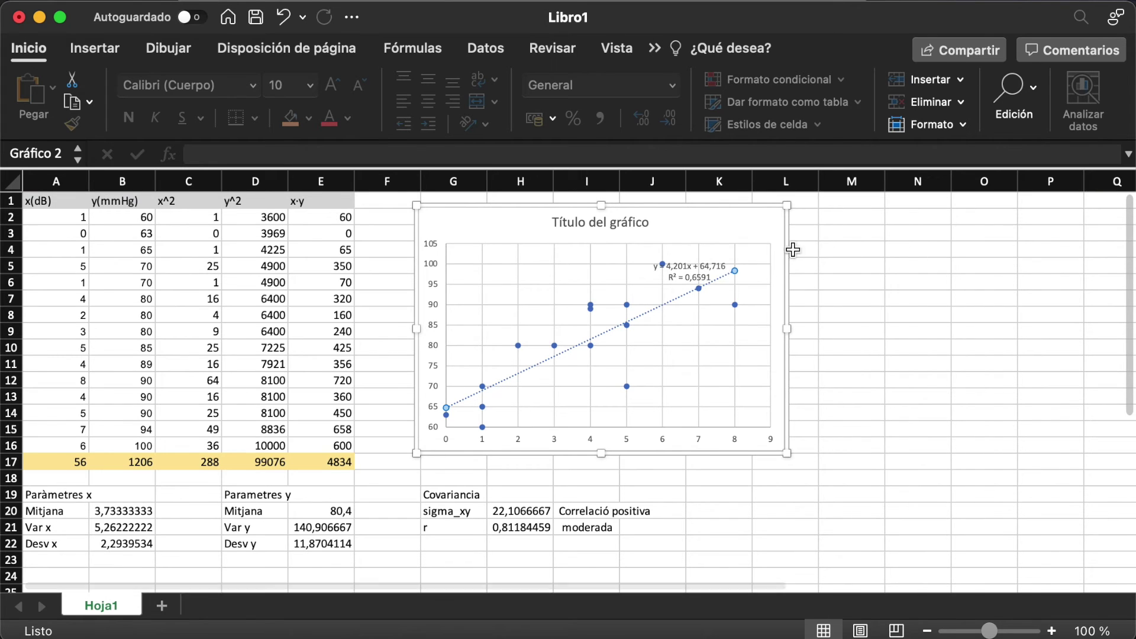
- Drag the equation and R² label to the upper left of the plot
left_click(828, 249)
left_click_drag(721, 270, 584, 268)
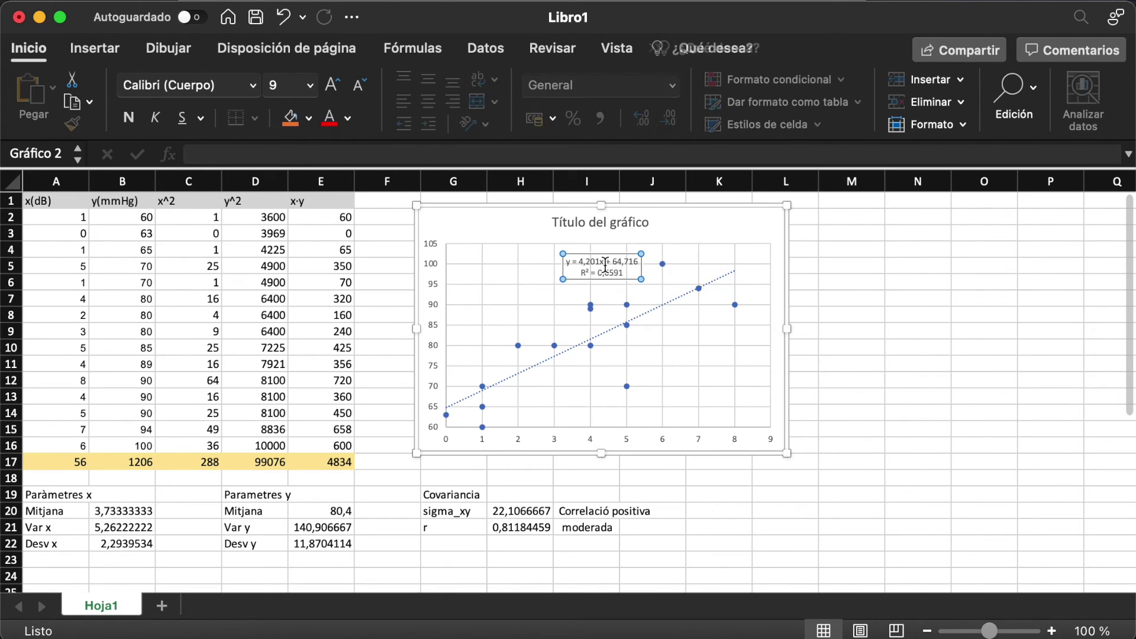
left_click(556, 272)
left_click(591, 280)
left_click_drag(591, 278, 507, 276)
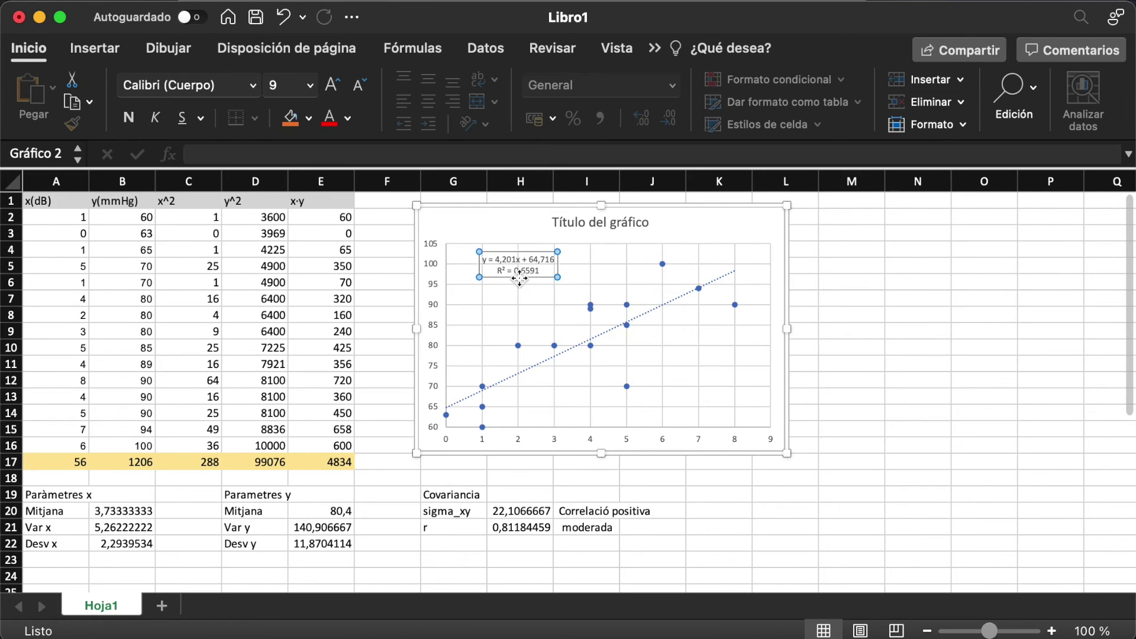
- Zoom in on the sheet to enlarge the chart
left_click(1052, 631)
left_click(1053, 630)
left_click(1053, 631)
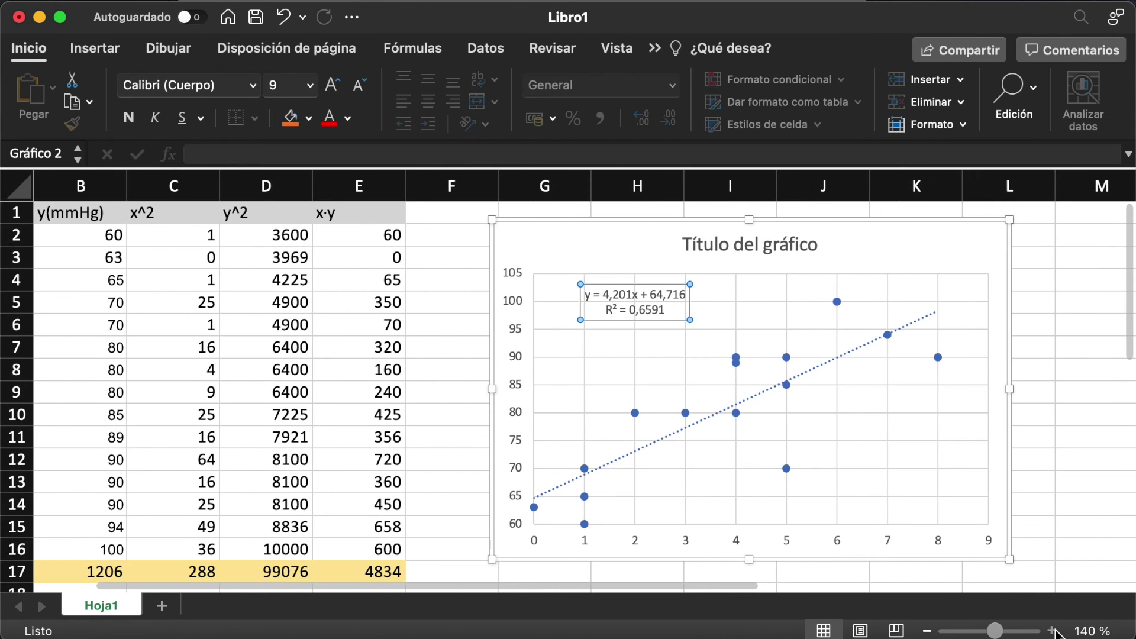
left_click(1074, 392)
mouse_move(588, 297)
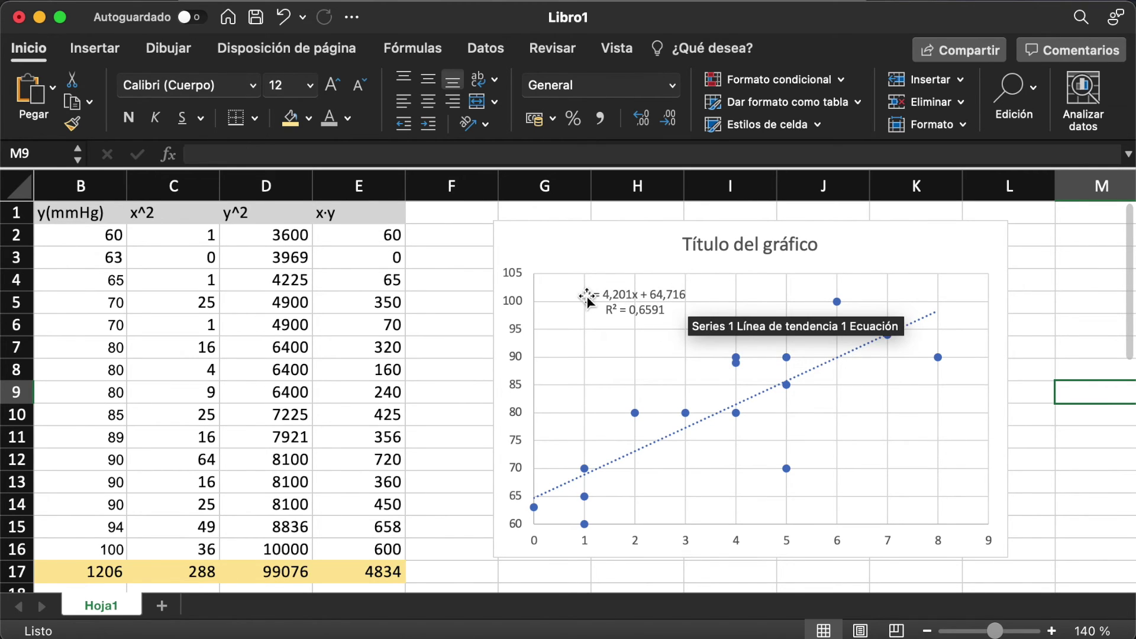
left_click(817, 367)
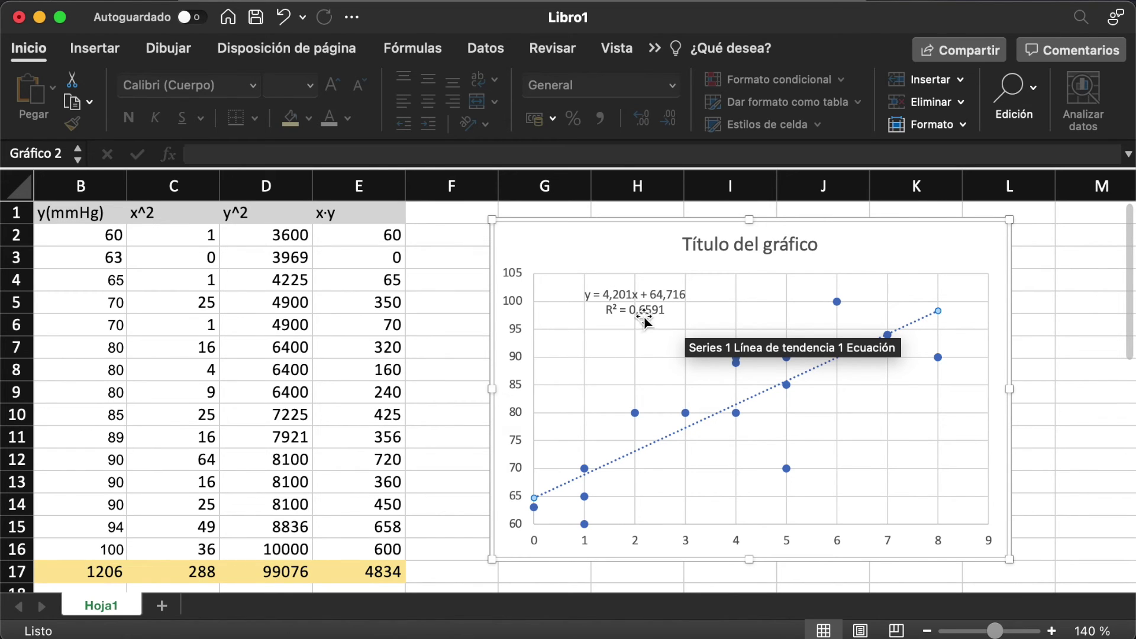
left_click(1095, 347)
scroll(1036, 390, "down", 3)
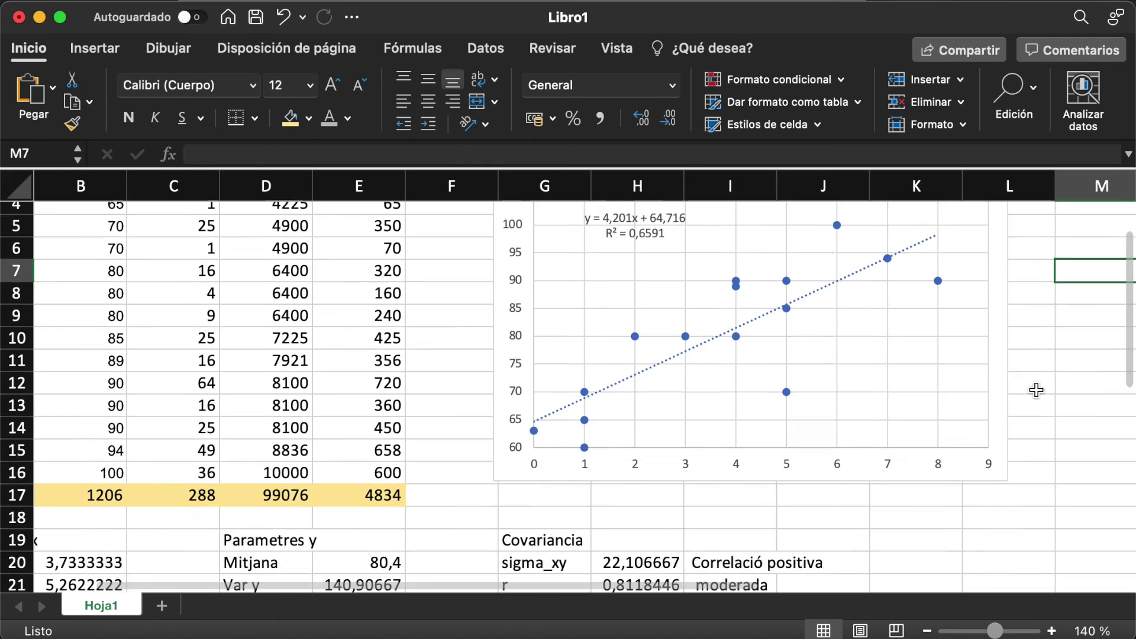
scroll(1036, 390, "down", 5)
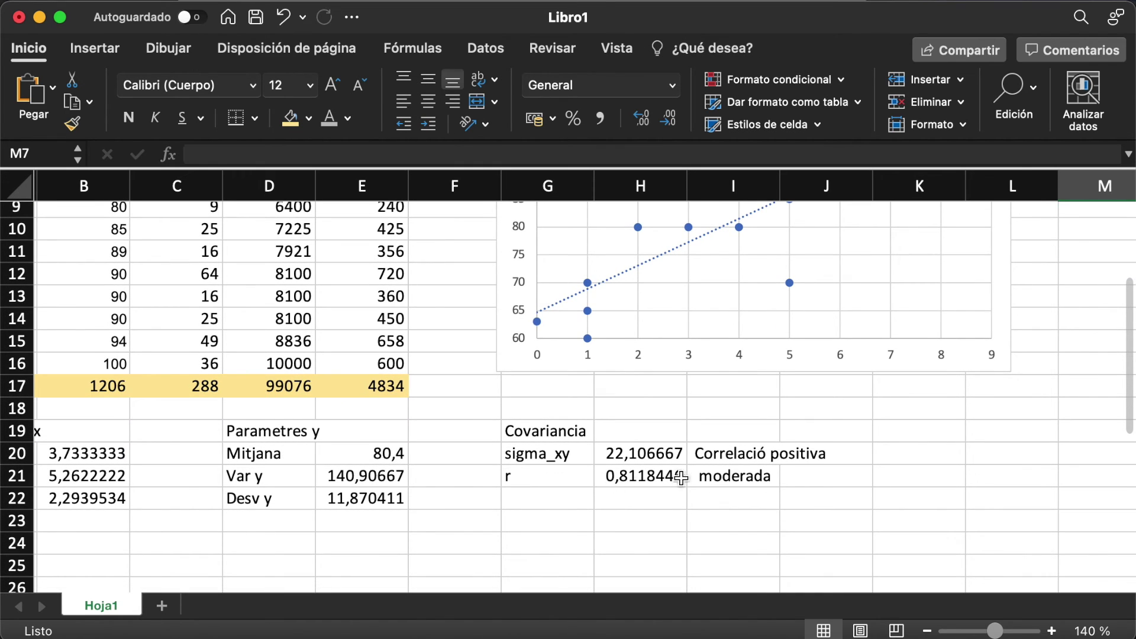
left_click(820, 477)
type("----")
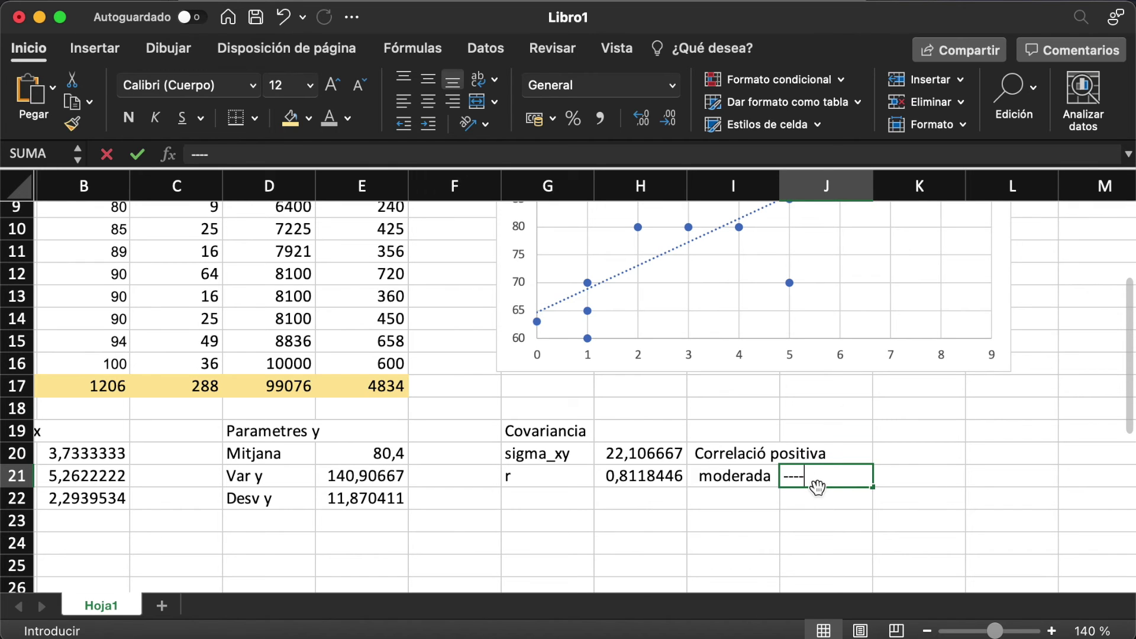
type(">")
key("Right")
key("BackSpace")
key("BackSpace")
key("BackSpace")
key("Return")
key("Escape")
key("Escape")
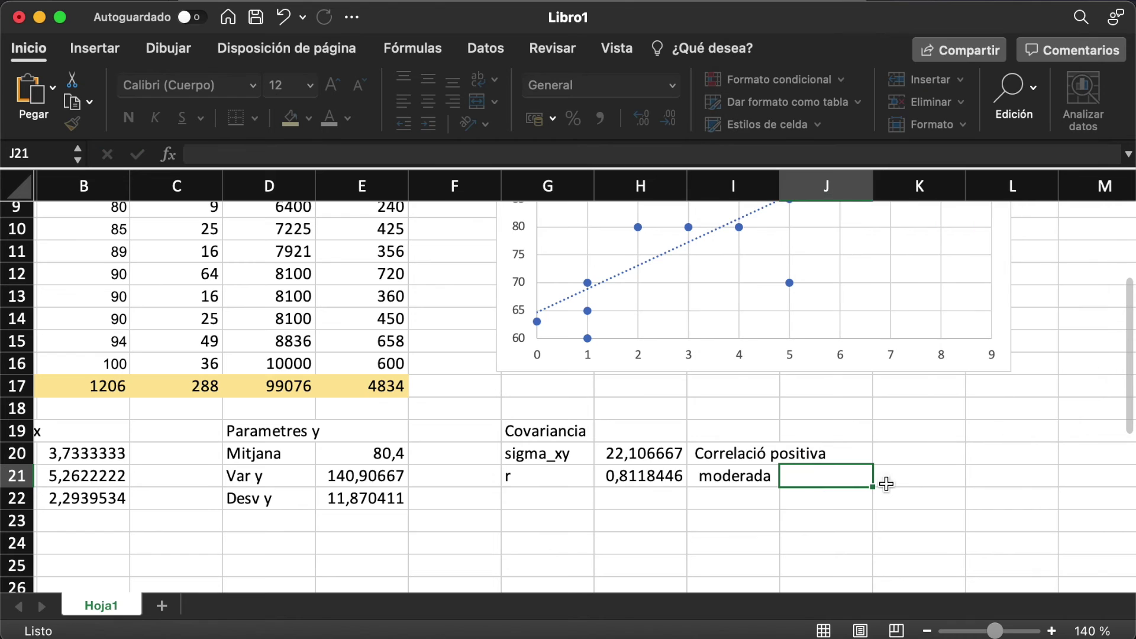
left_click(912, 483)
type("=")
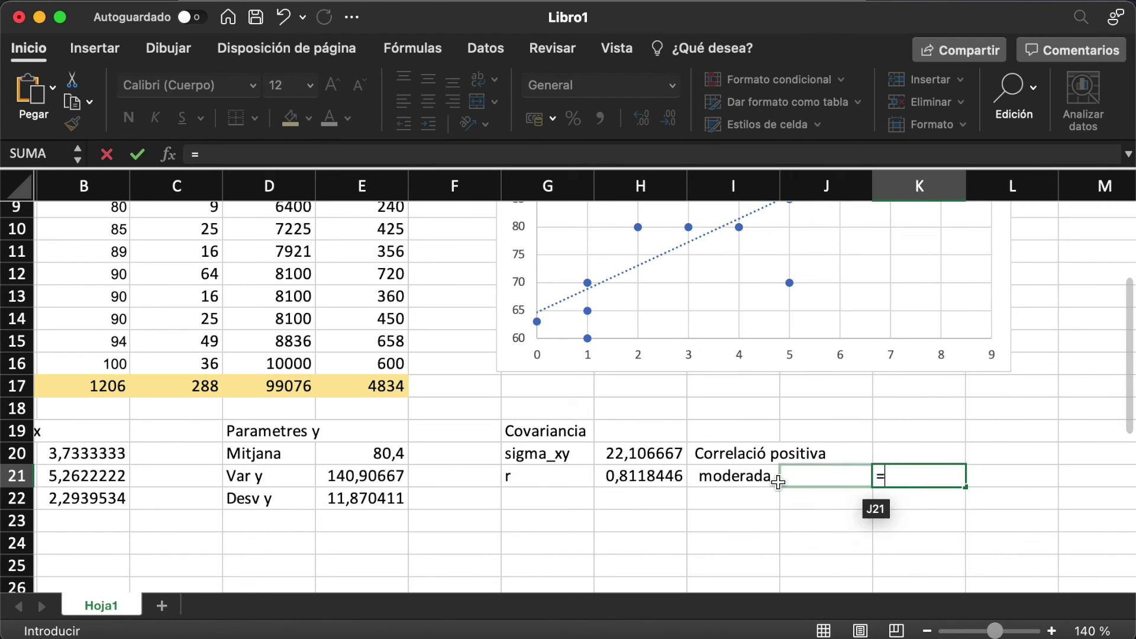
left_click(651, 481)
type("^2")
key("Return")
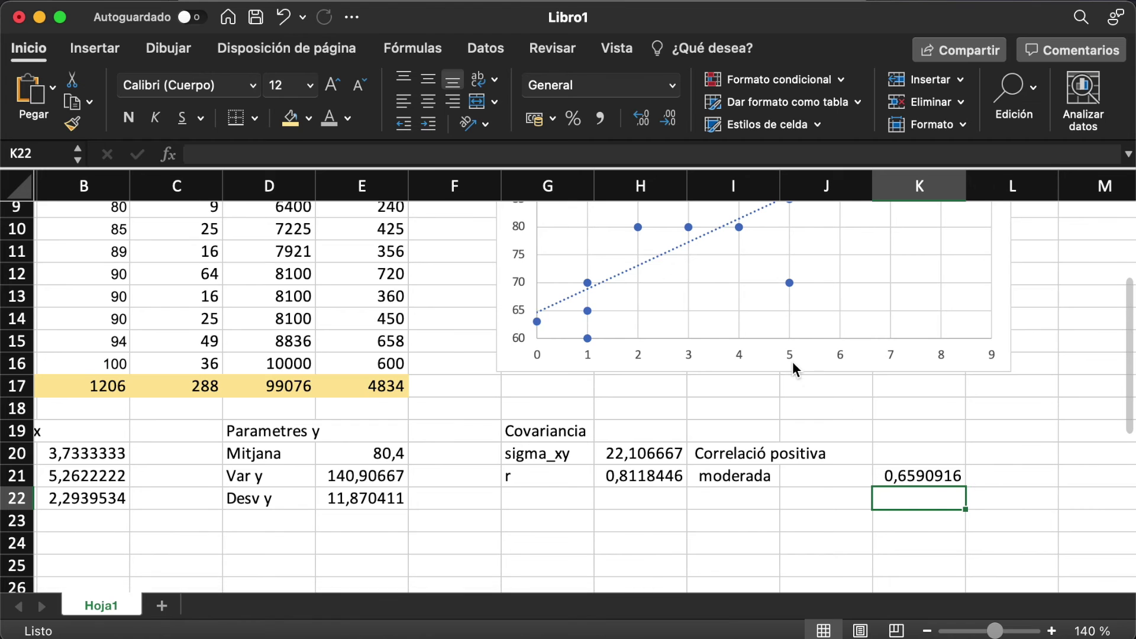
scroll(793, 361, "up", 5)
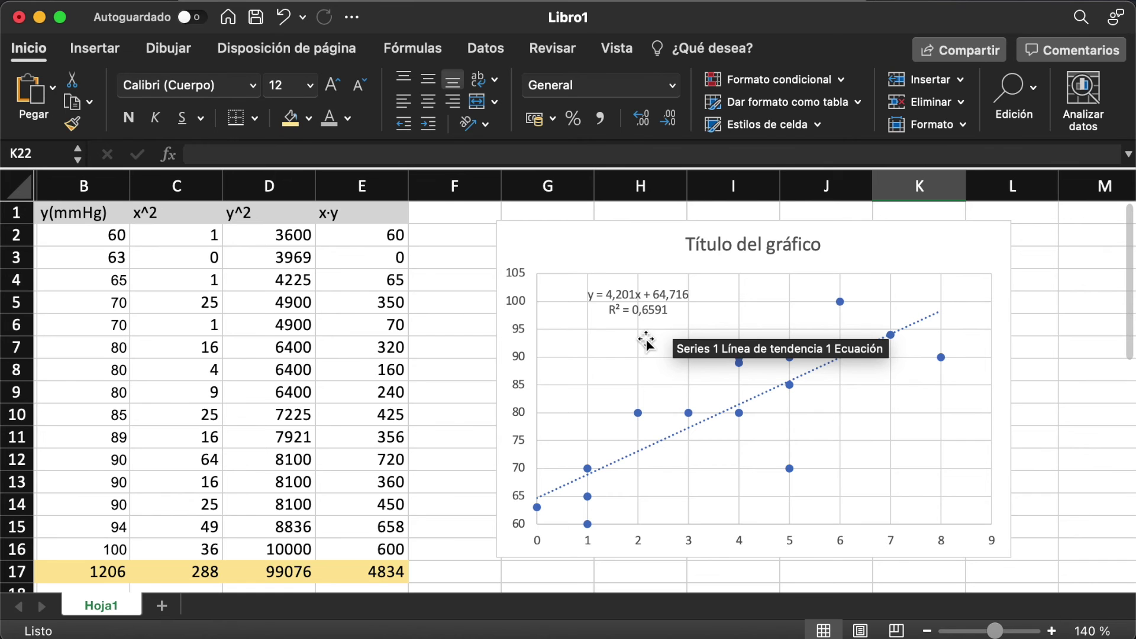
scroll(649, 340, "down", 4)
left_click(922, 484)
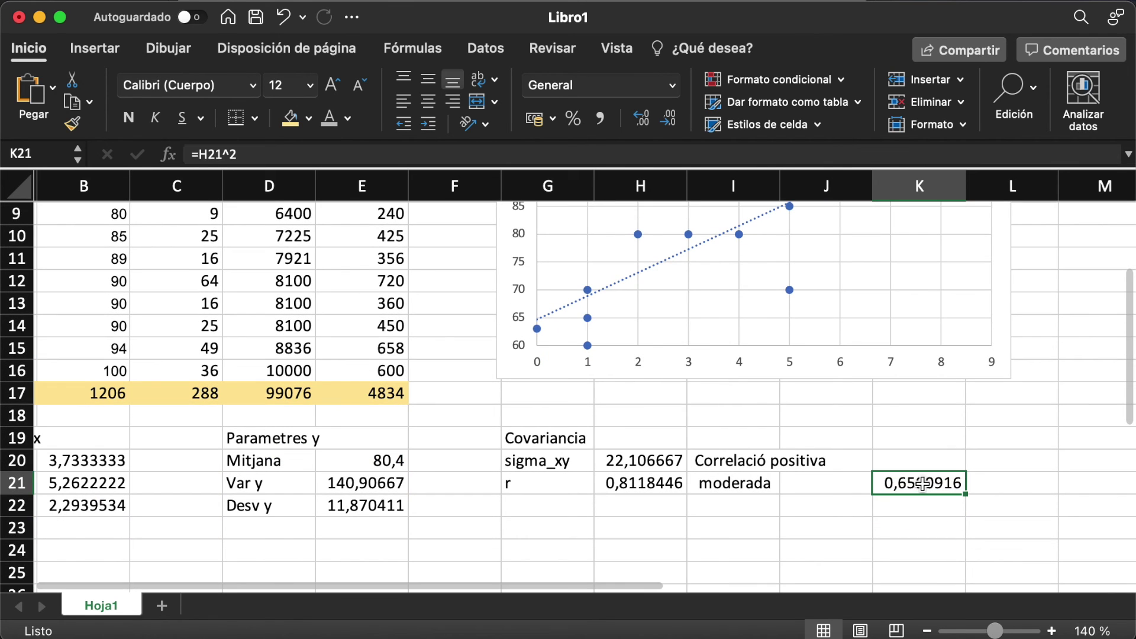
key("Delete")
scroll(907, 475, "up", 3)
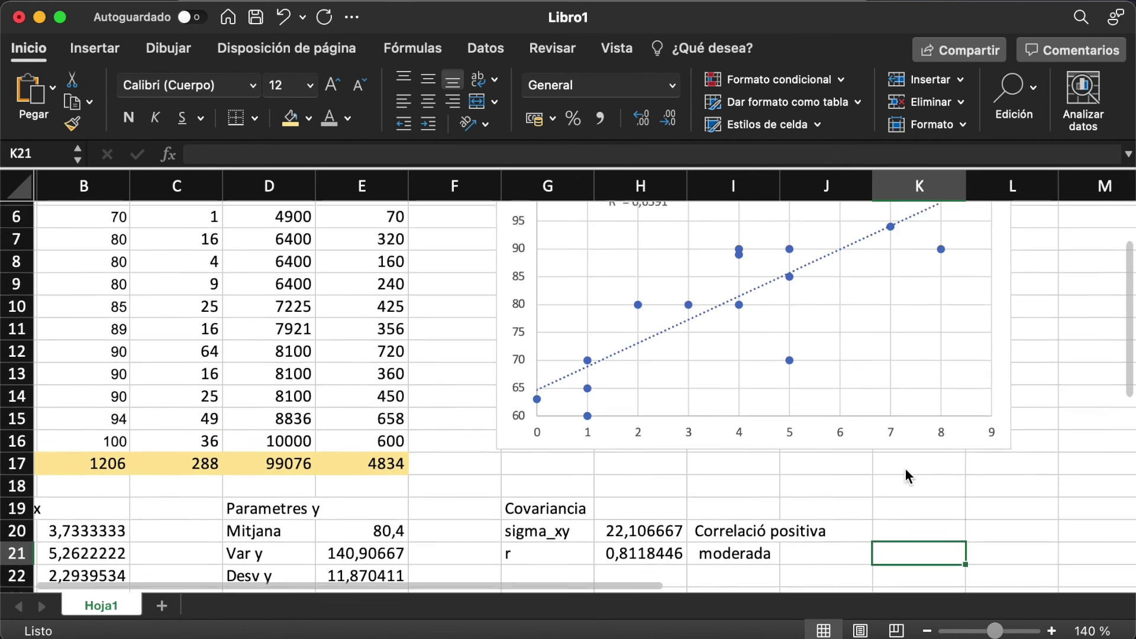
scroll(907, 474, "up", 3)
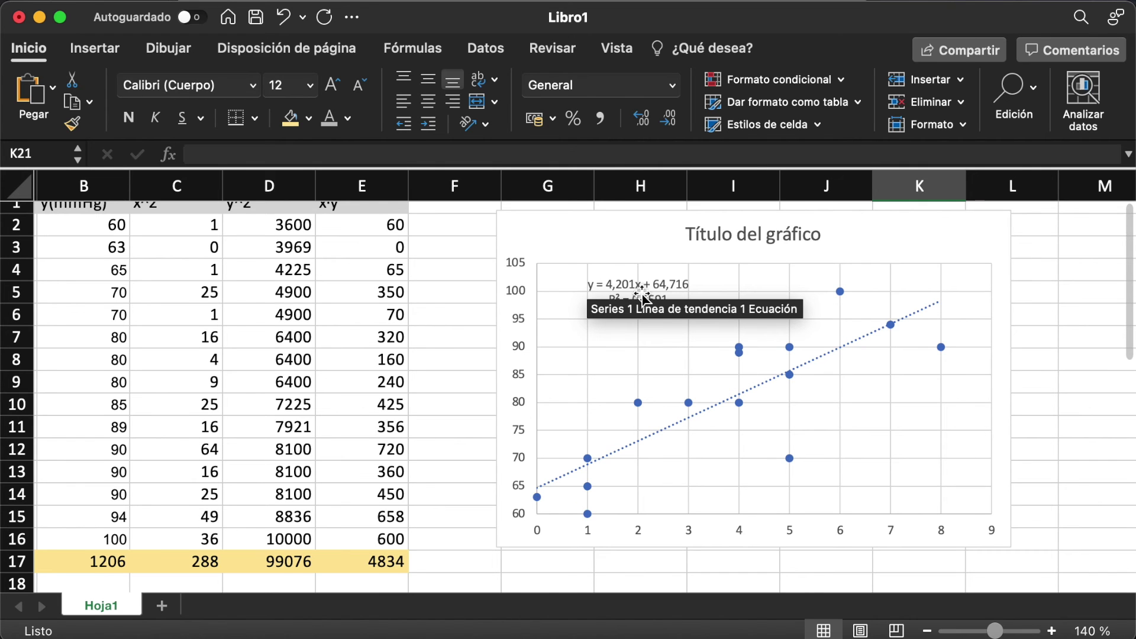
scroll(639, 291, "down", 3)
scroll(641, 295, "down", 4)
left_click(563, 535)
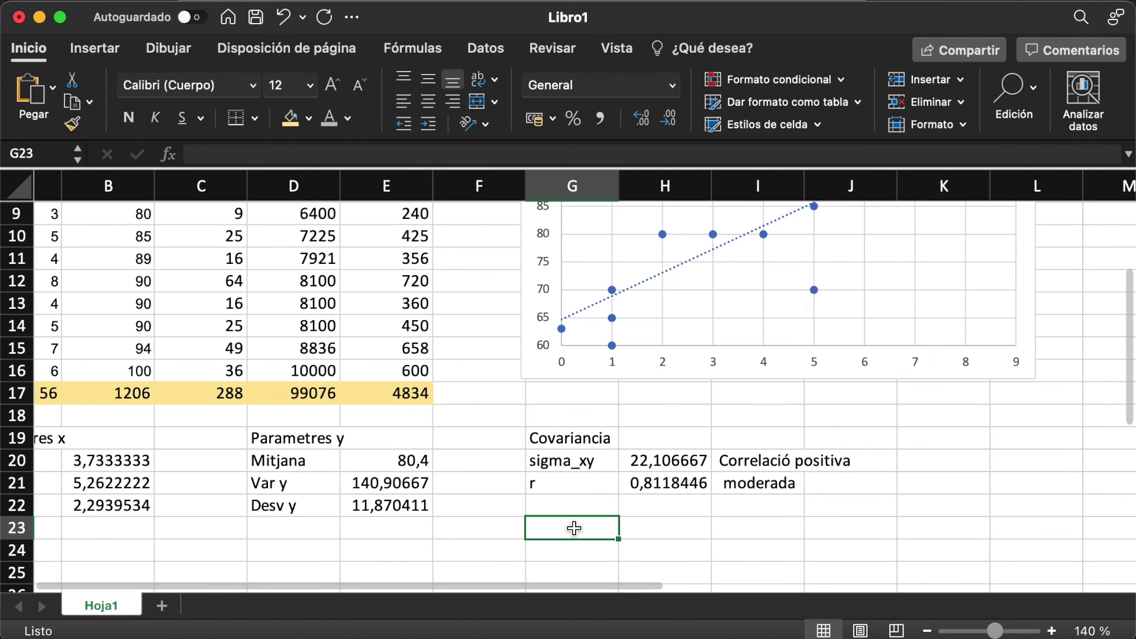
- Label G23 'Predicció' and H23 'y quan x=4,5'
type("Predicc")
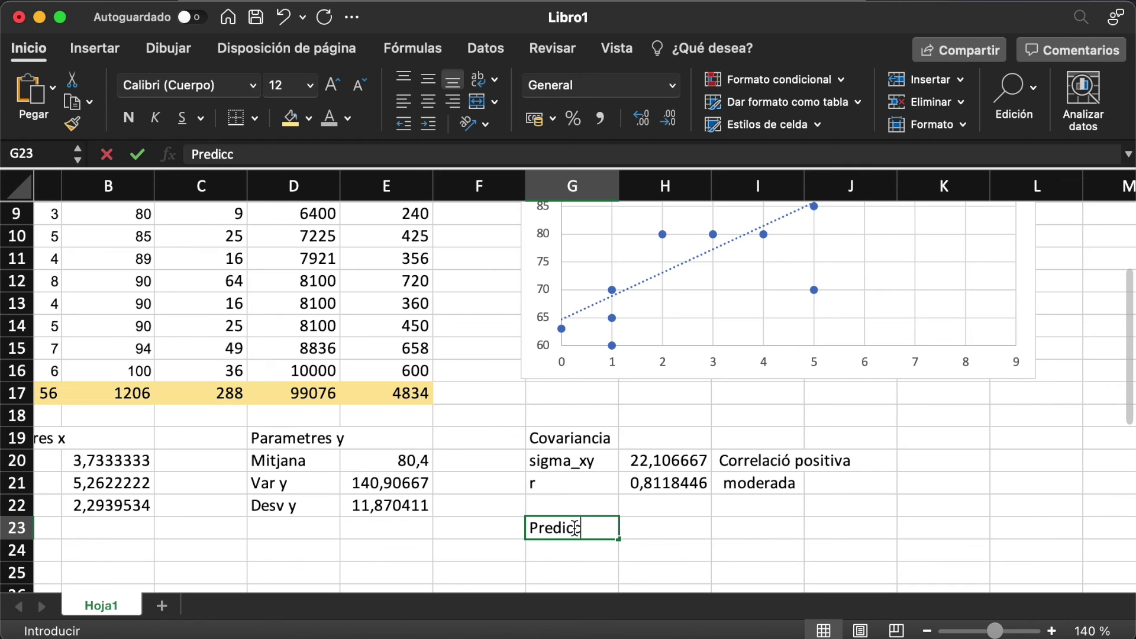
type("o")
key("Return")
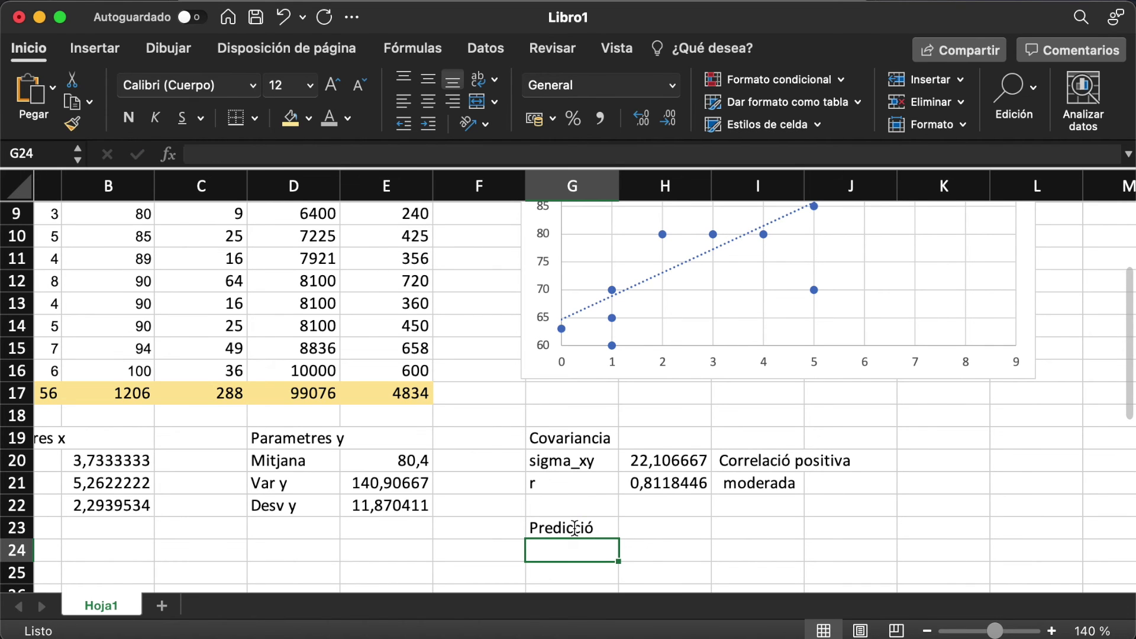
key("Up")
key("Right")
type("y")
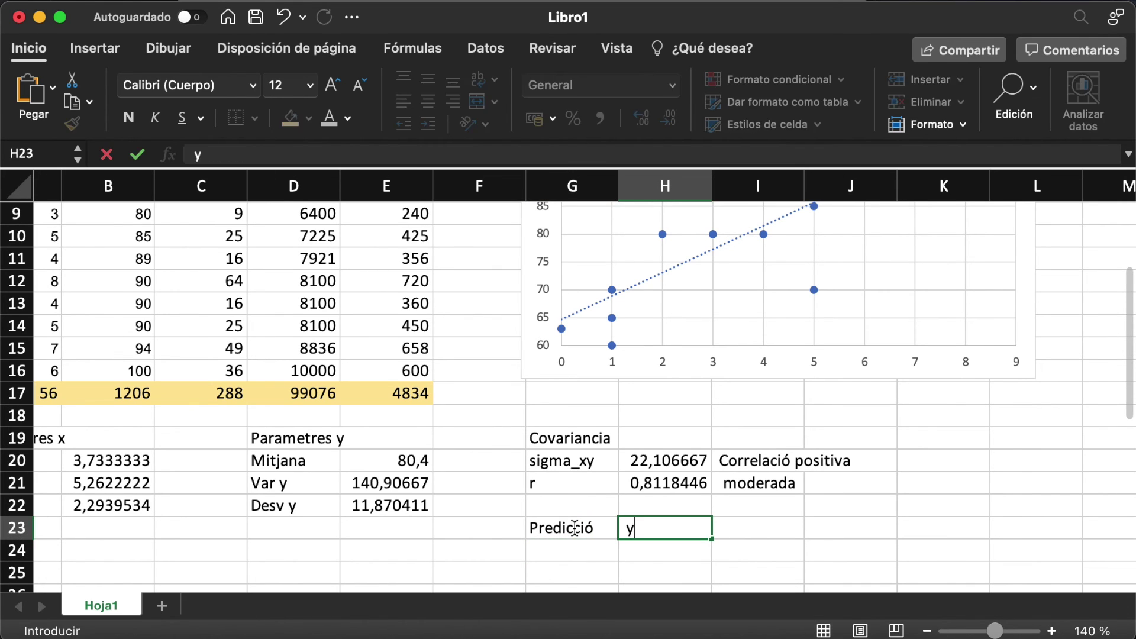
type(" quan x=4,5")
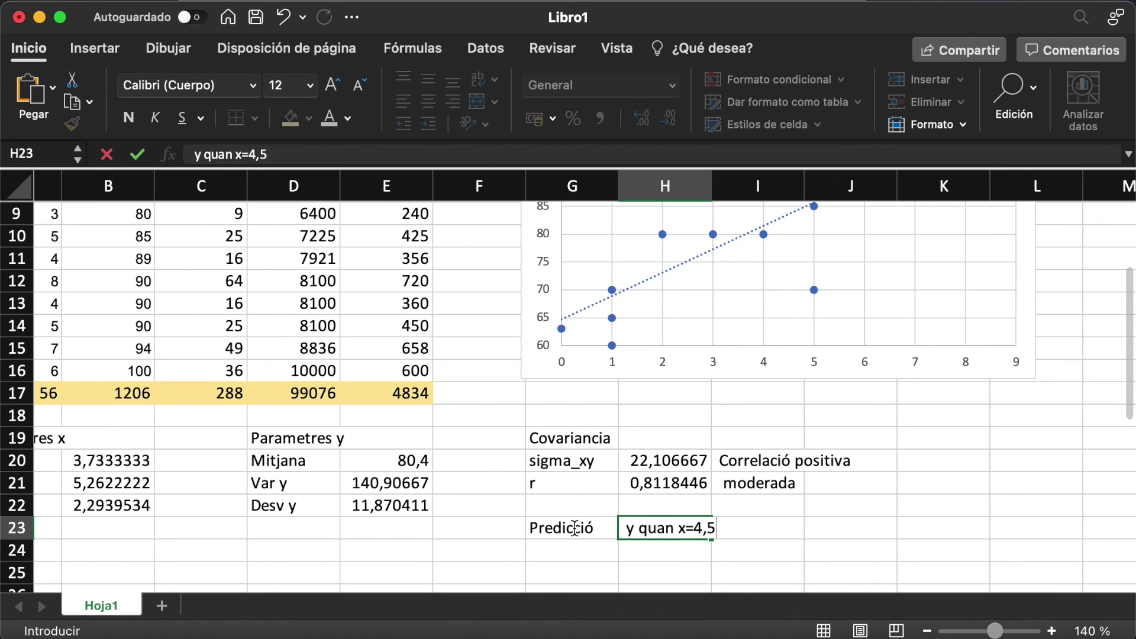
key("Return")
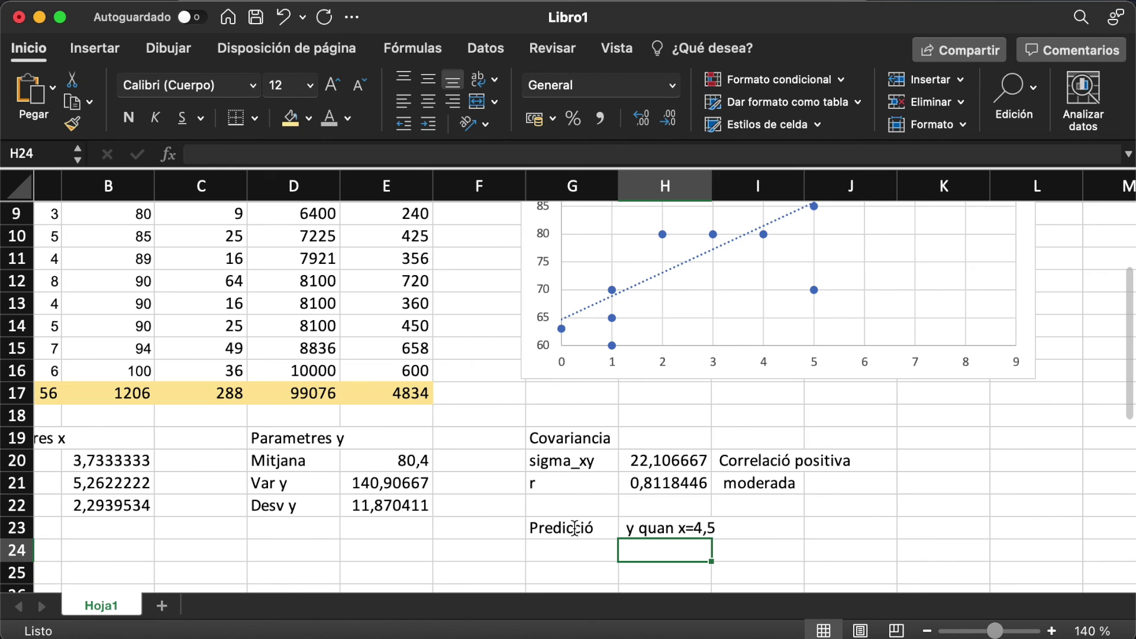
key("Left")
key("Right")
key("Left")
- Enter =4,201*4,5+64,716 in G24, predicting y = 83,6205 for x=4,5
type("=")
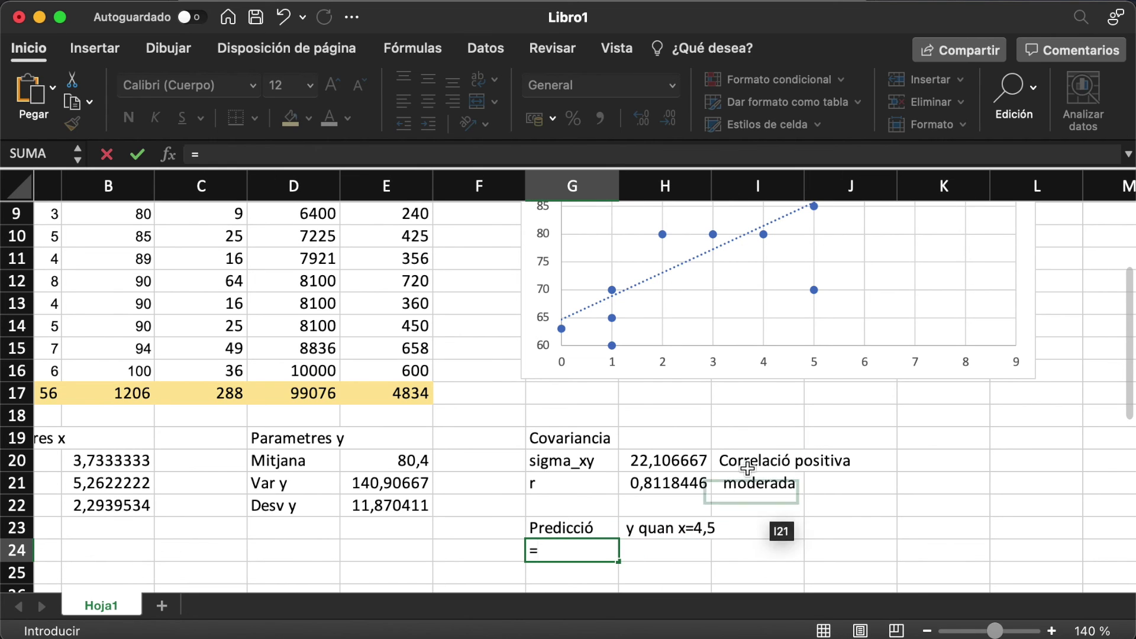
scroll(817, 363, "up", 1)
scroll(824, 363, "up", 2)
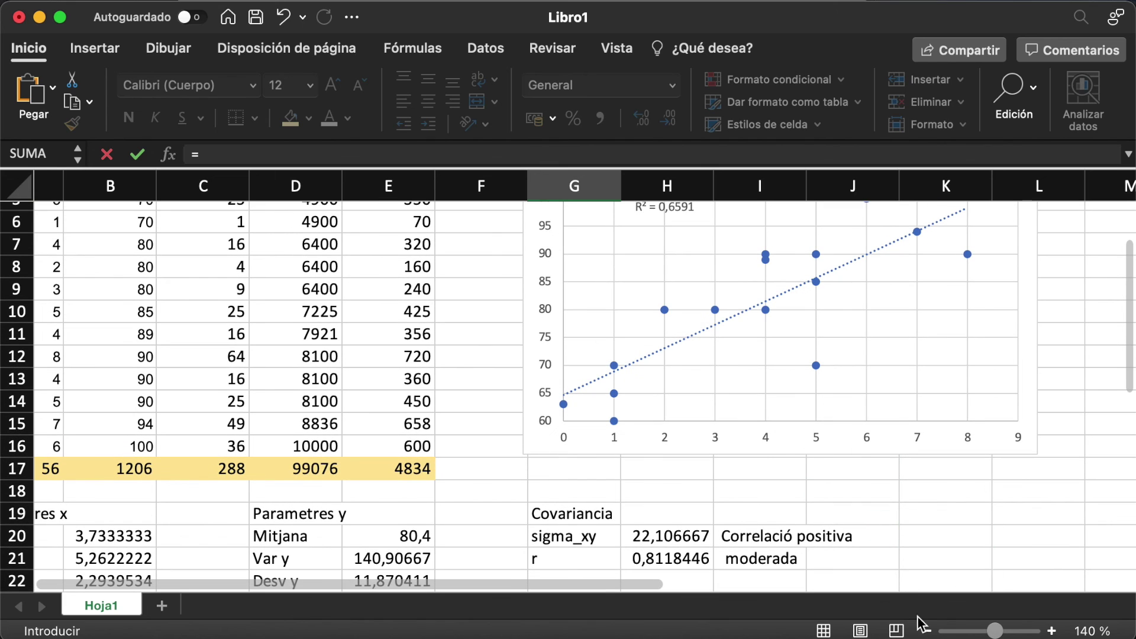
key("Escape")
left_click(927, 630)
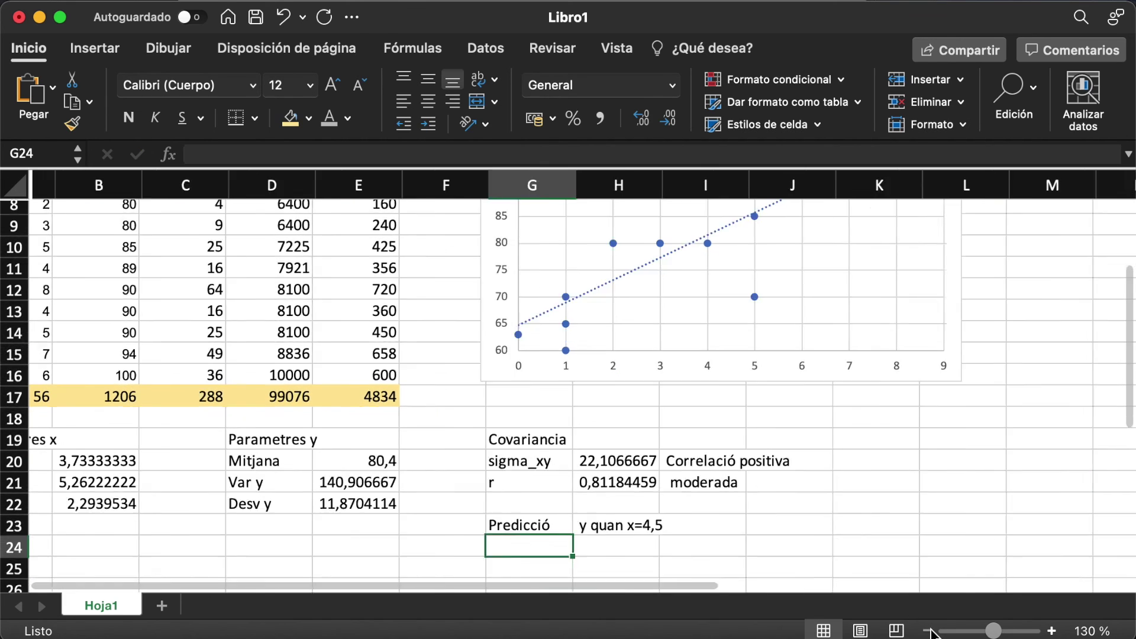
left_click(927, 630)
scroll(814, 451, "up", 1)
scroll(884, 451, "up", 2)
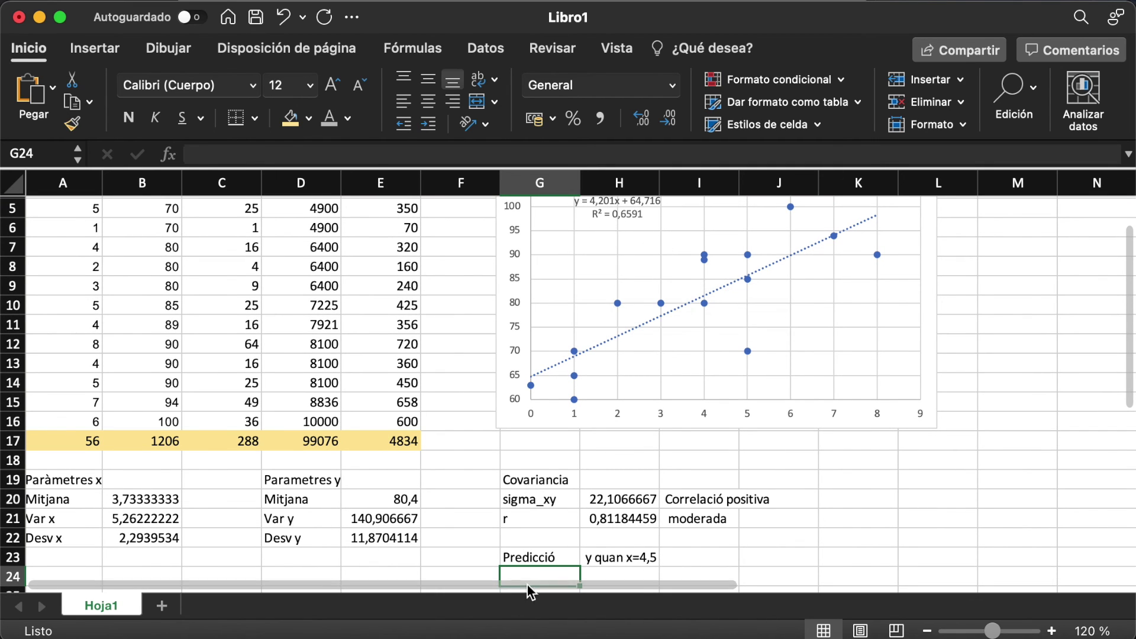
type("=4,201*4,5+64,71")
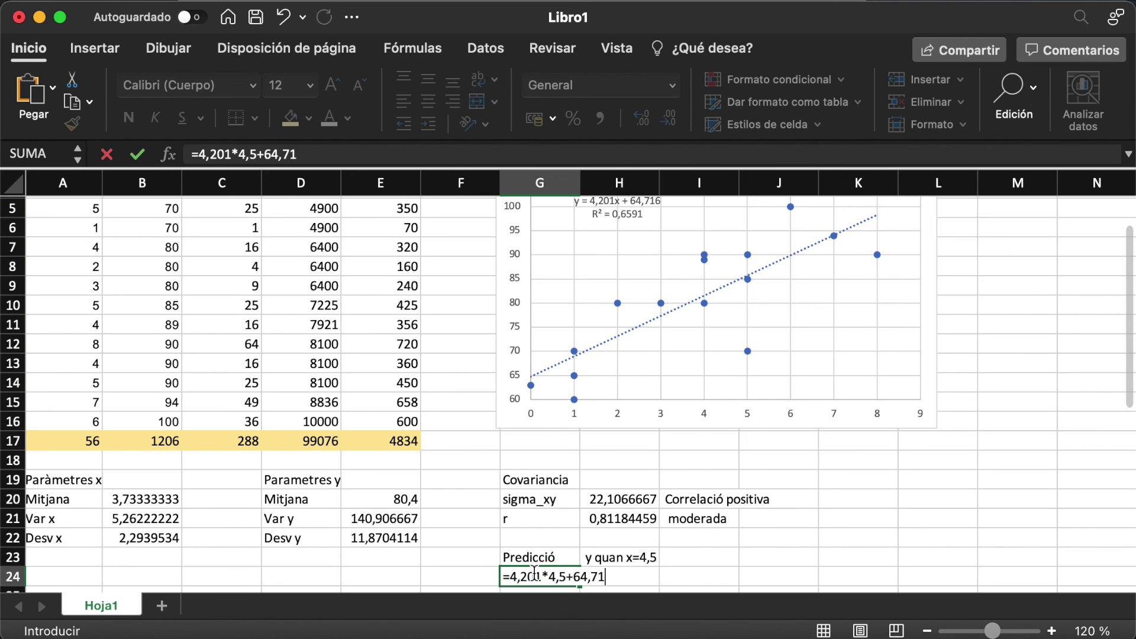
key("Return")
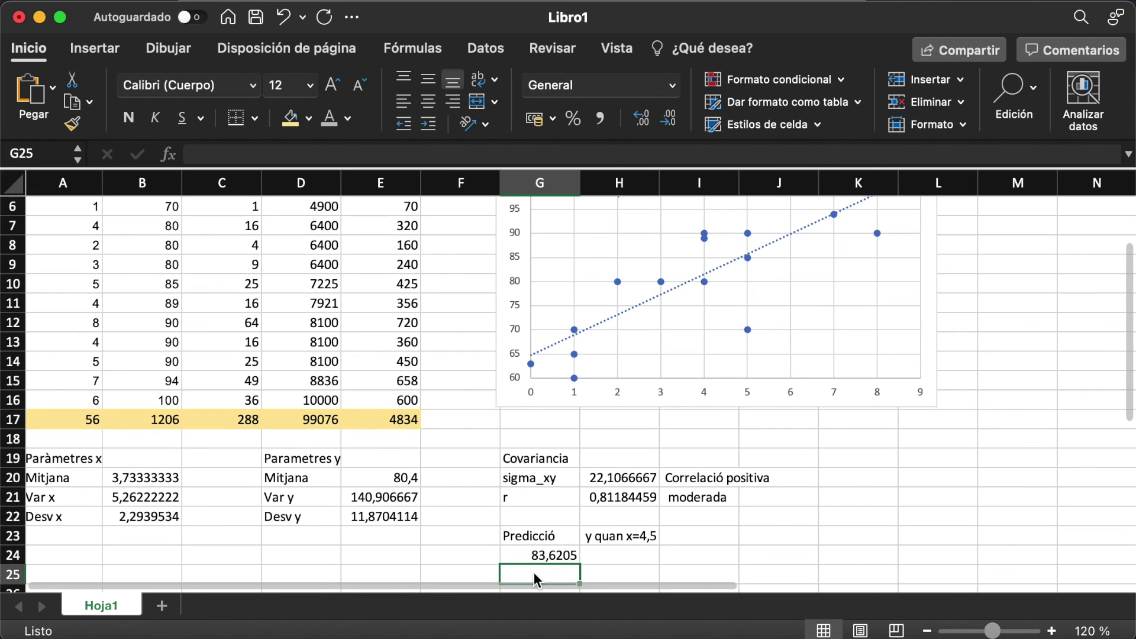
key("Up")
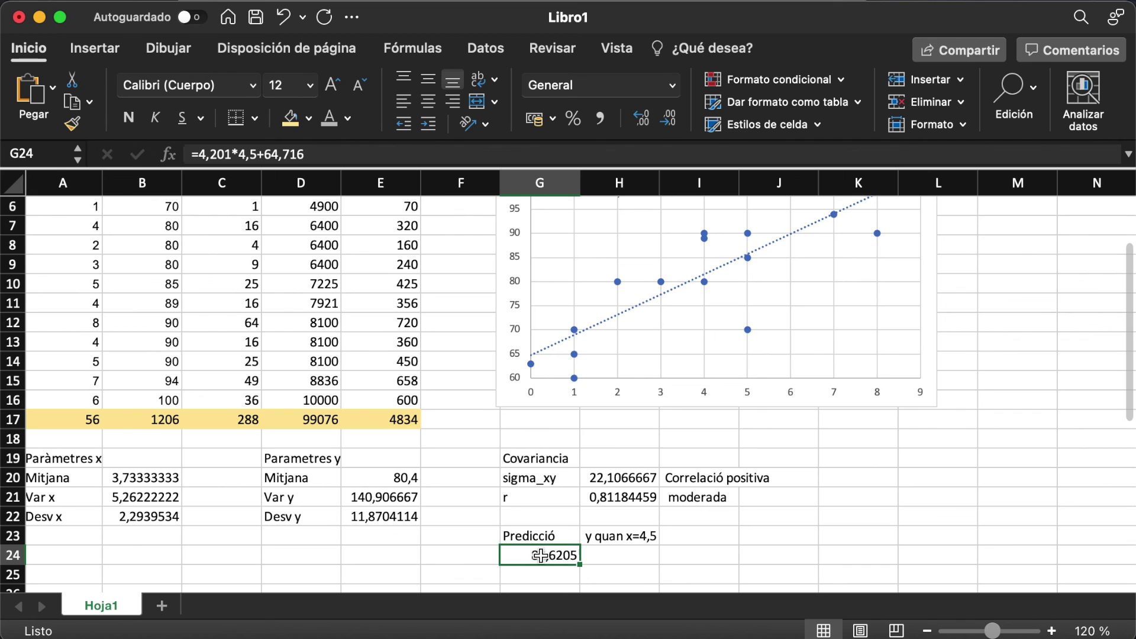
- Enter 'Interpolació' in cell I24 beside the 83,6205 result and zoom the sheet back to 100%
scroll(558, 556, "up", 1)
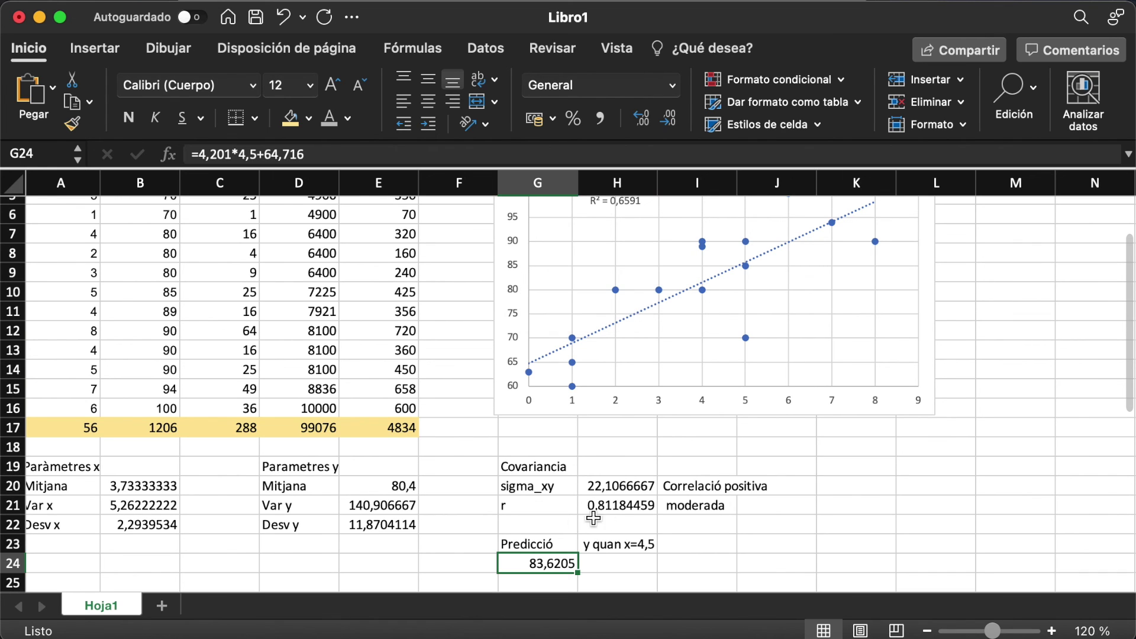
left_click(674, 569)
double_click(674, 569)
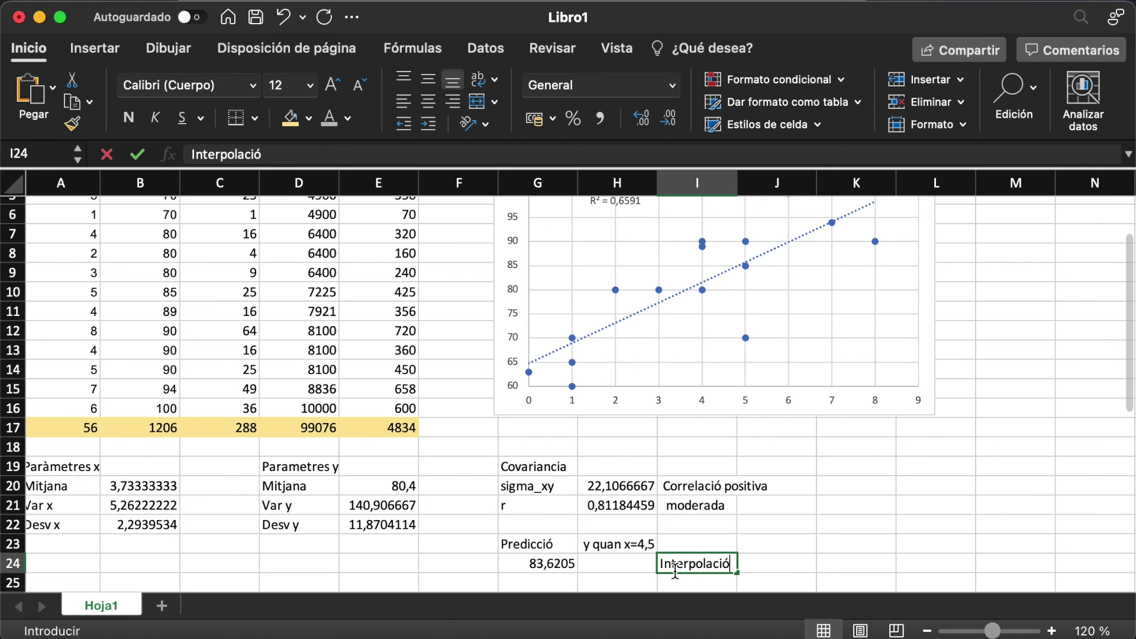
key("Return")
scroll(963, 457, "up", 3)
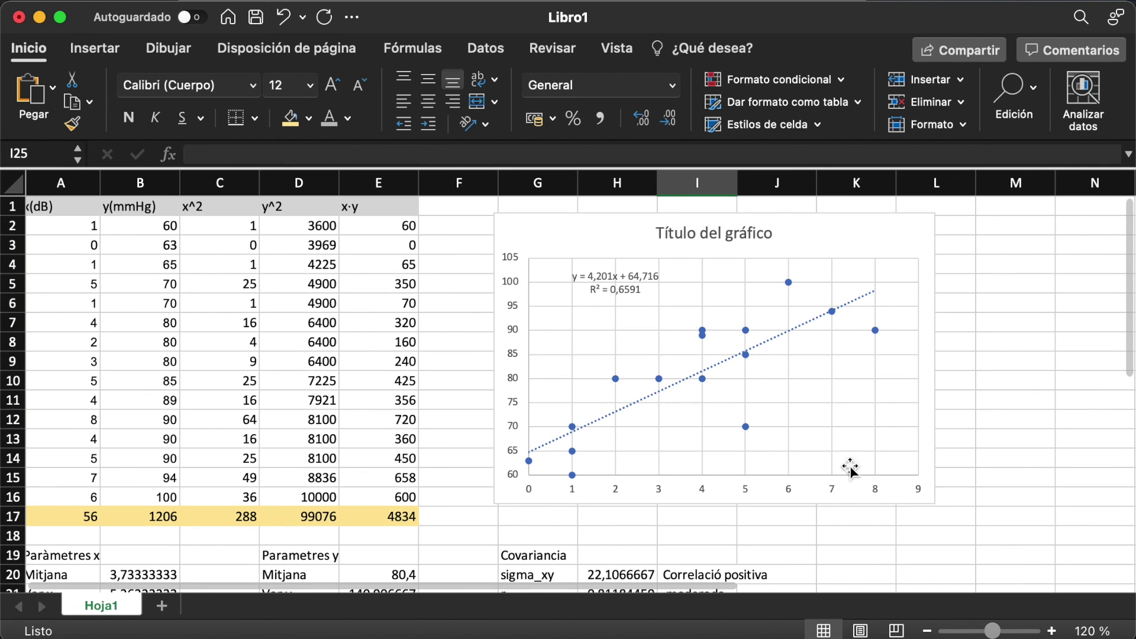
left_click(928, 631)
left_click(928, 631)
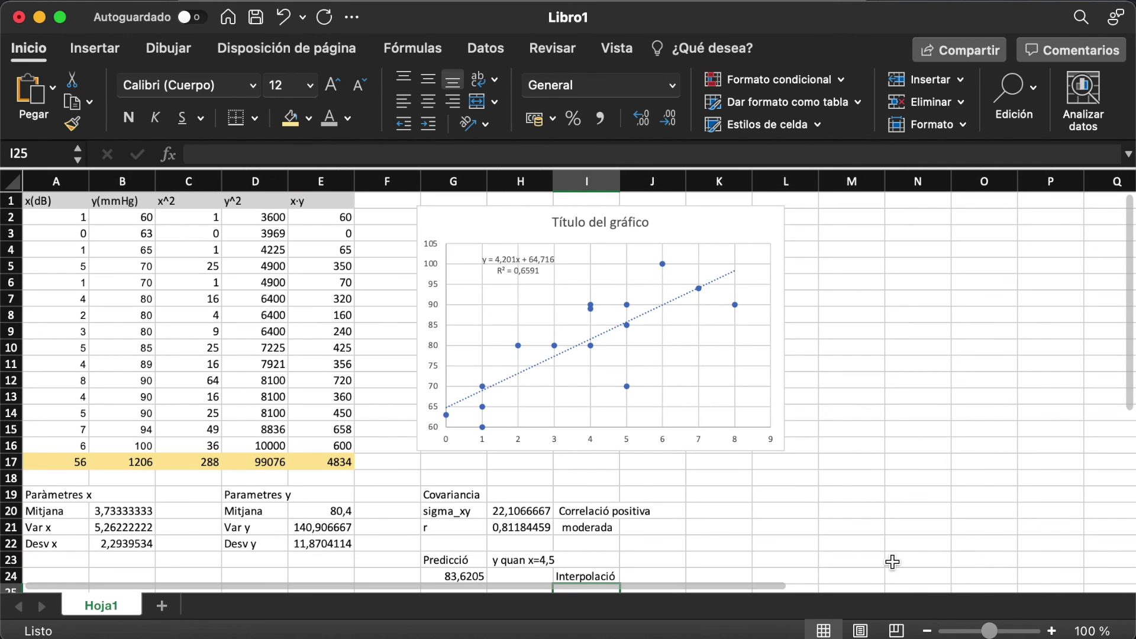
left_click(855, 461)
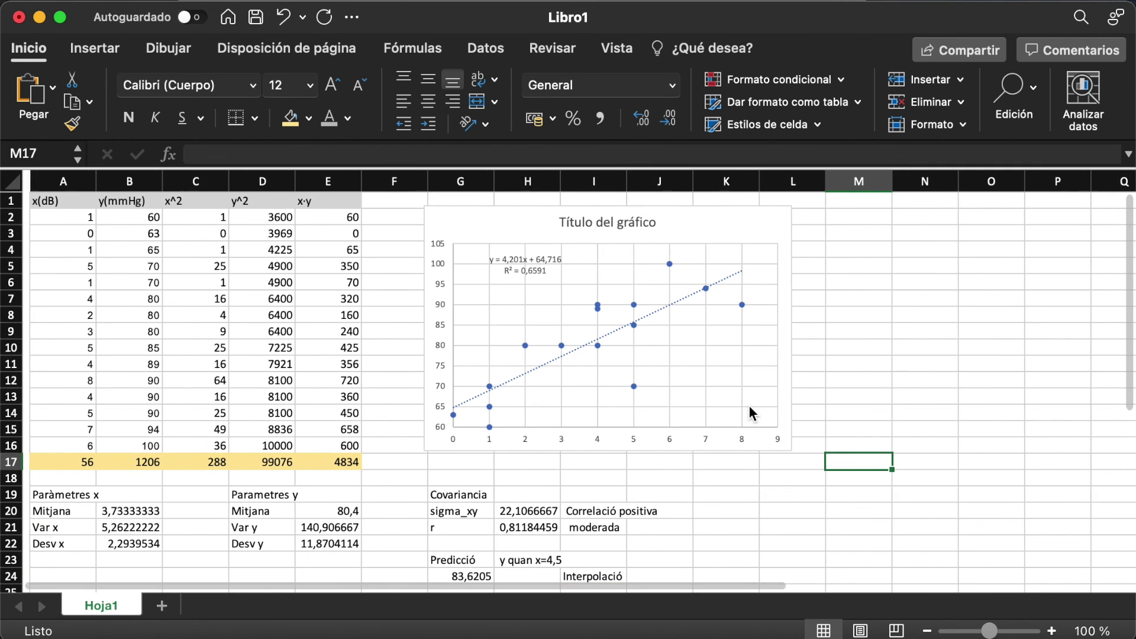